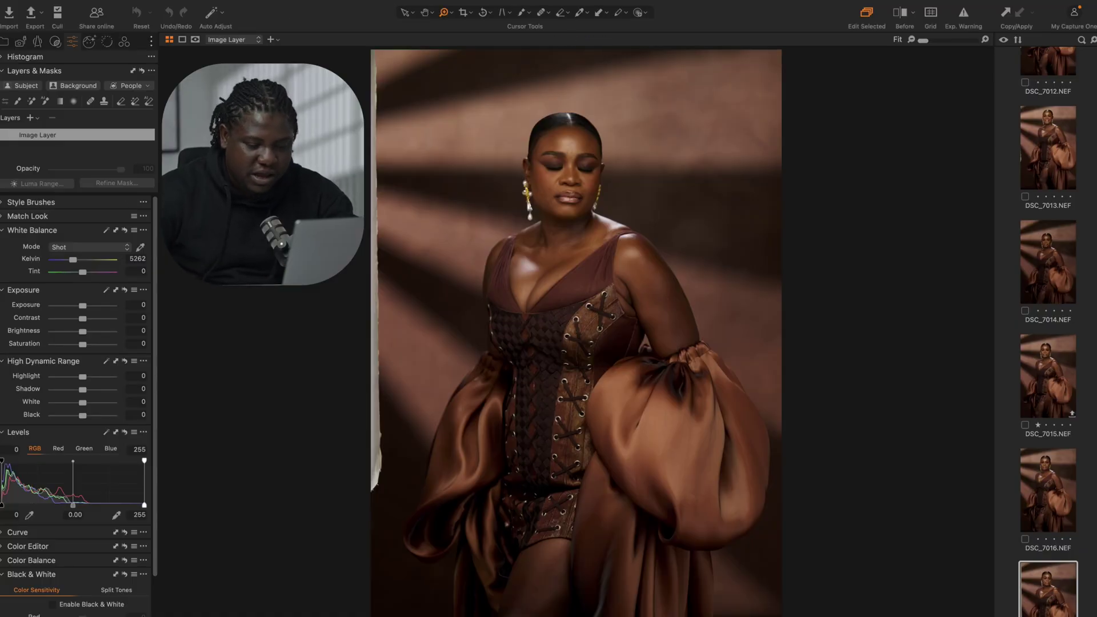
Reset the photo's adjustments and inspect the woman's face and the wall behind her up close.
left_click(137, 12)
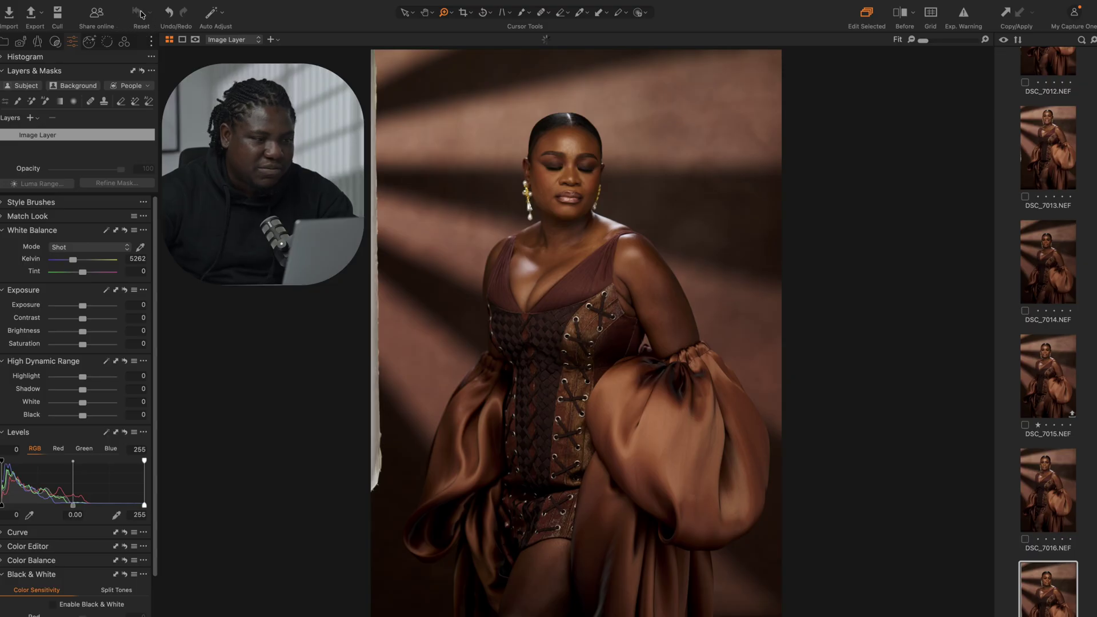
left_click(569, 174)
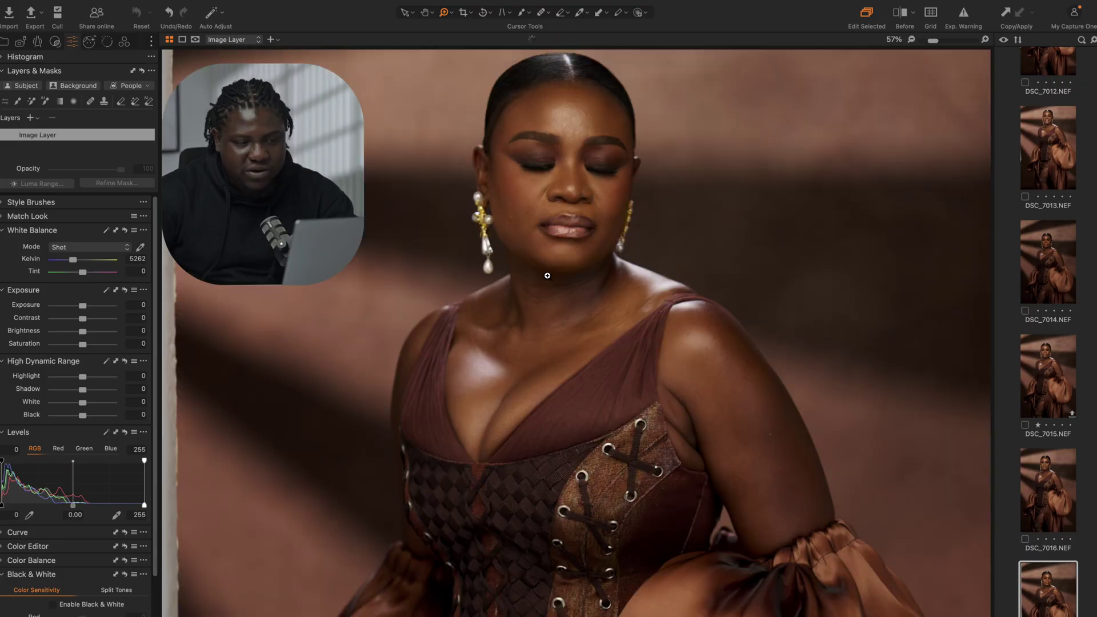
left_click(471, 128, "alt")
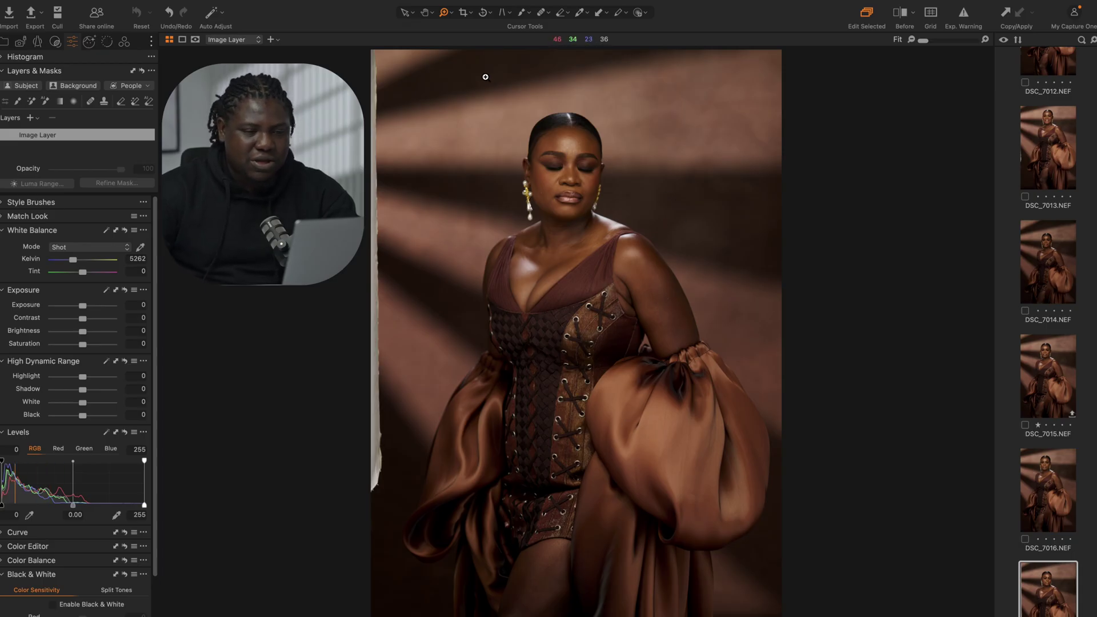
left_click(612, 172)
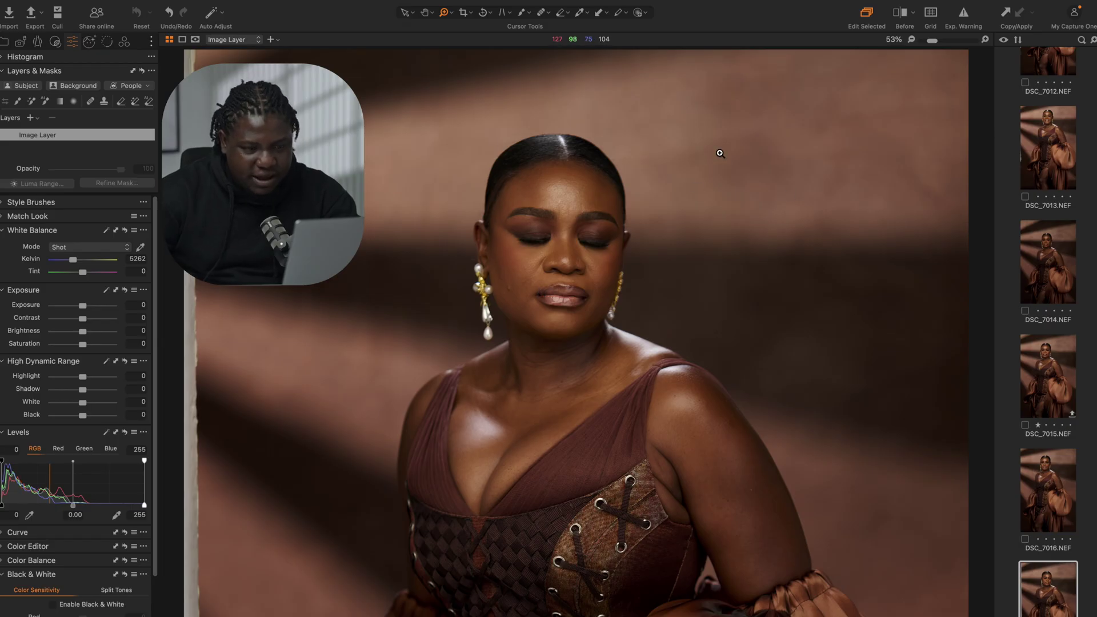
key("super+0")
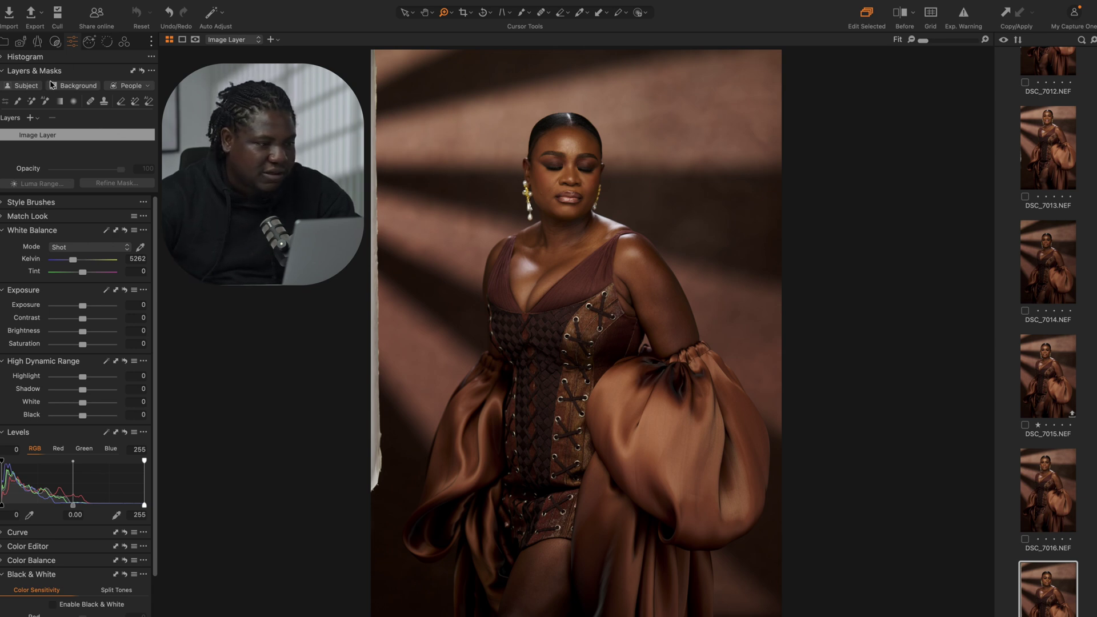
Create an automatic background mask layer, show its overlay, and inspect the mask spill on the woman's face.
left_click(80, 86)
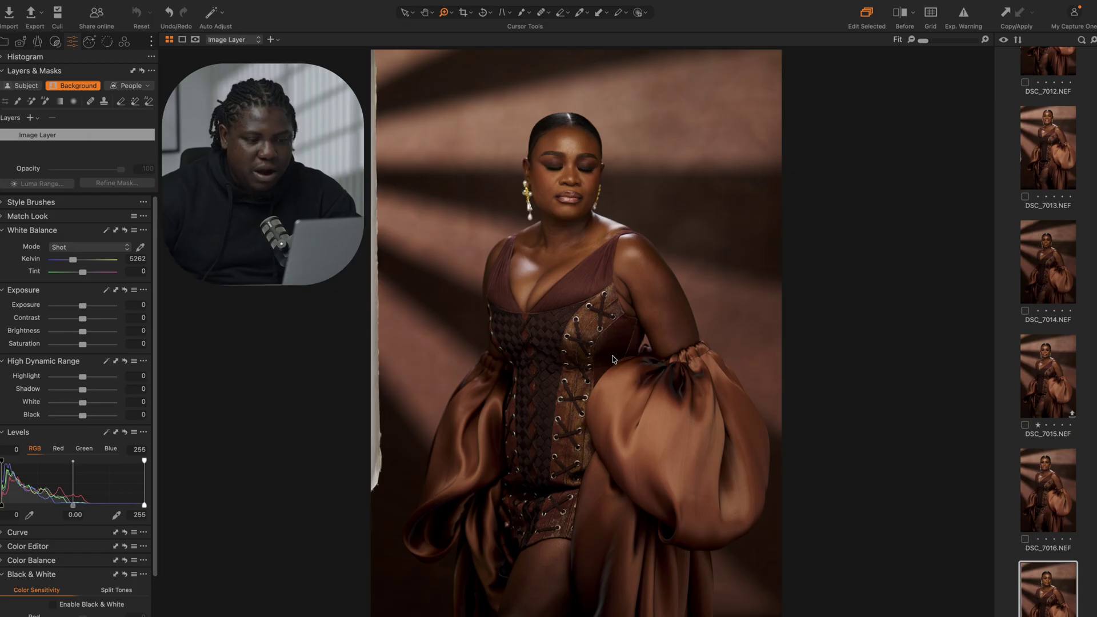
key("m")
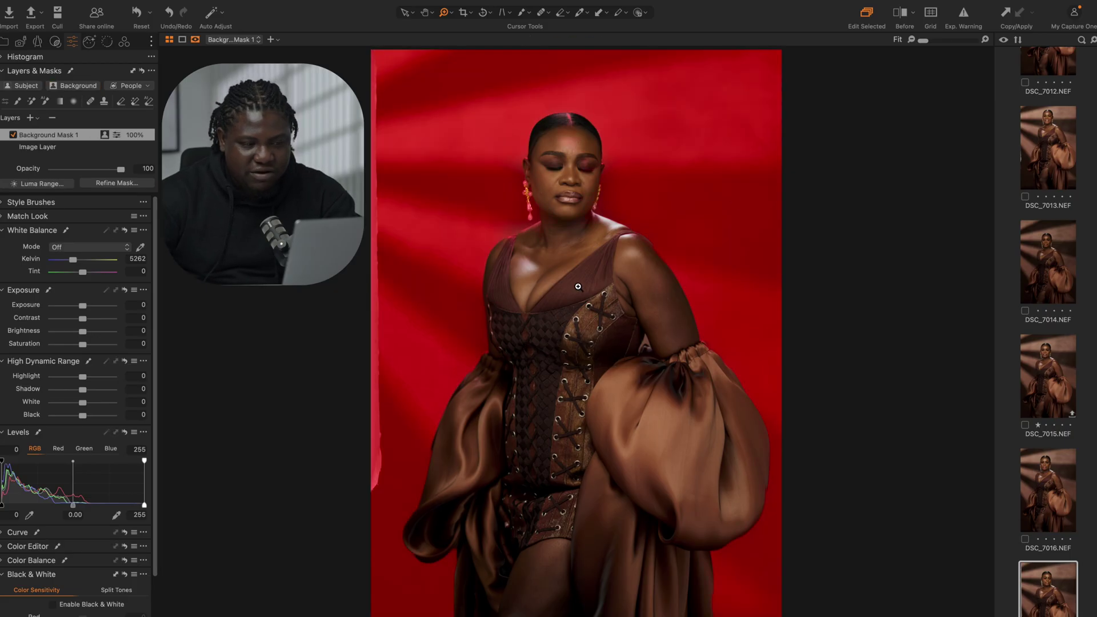
left_click(612, 318)
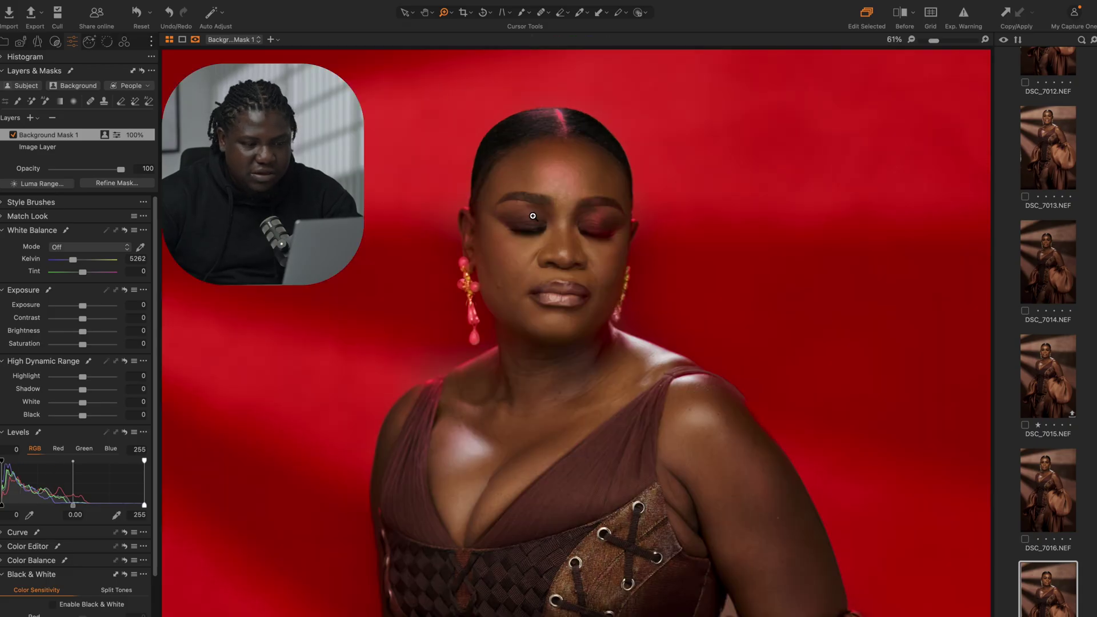
left_click(517, 169)
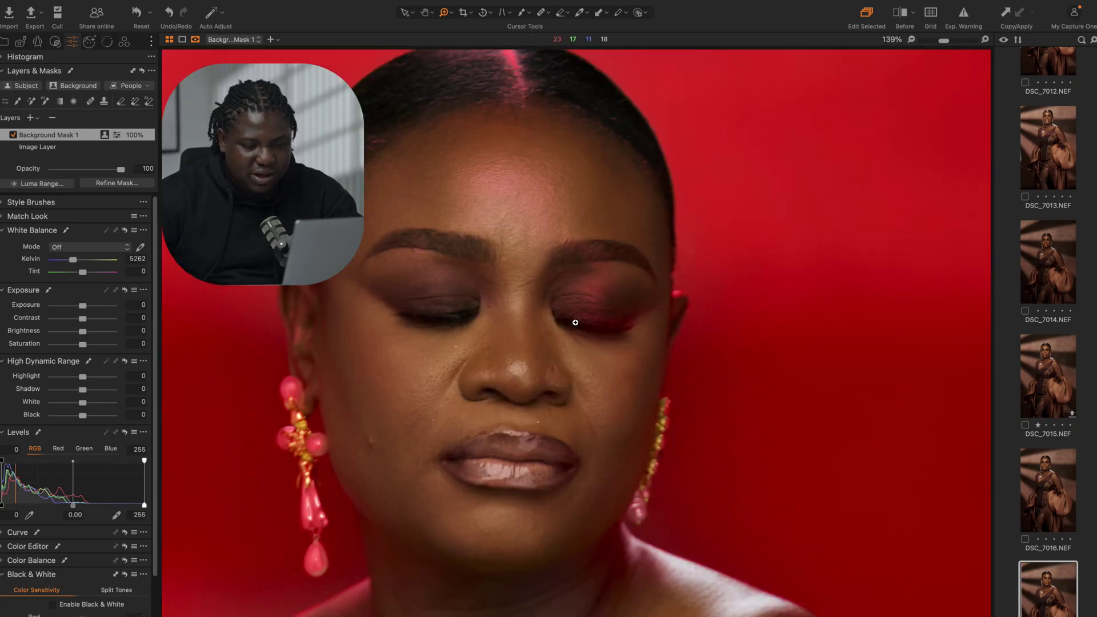
Set the mask eraser to opacity 100 and flow 100, and erase the mask spill over the woman's eyelid.
key("e")
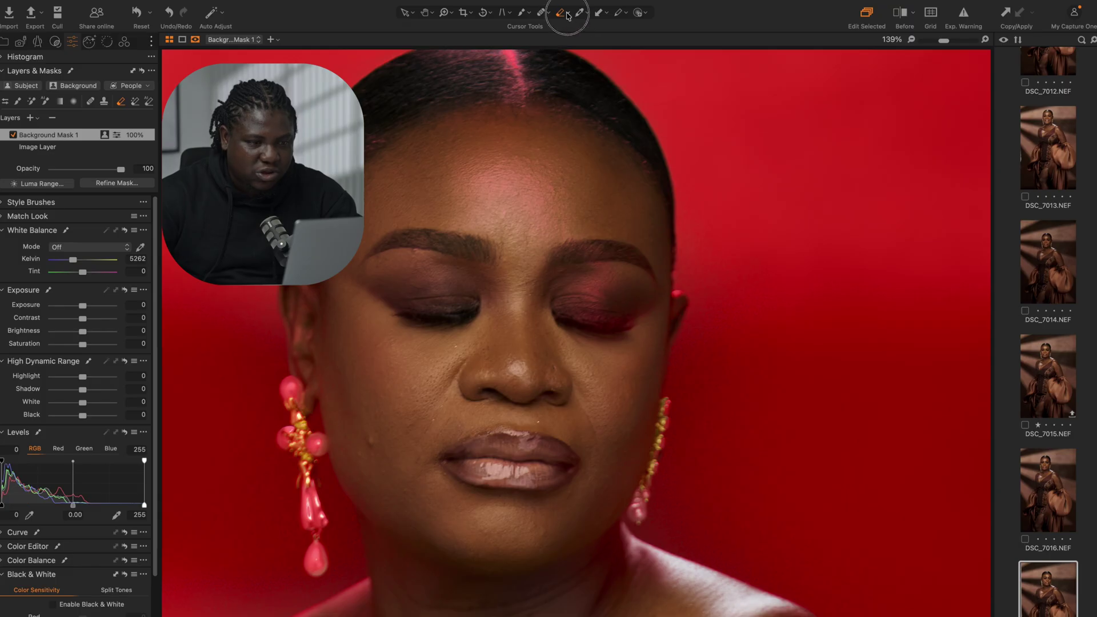
left_click(568, 13)
left_click(594, 16)
right_click(576, 252)
left_click_drag(578, 213, 601, 213)
left_click_drag(600, 269, 564, 275)
right_click(563, 274)
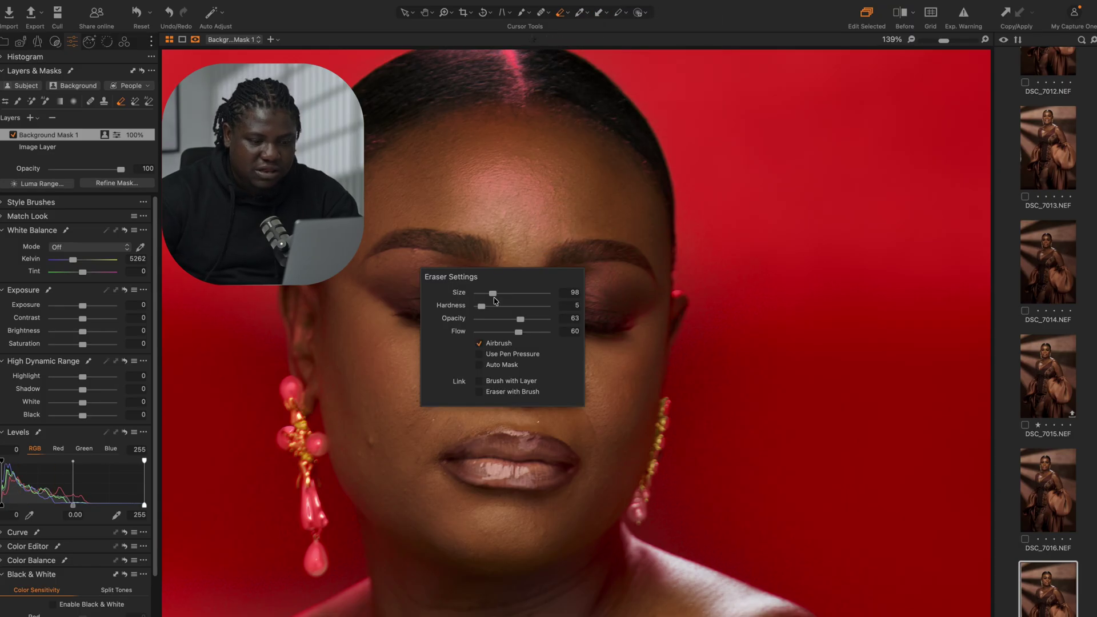
left_click_drag(503, 289, 474, 289)
right_click(655, 270)
left_click_drag(571, 211, 600, 211)
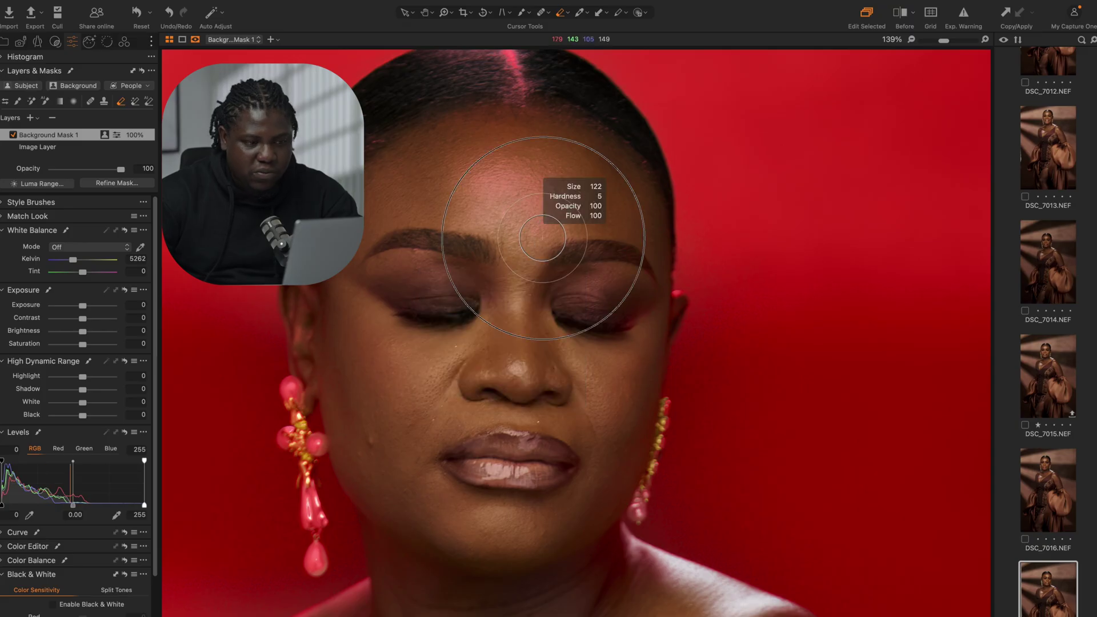
Erase the background mask from the woman's hair parting, neck and shoulders, and hide the mask overlay.
scroll(468, 142, "up", 2)
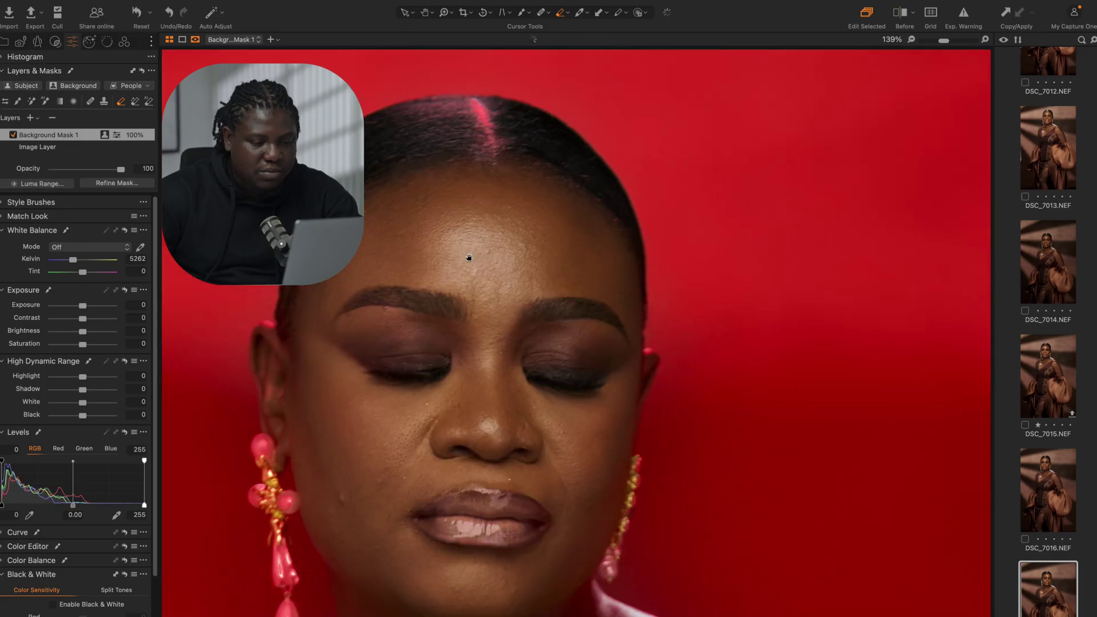
mouse_move(430, 145)
left_mouse_down()
mouse_move(510, 124)
mouse_move(444, 125)
mouse_move(388, 146)
mouse_move(492, 118)
mouse_move(403, 121)
mouse_move(386, 138)
left_mouse_up()
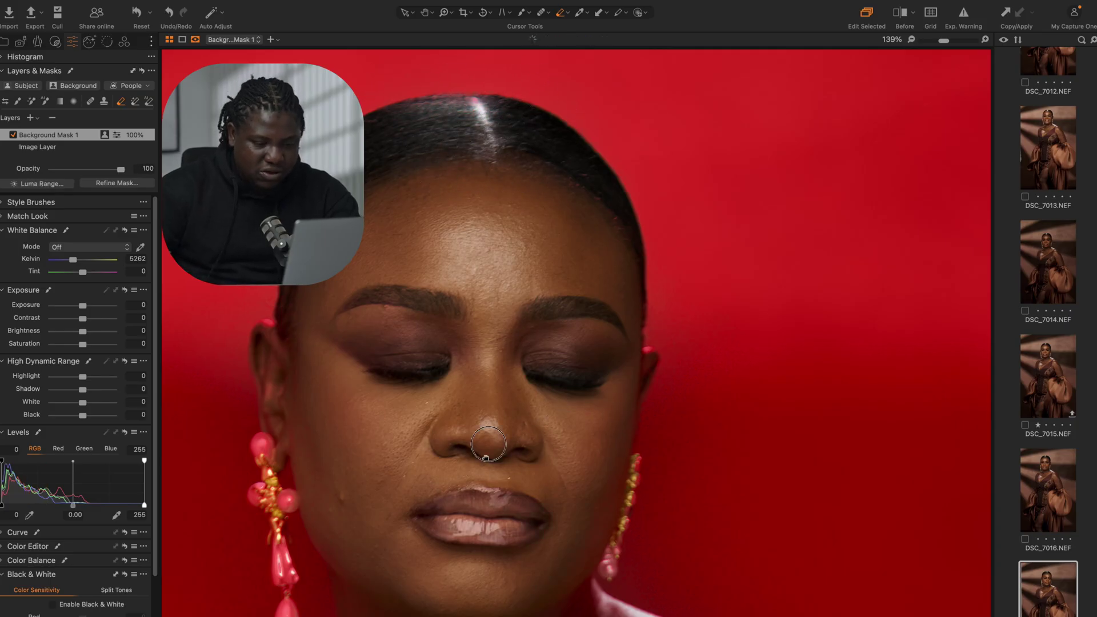
scroll(521, 497, "down", 3)
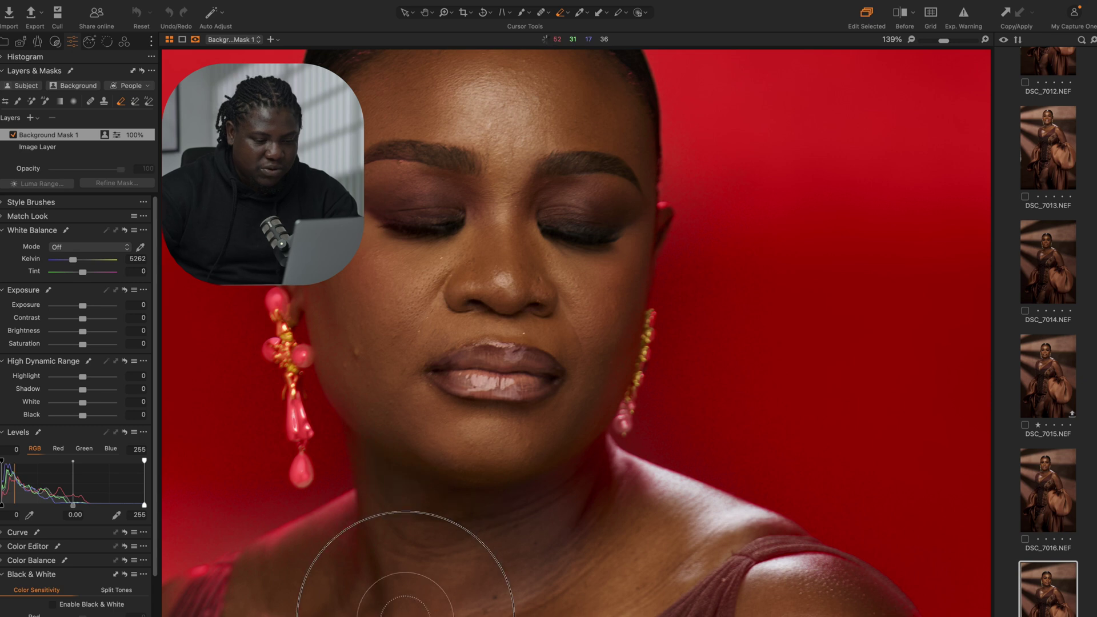
mouse_move(465, 575)
left_mouse_down()
mouse_move(544, 436)
mouse_move(601, 513)
left_mouse_up()
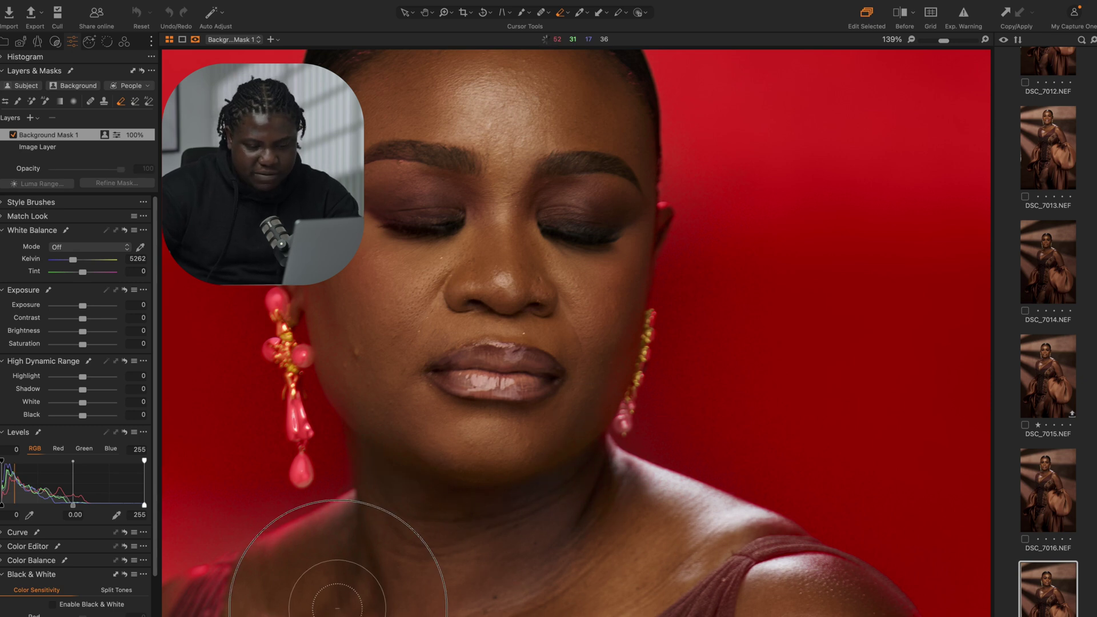
scroll(554, 466, "down", 3)
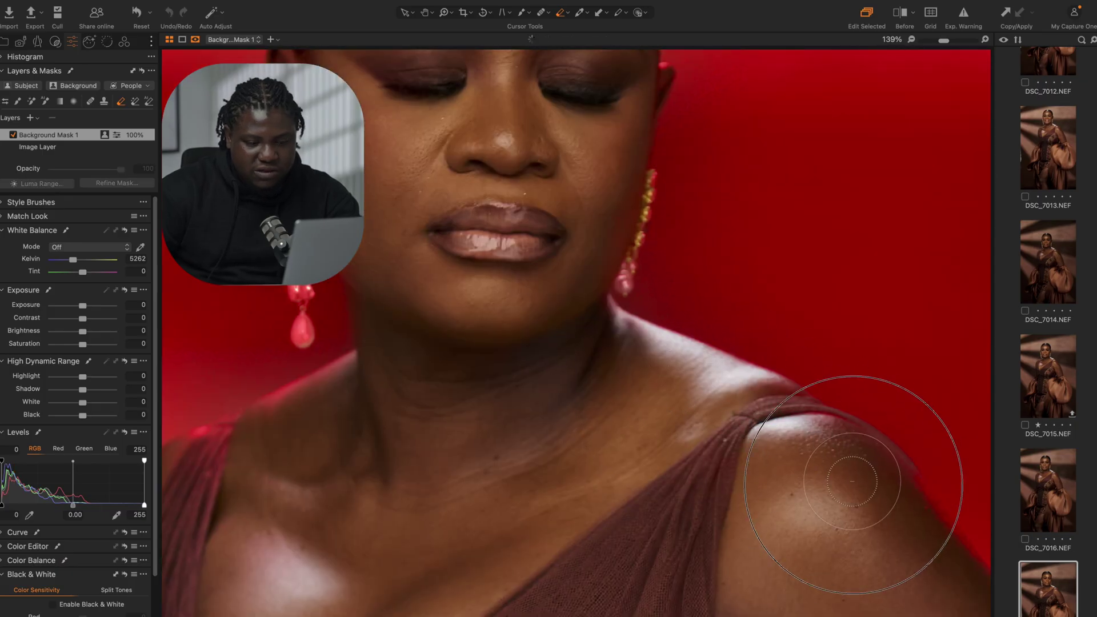
key("super+0")
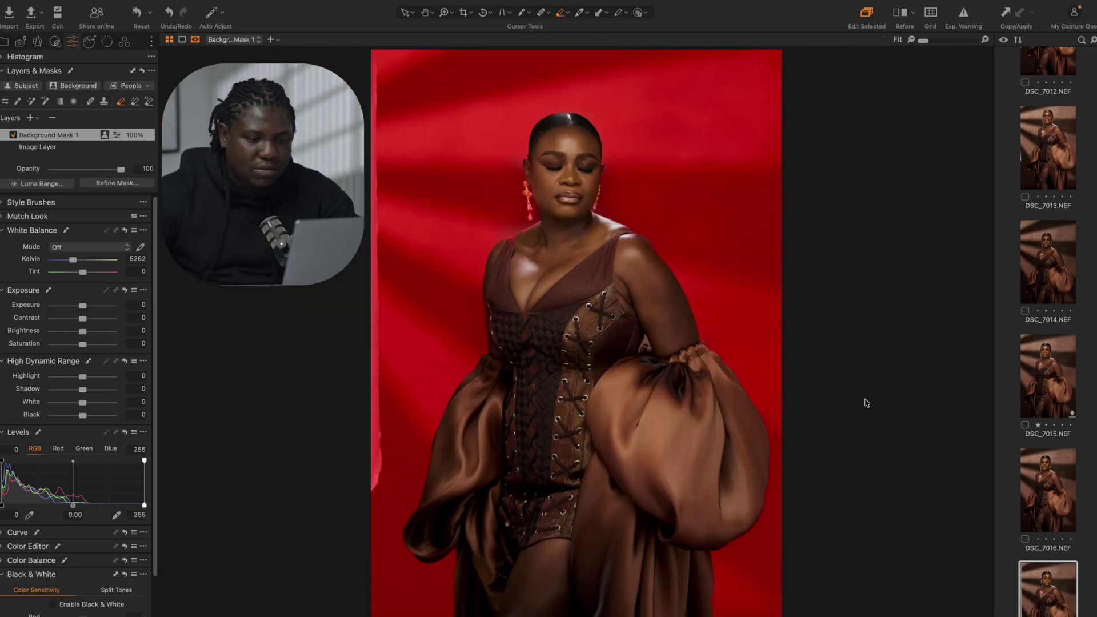
key("m")
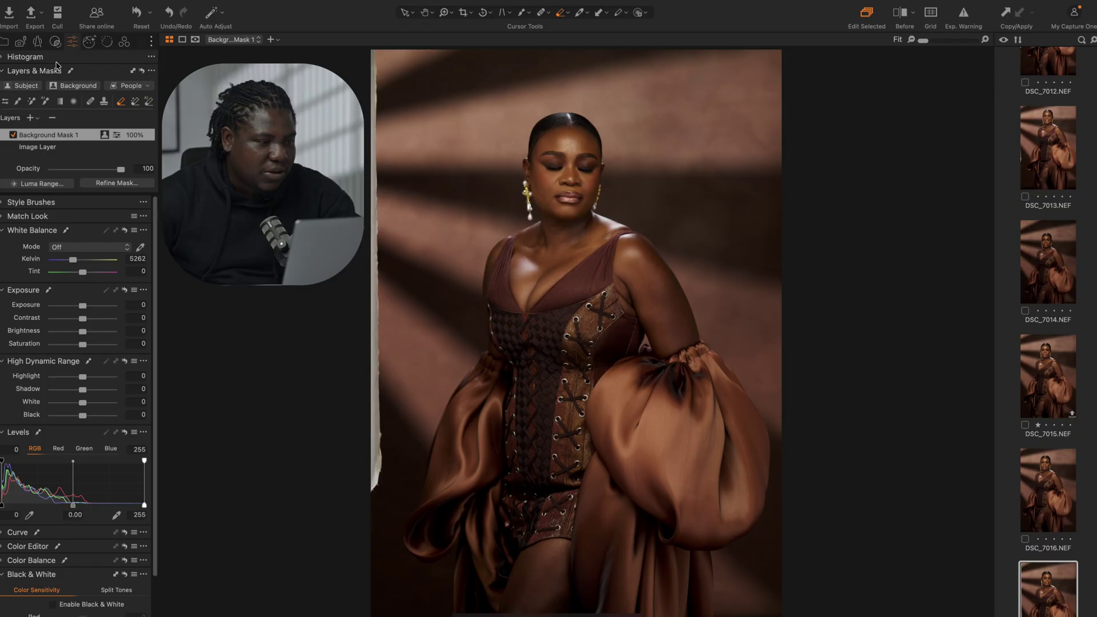
Sample the lit wall beside the woman's head as the Color Editor's Skin Tone color for the background mask.
left_click(125, 43)
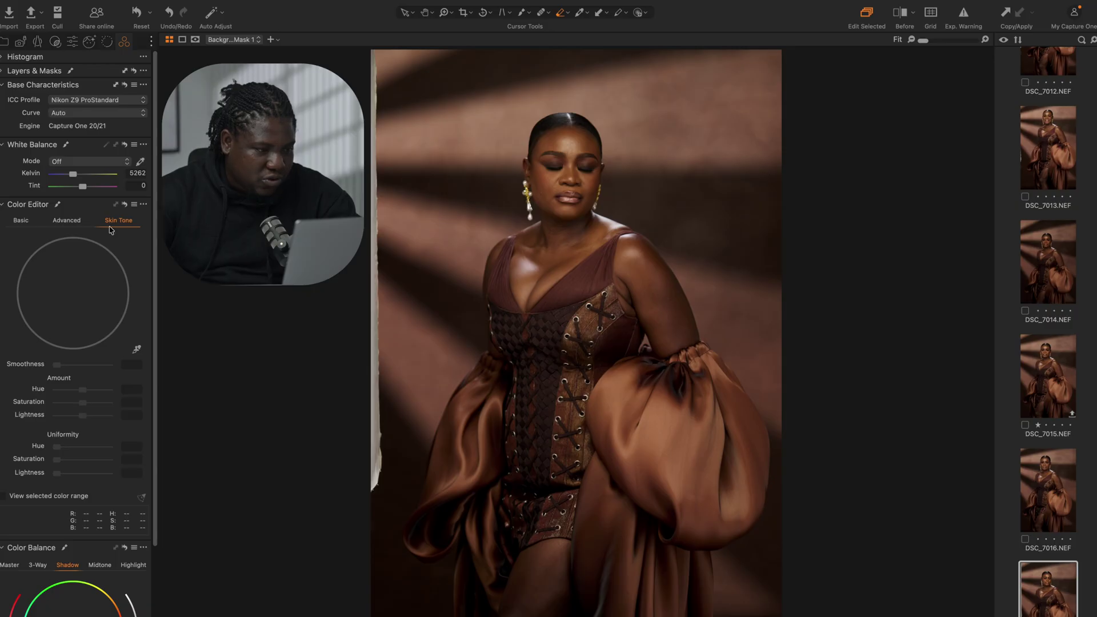
left_click(21, 221)
left_click(76, 222)
left_click(124, 220)
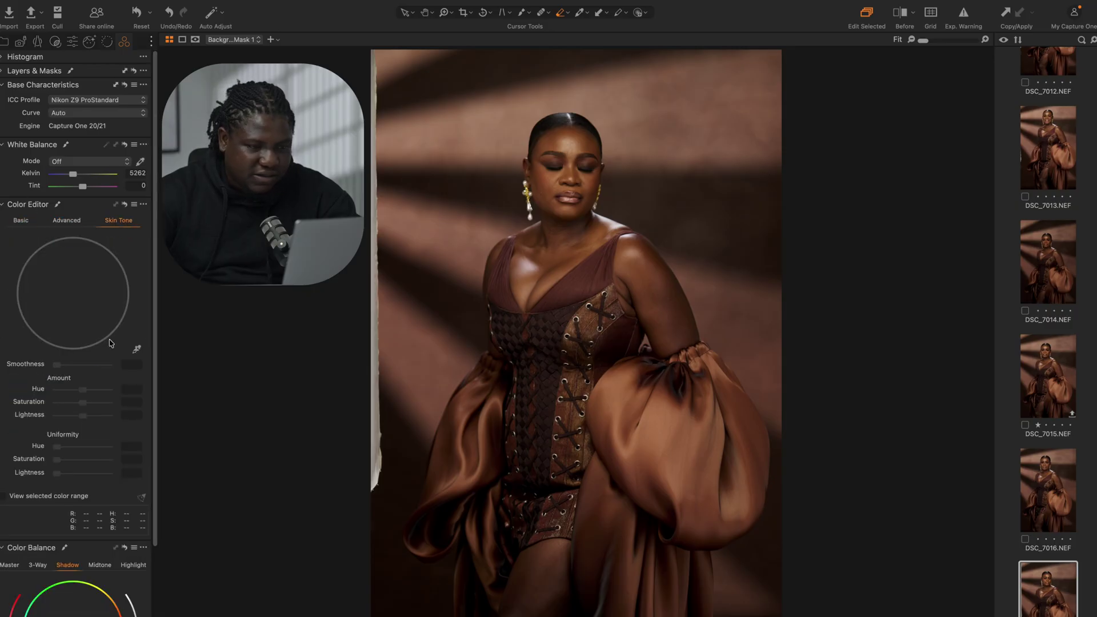
left_click(136, 349)
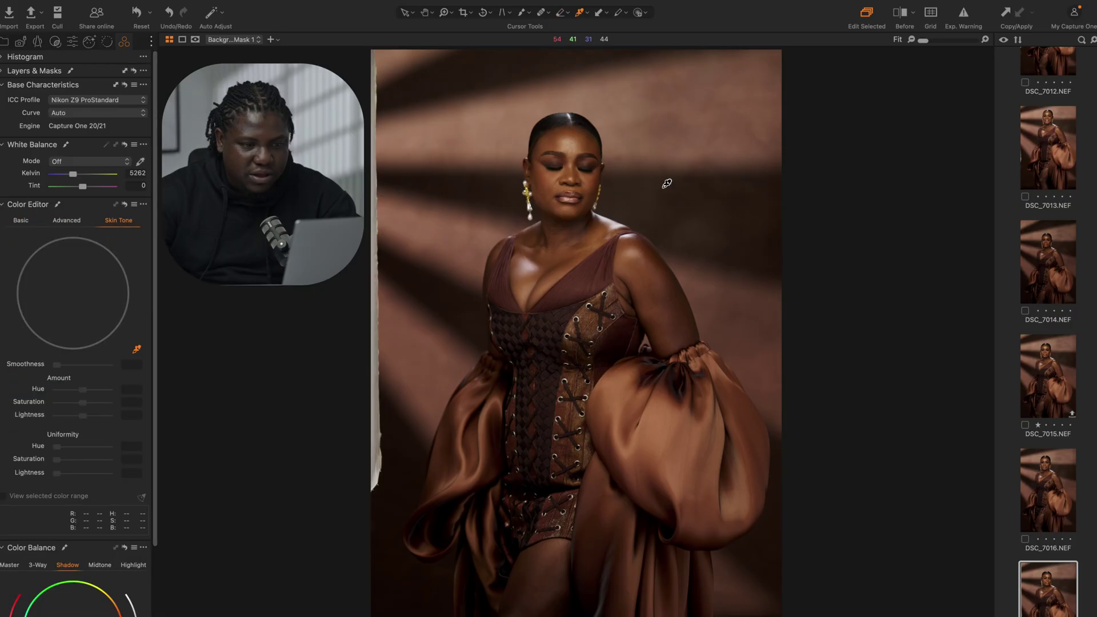
left_click(683, 139)
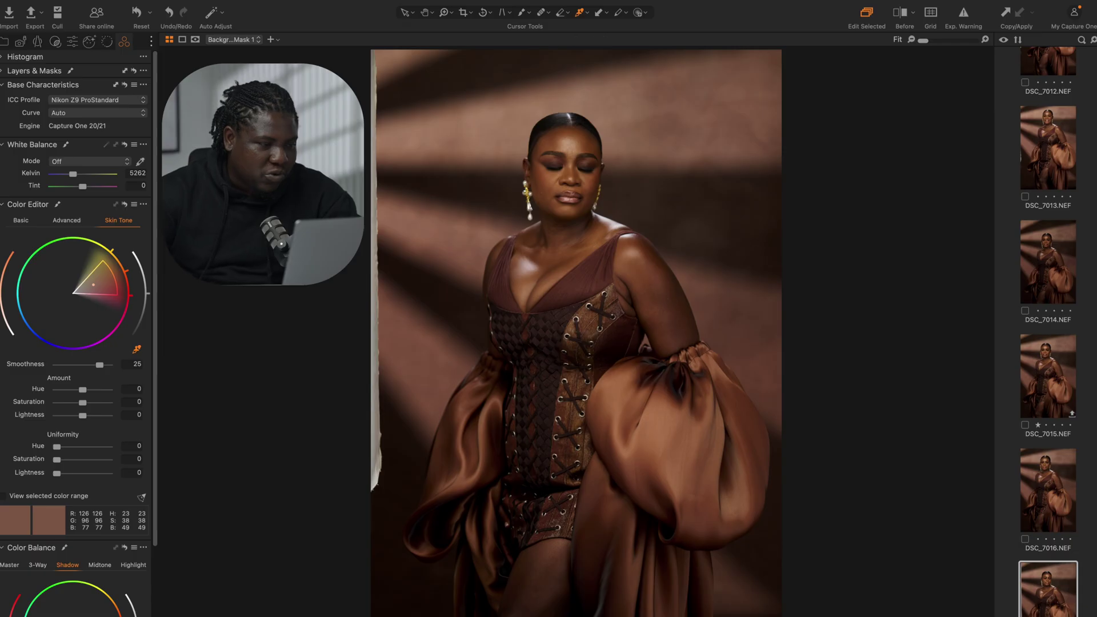
Set the background tone's amount hue to 2.1 and saturation to 30, and extend its color range to the wheel's edge.
left_click(48, 70)
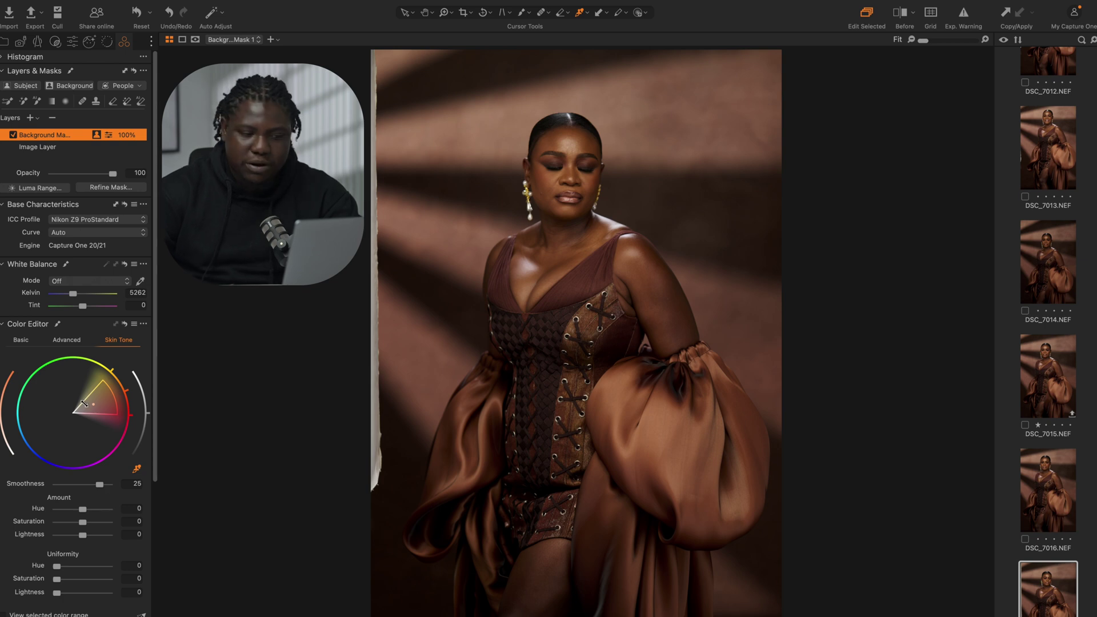
left_click_drag(86, 509, 114, 522)
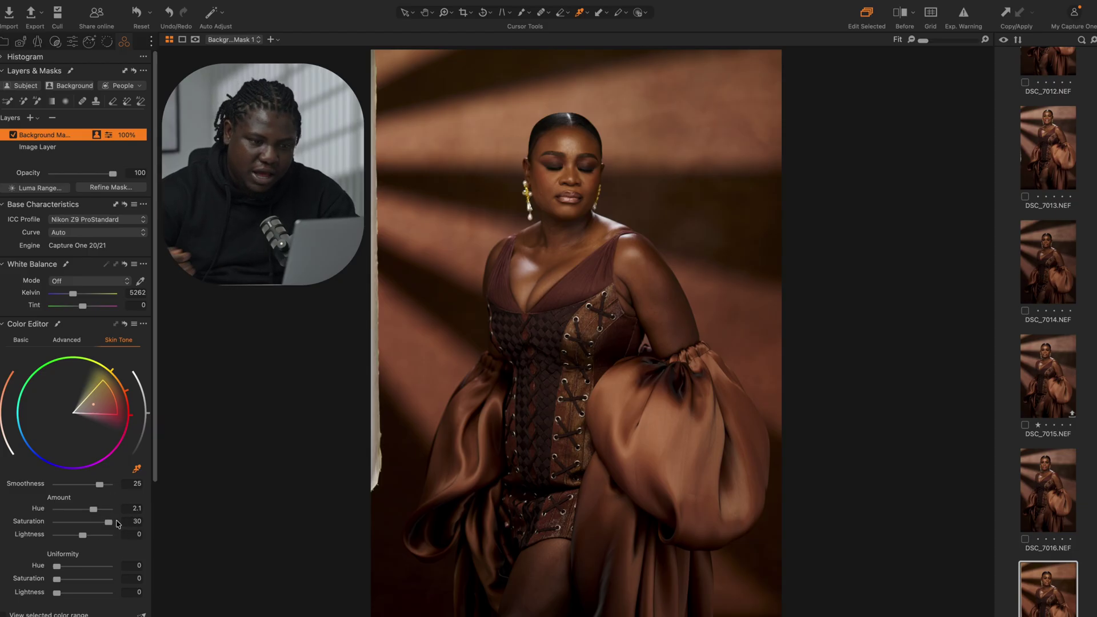
left_click_drag(116, 400, 131, 412)
Compare the photo with the background mask layer switched off and on.
left_click(13, 135)
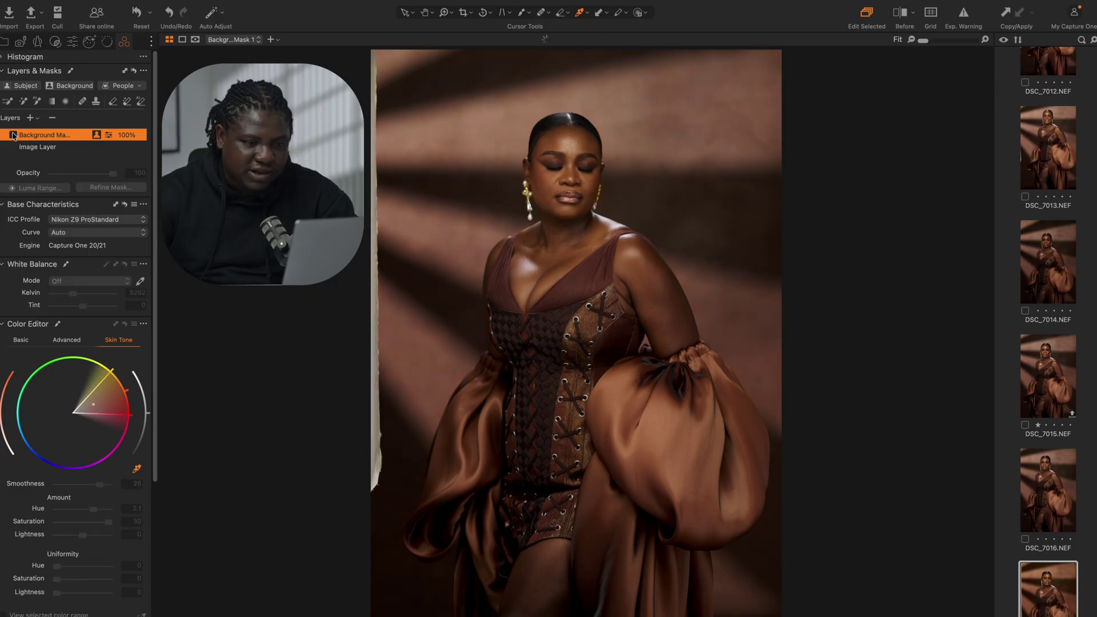
left_click(12, 135)
left_click(12, 136)
left_click(13, 136)
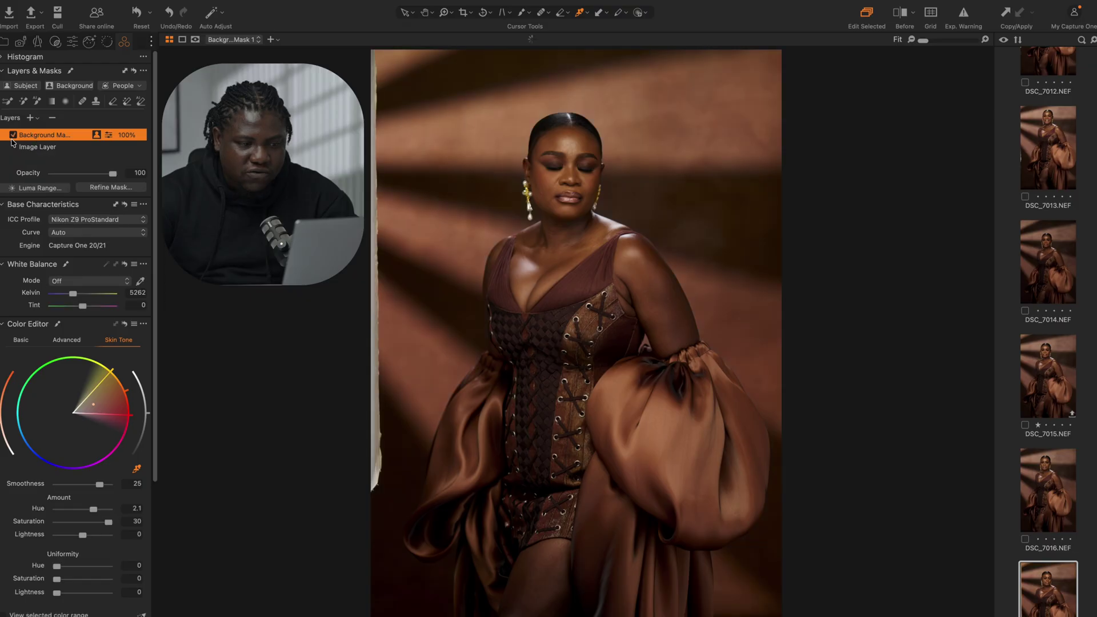
left_click(13, 136)
left_click(13, 137)
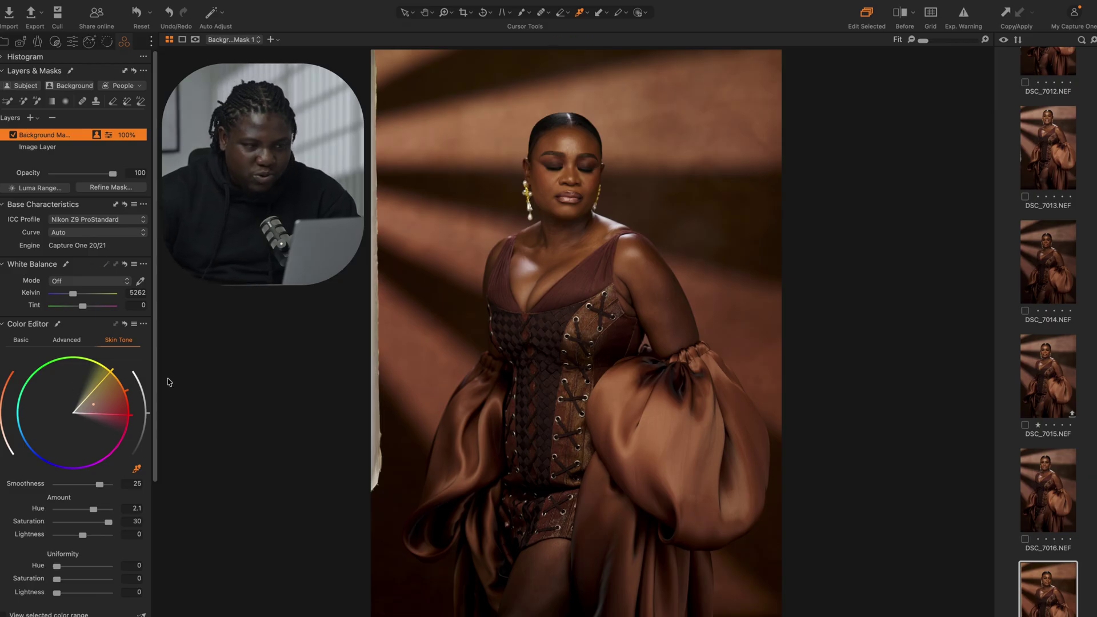
Set the base image layer's white balance to 5000 Kelvin.
left_click(76, 146)
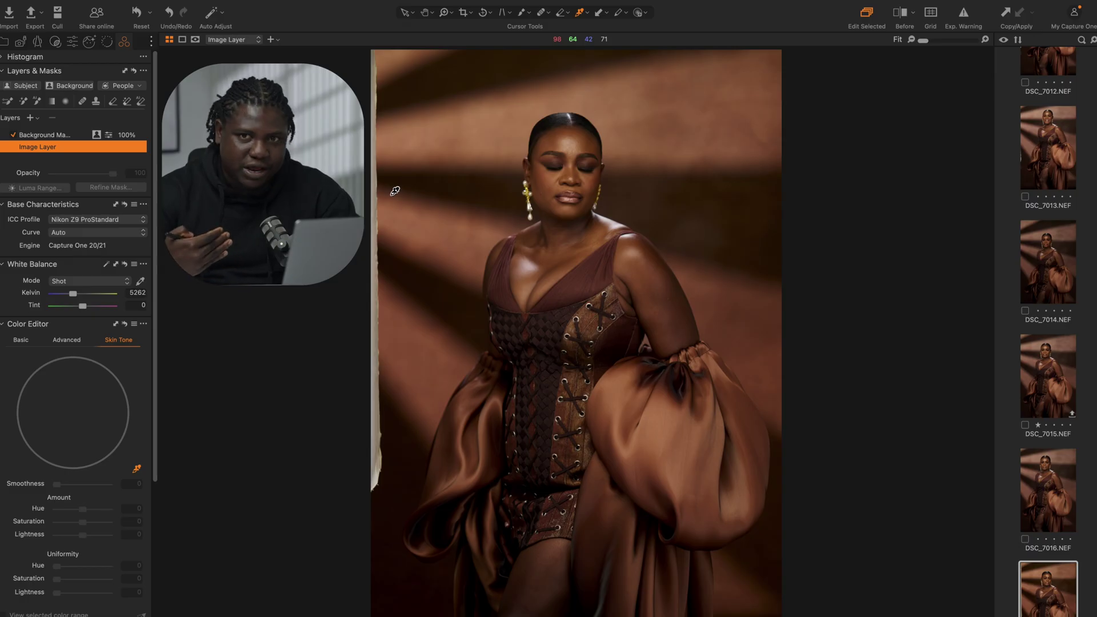
left_click(74, 41)
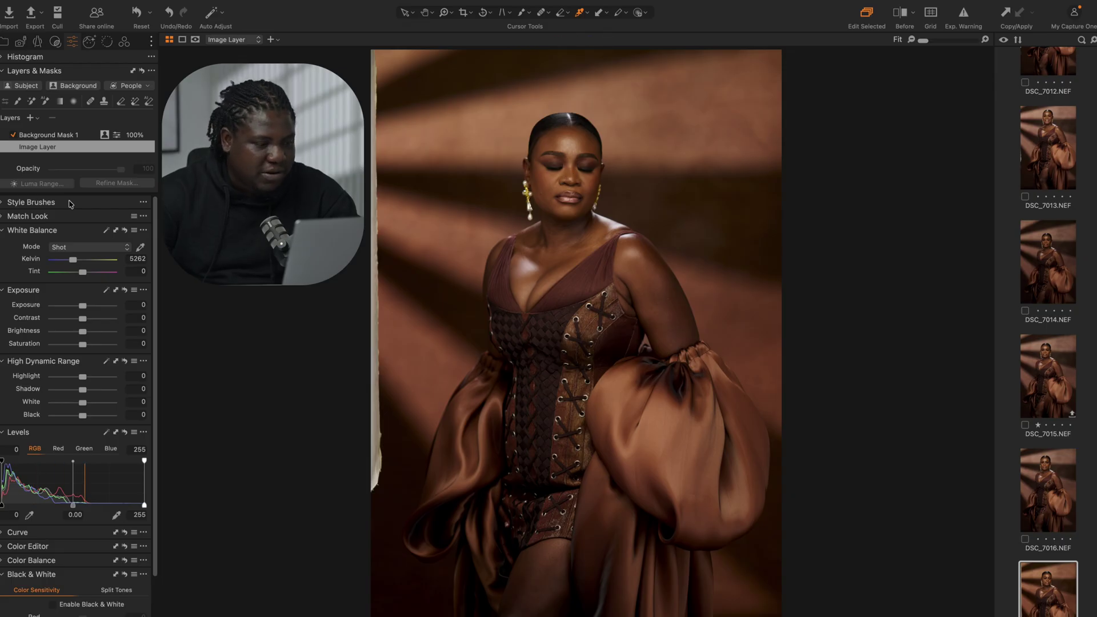
left_click_drag(73, 262, 74, 262)
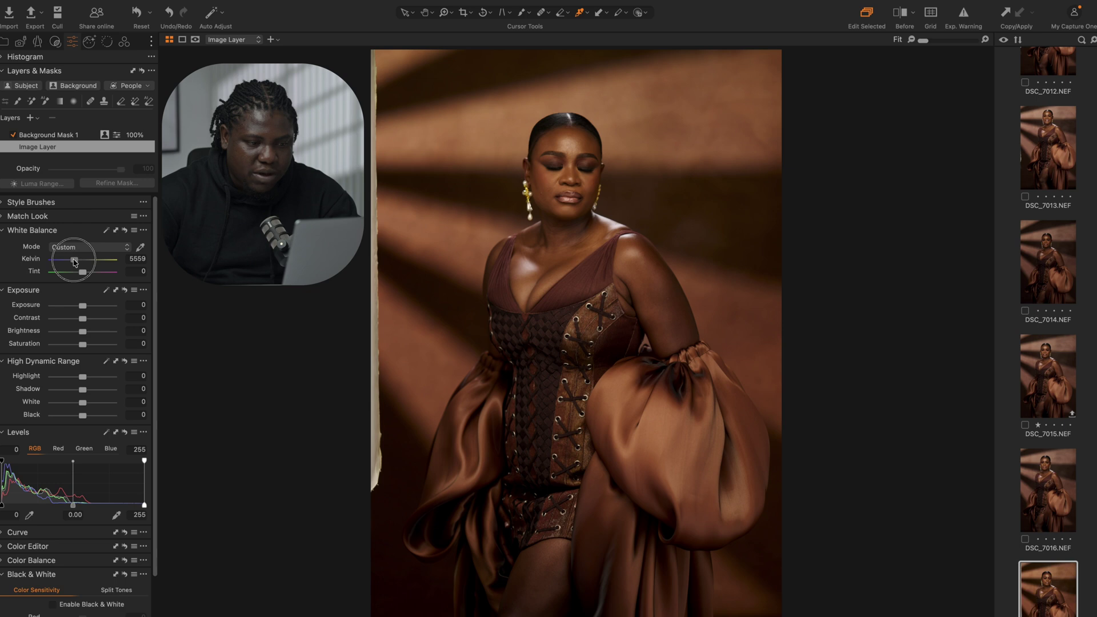
left_click_drag(74, 262, 73, 262)
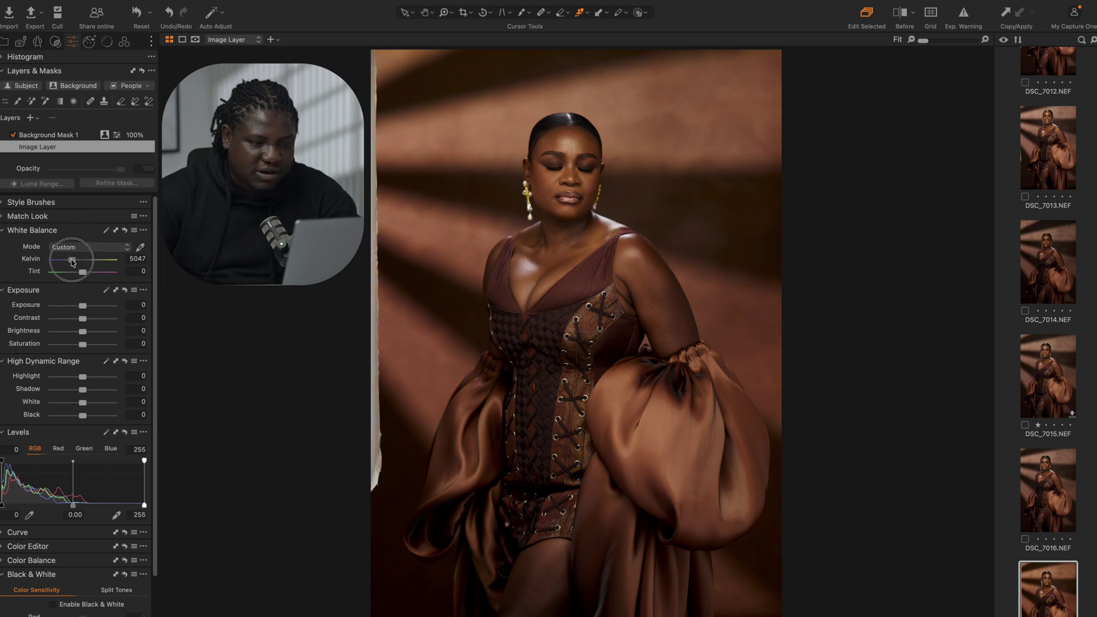
left_click(137, 258)
type("500")
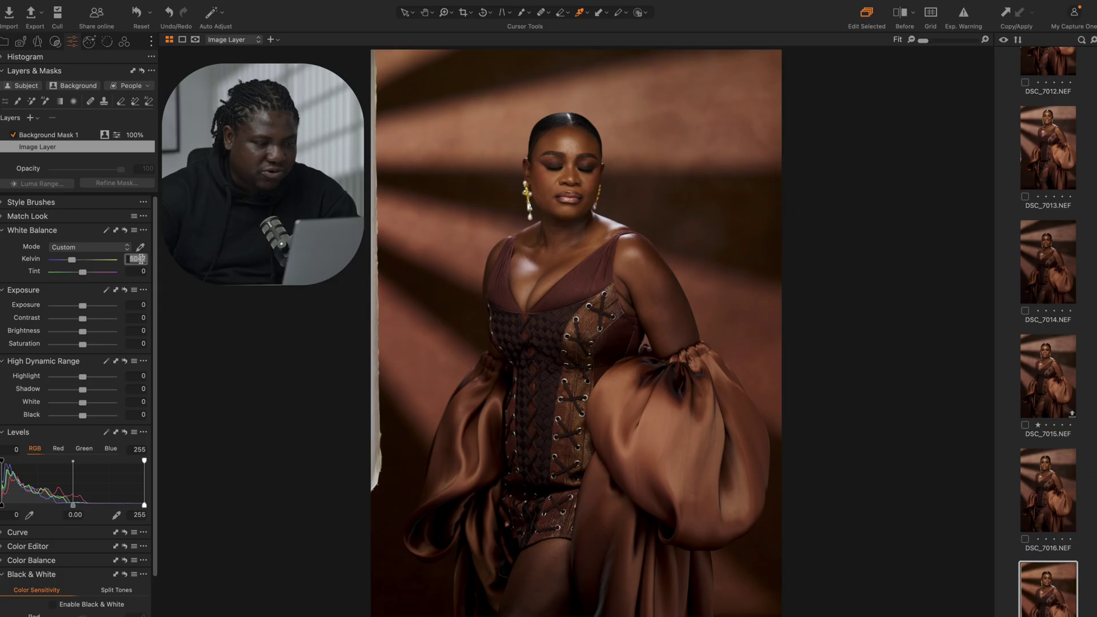
type("0")
key("Return")
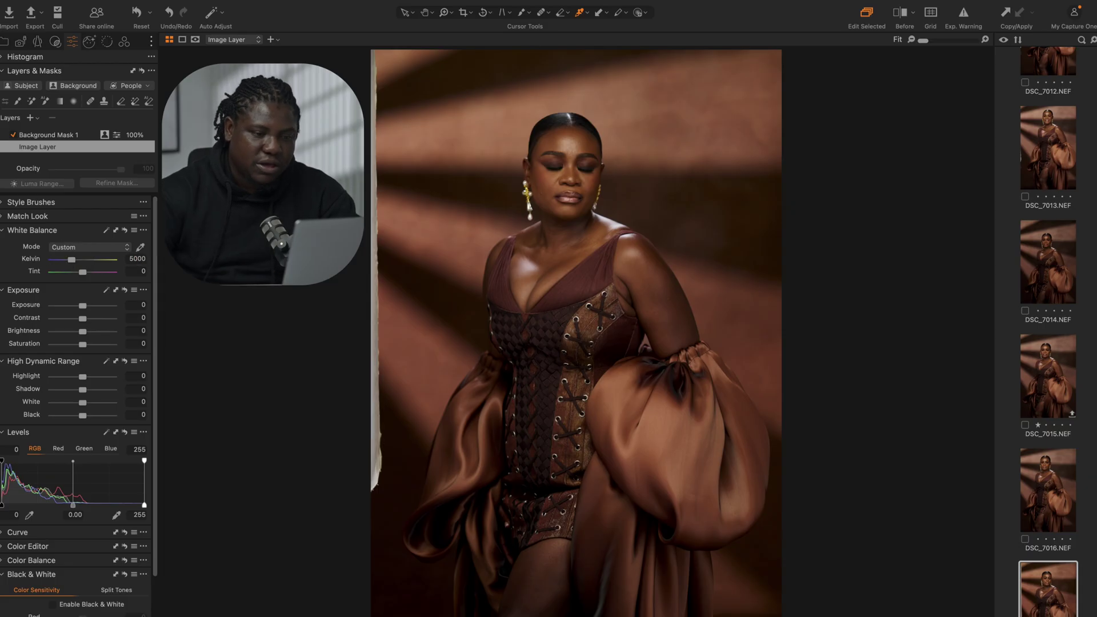
key("z")
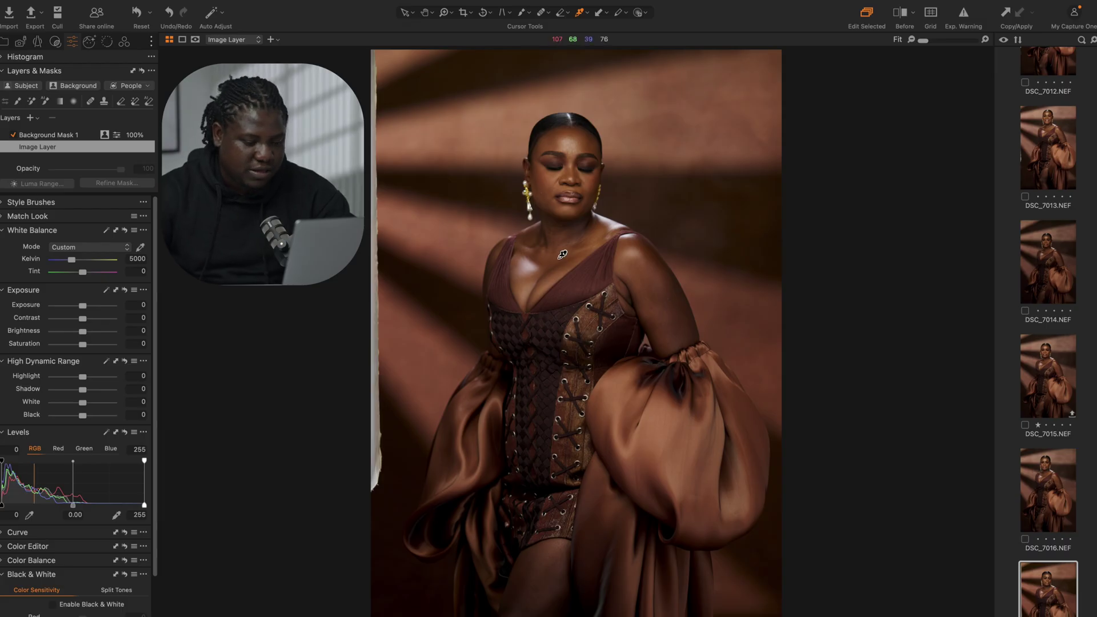
Inspect the woman's face and shoulder skin tones up close, and return to the full photo.
left_click_drag(500, 125, 657, 404)
left_click_drag(453, 89, 649, 403)
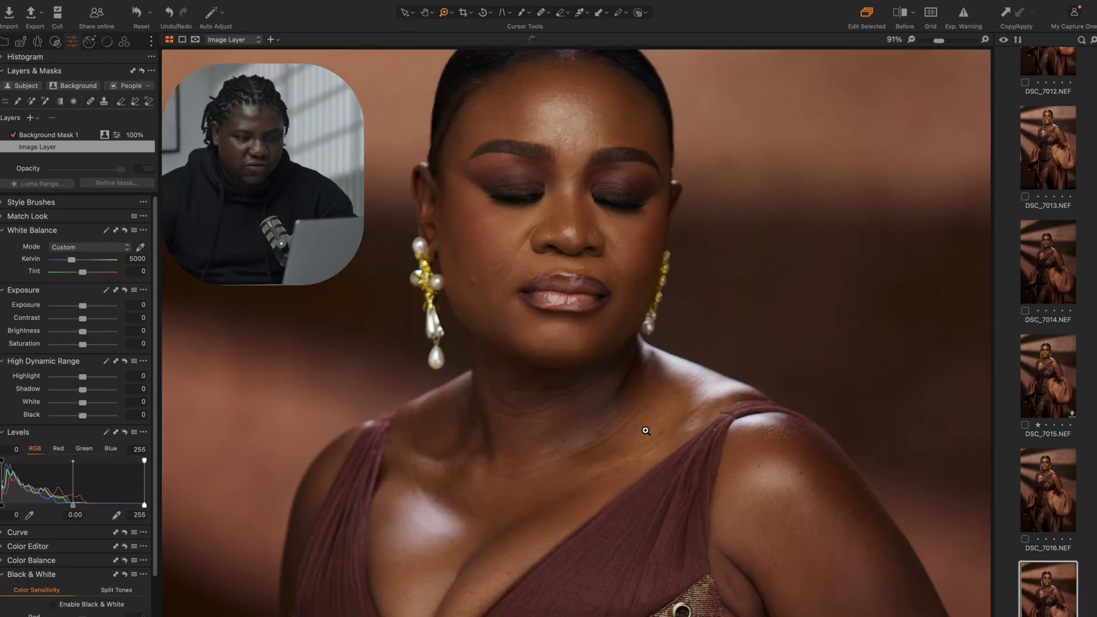
key("super+0")
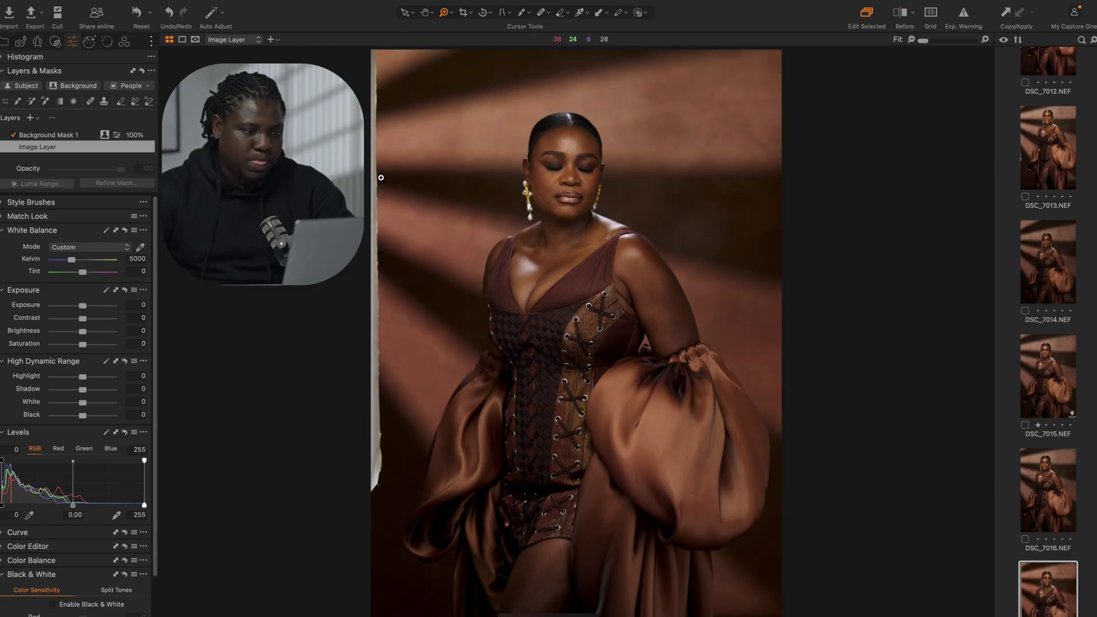
Bring up the Base Characteristics settings and look through the list of tools that can be added.
left_click(55, 43)
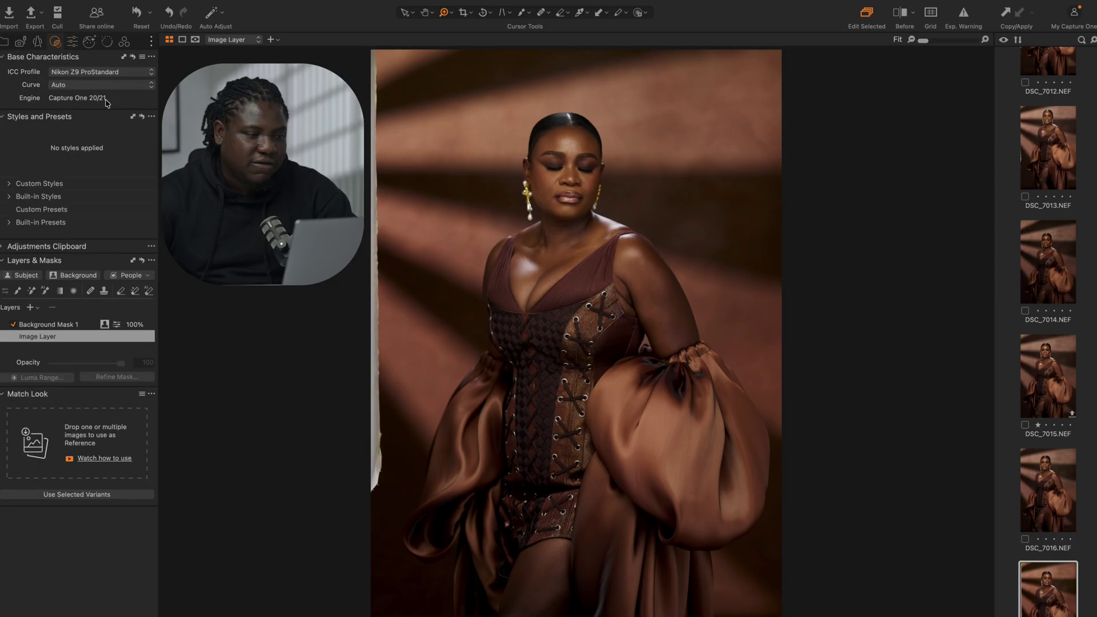
right_click(46, 543)
mouse_move(52, 548)
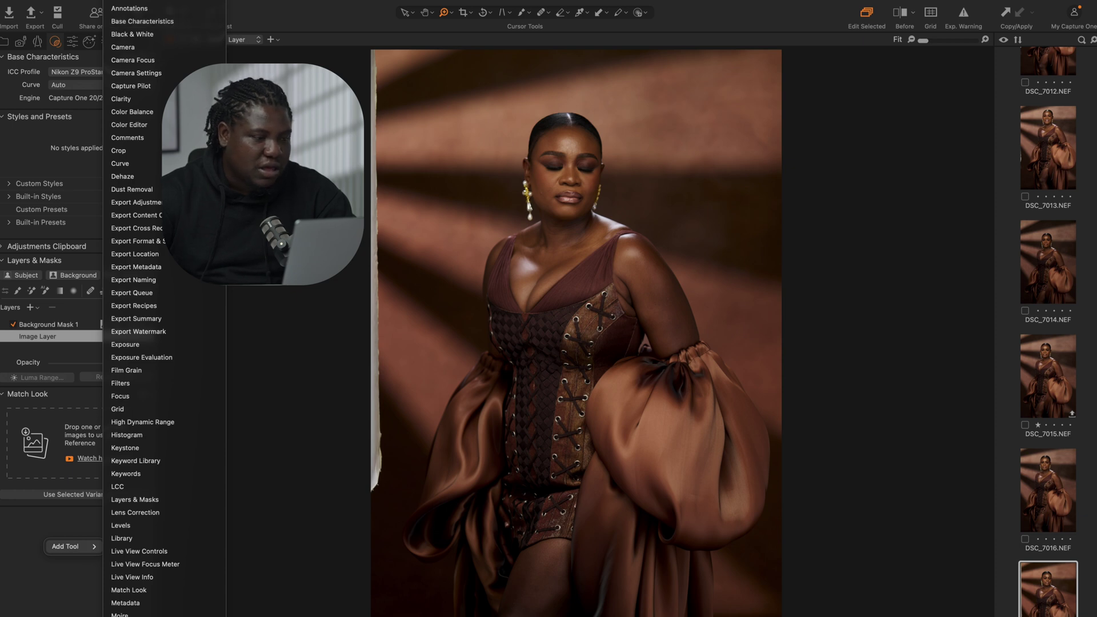
key("Escape")
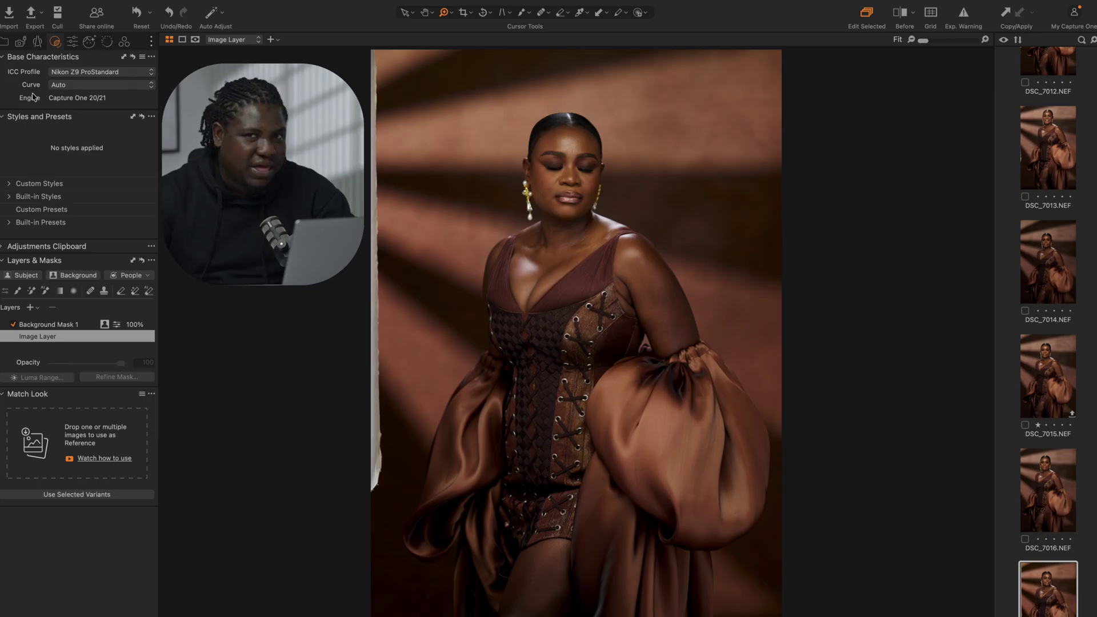
Set the photo's ICC profile to Leica M10 Monochrom Neutral.
left_click(98, 73)
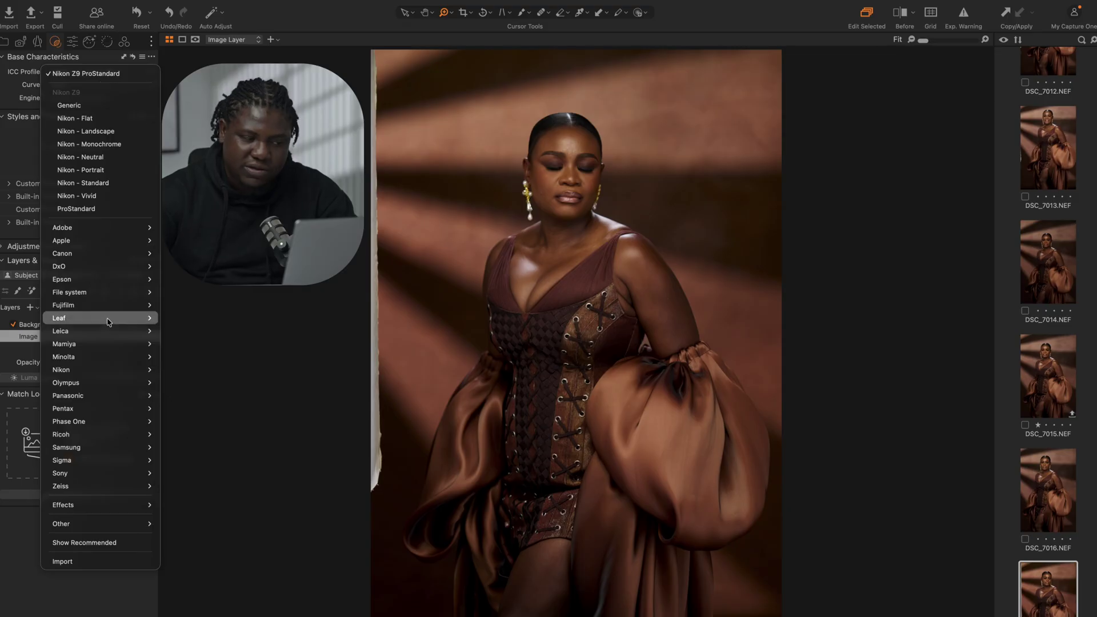
mouse_move(118, 312)
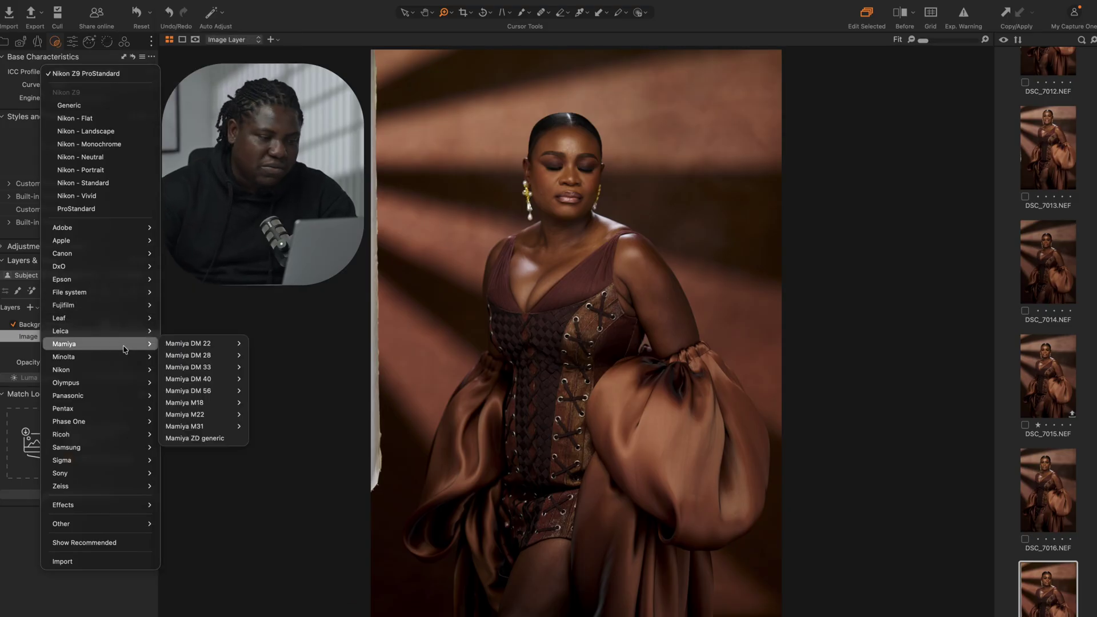
mouse_move(130, 349)
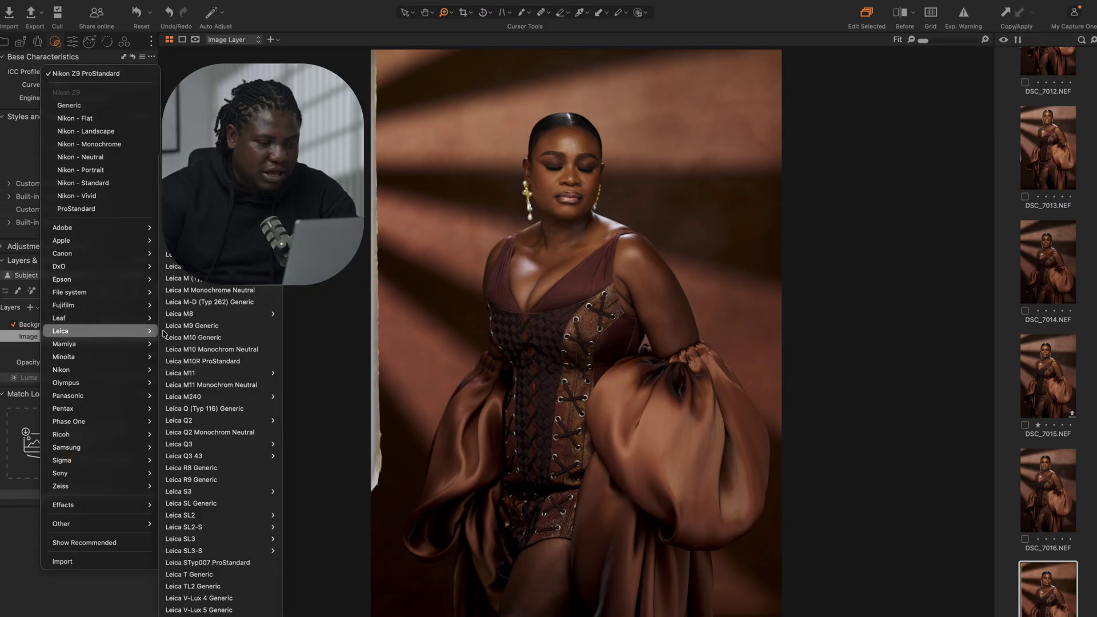
left_click(235, 350)
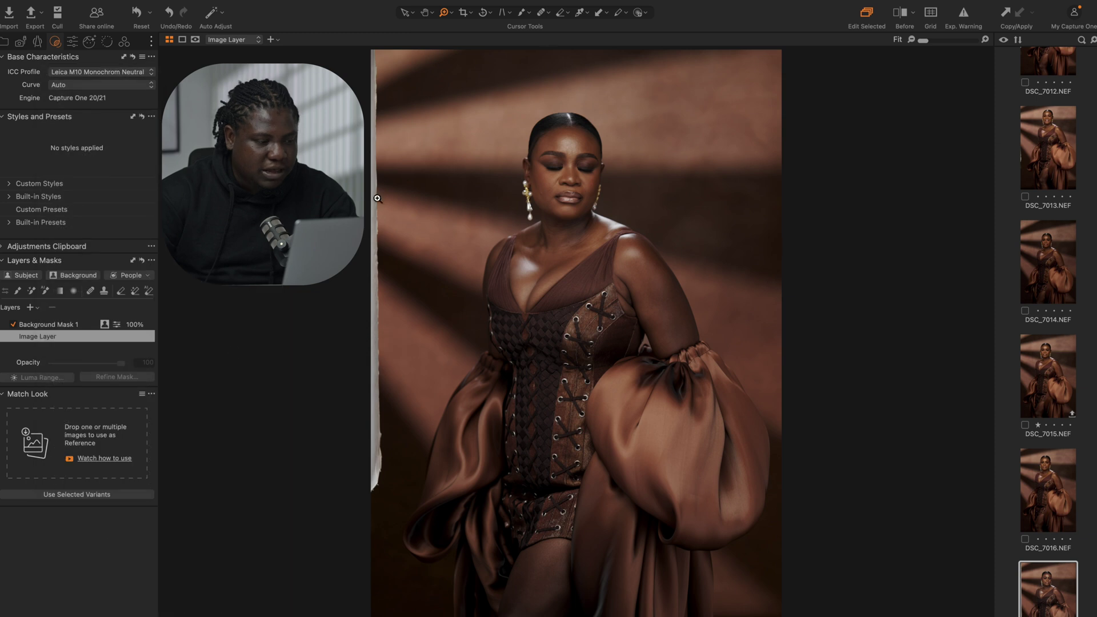
left_click(133, 57)
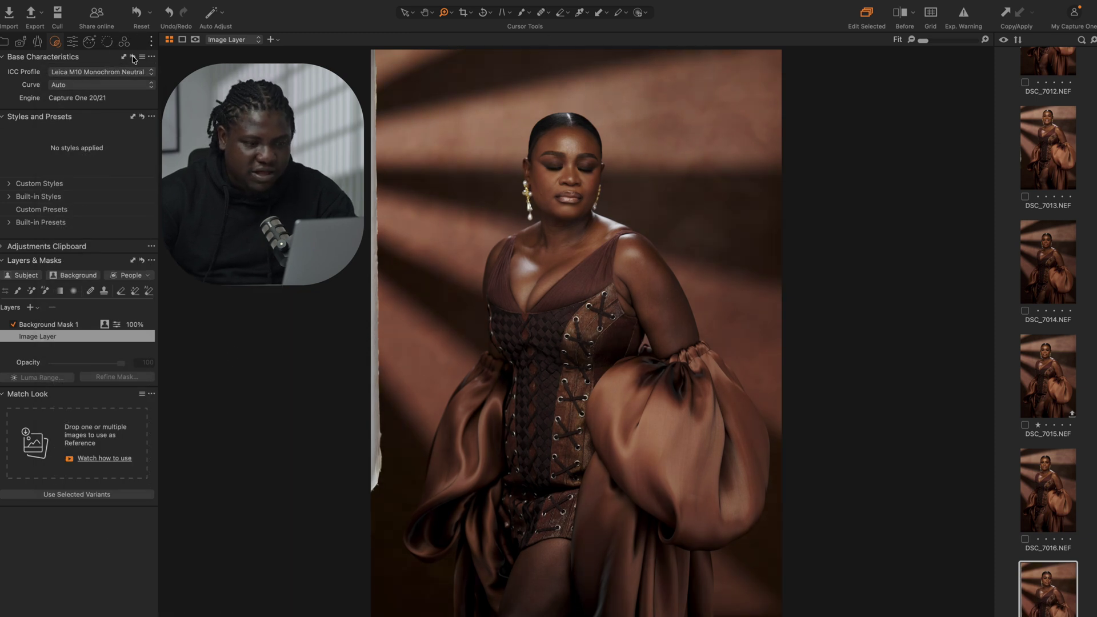
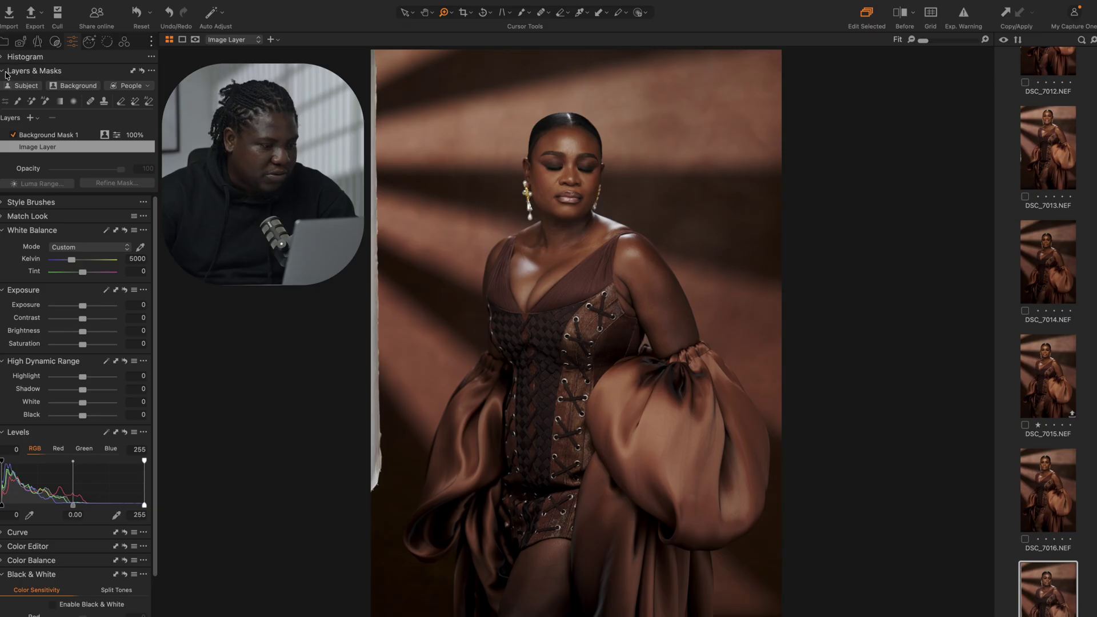
Apply the built-in Creative Edits style Cozy Fall to a new layer and set that layer's opacity to 50.
left_click(4, 70)
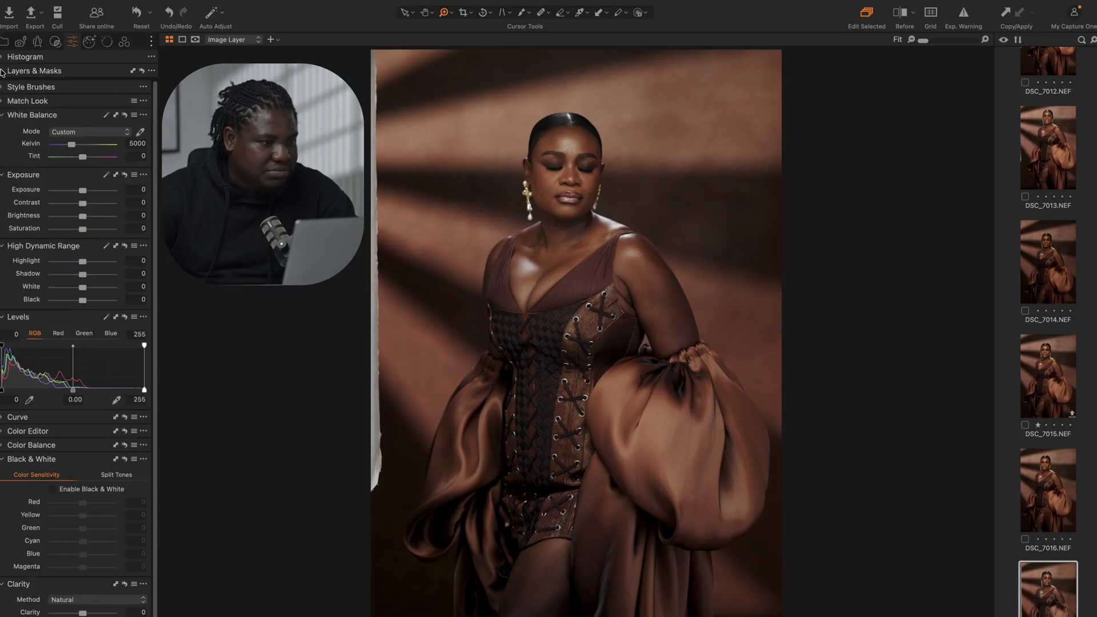
left_click(56, 43)
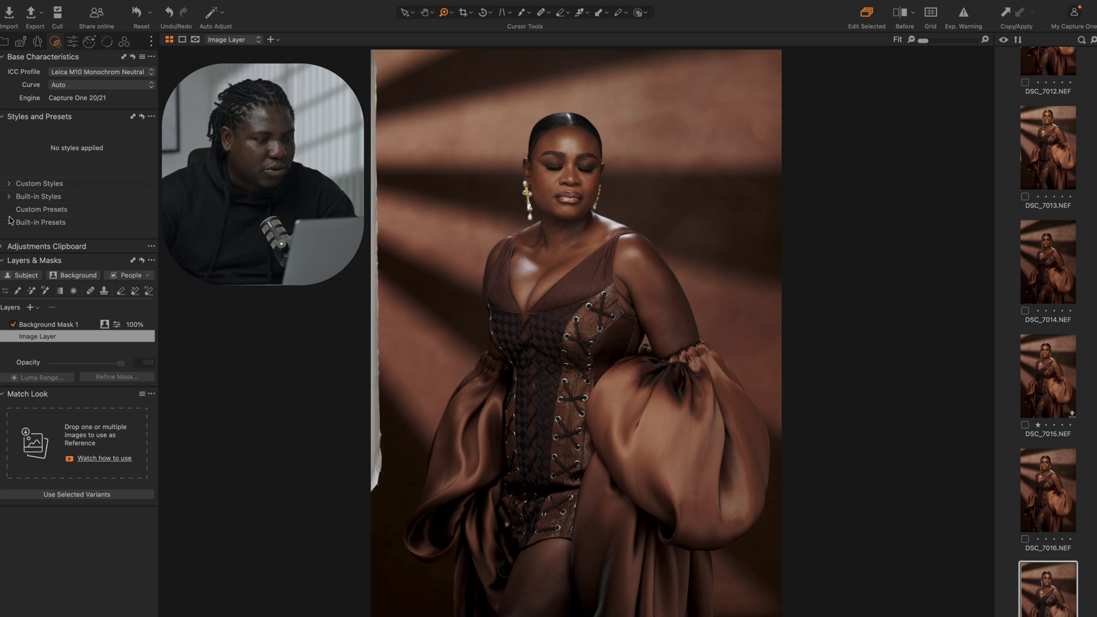
left_click(10, 197)
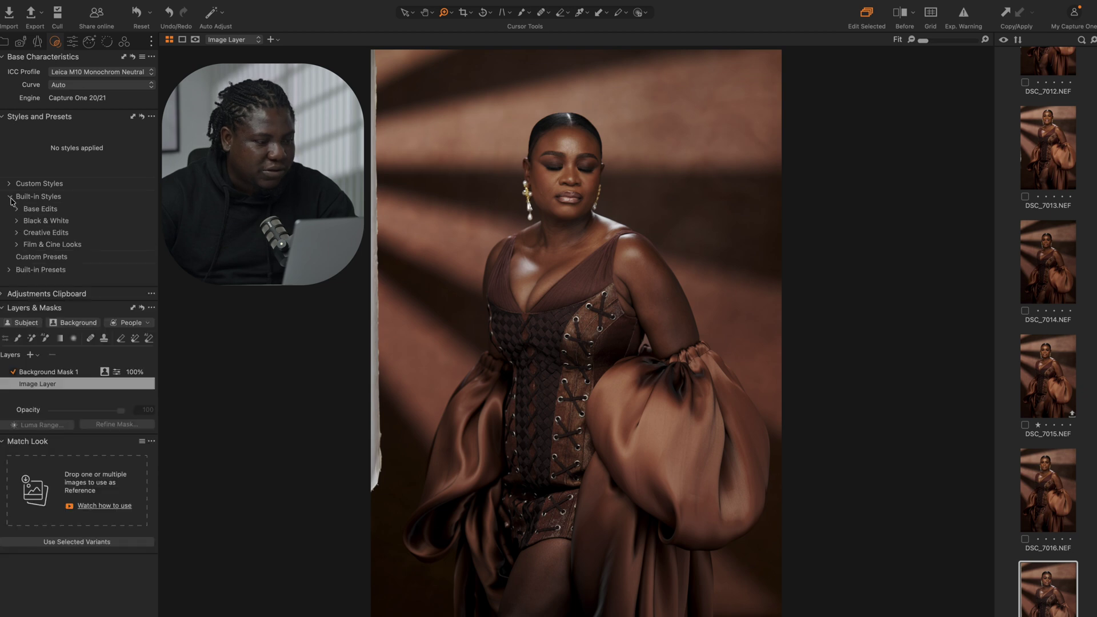
left_click(18, 235)
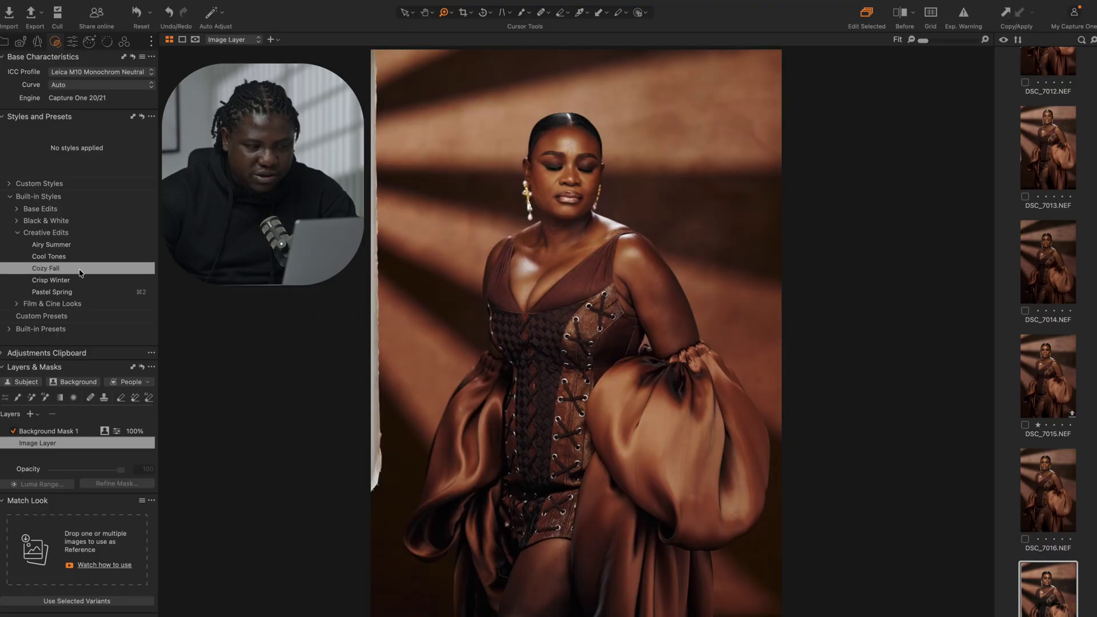
right_click(78, 272)
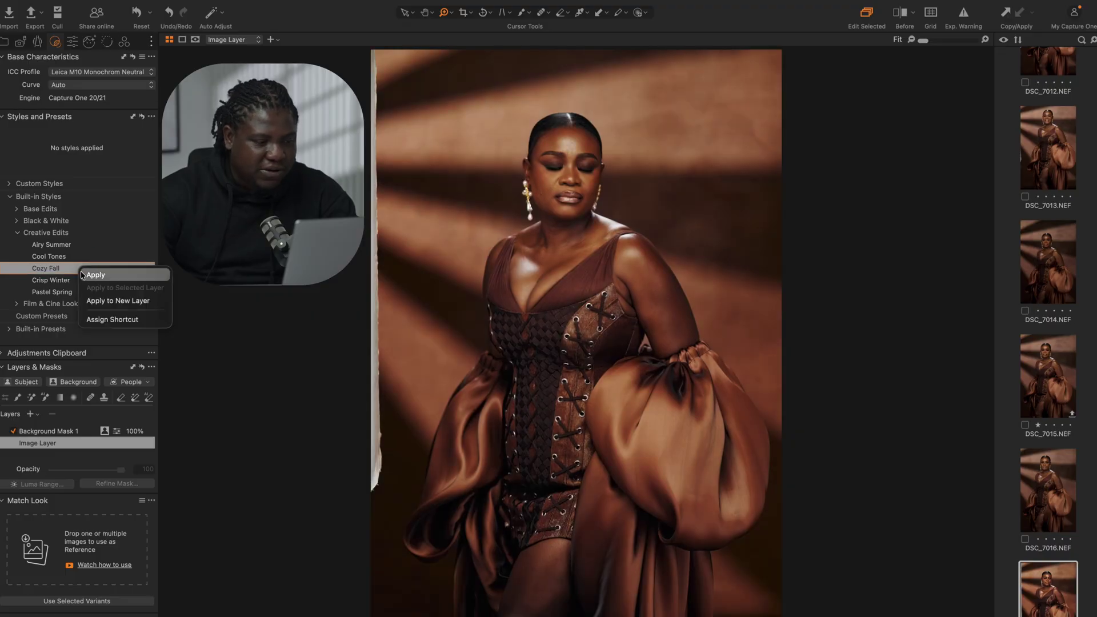
left_click(119, 302)
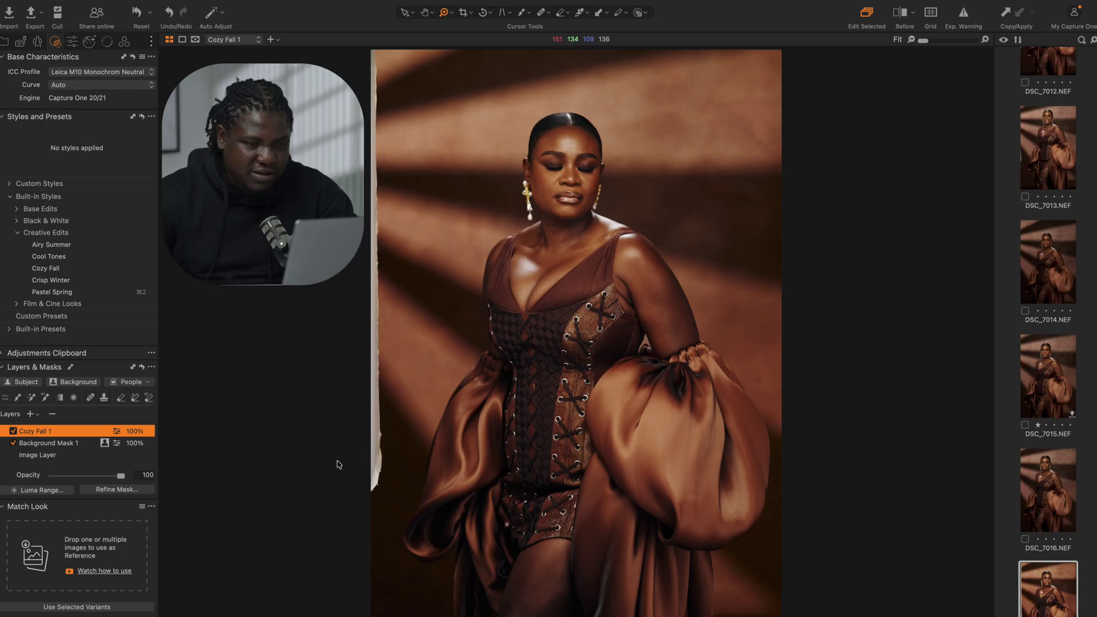
left_click_drag(95, 477, 87, 479)
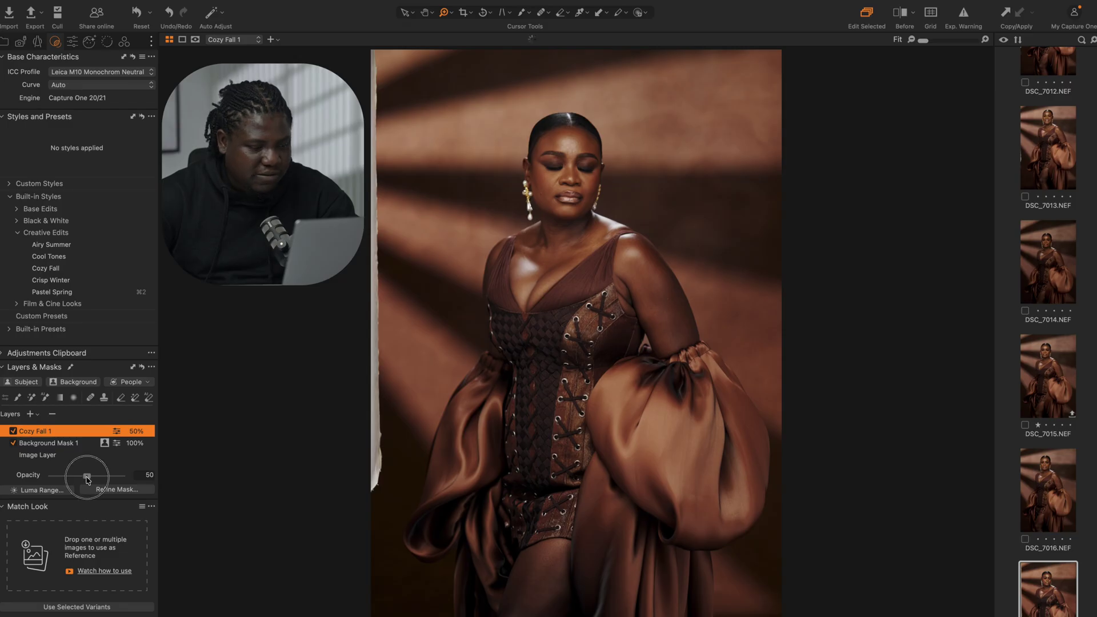
Compare the graded portrait with its unedited version.
left_click(497, 117)
left_click(550, 394)
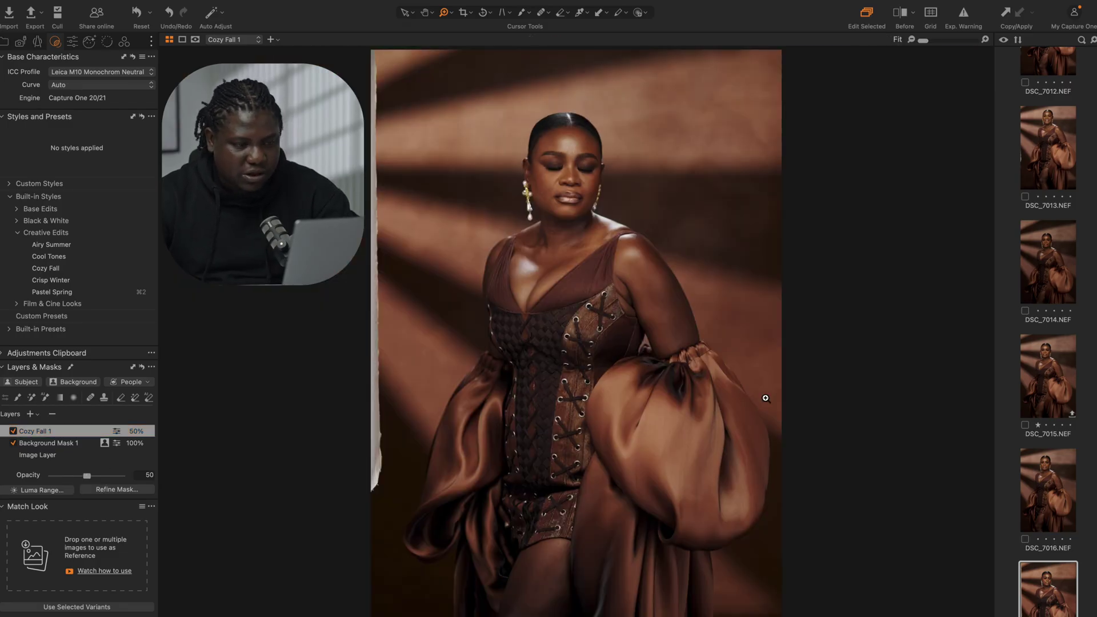
key("y")
key("y")
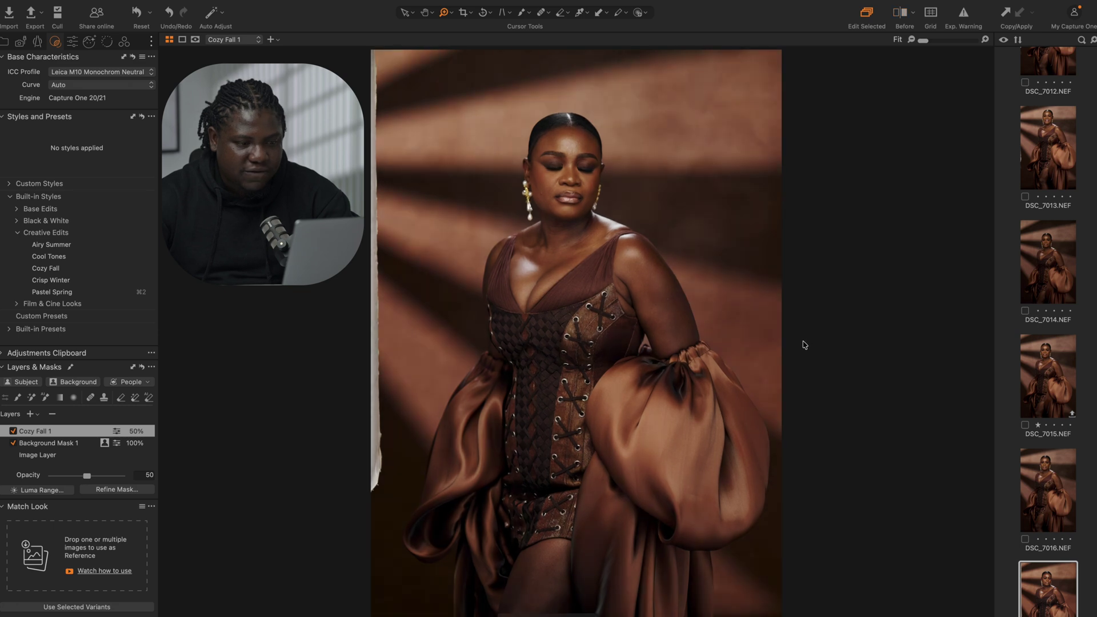
key("y")
key("y")
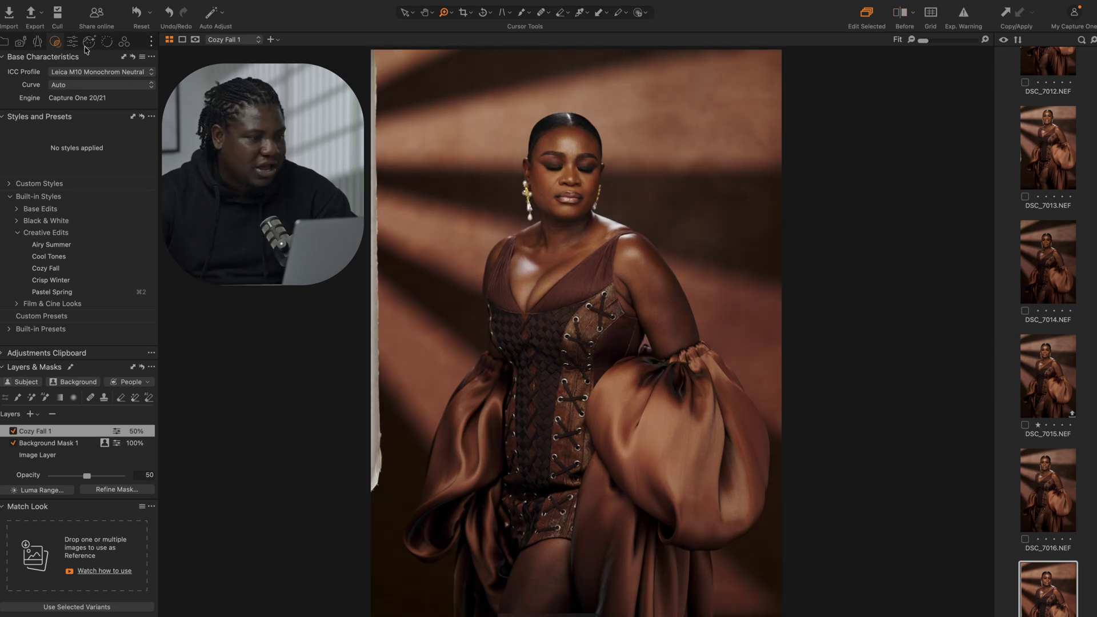
Neutralize the shadow tint in the Cozy Fall layer's Color Balance and shift its midtone hue to yellow.
left_click(125, 42)
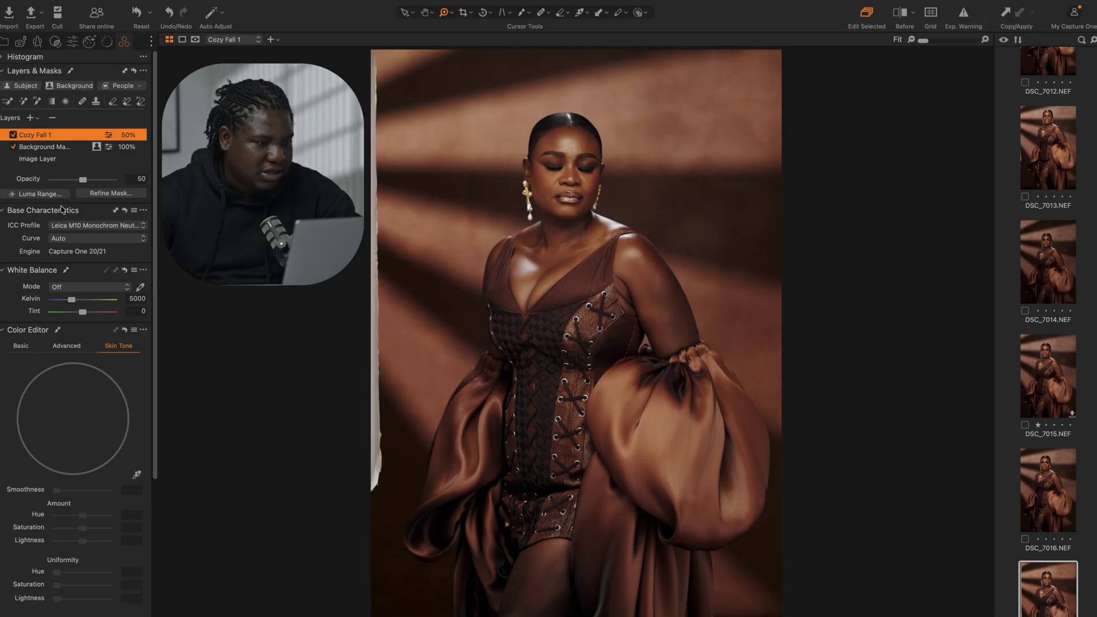
scroll(77, 80, "down", 1)
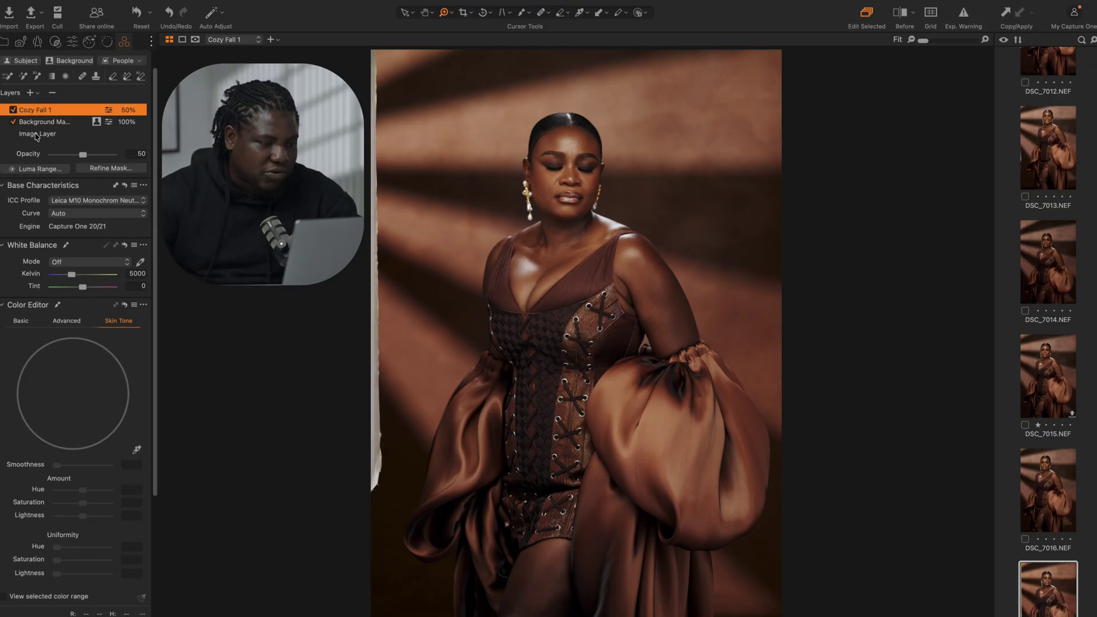
scroll(69, 453, "down", 5)
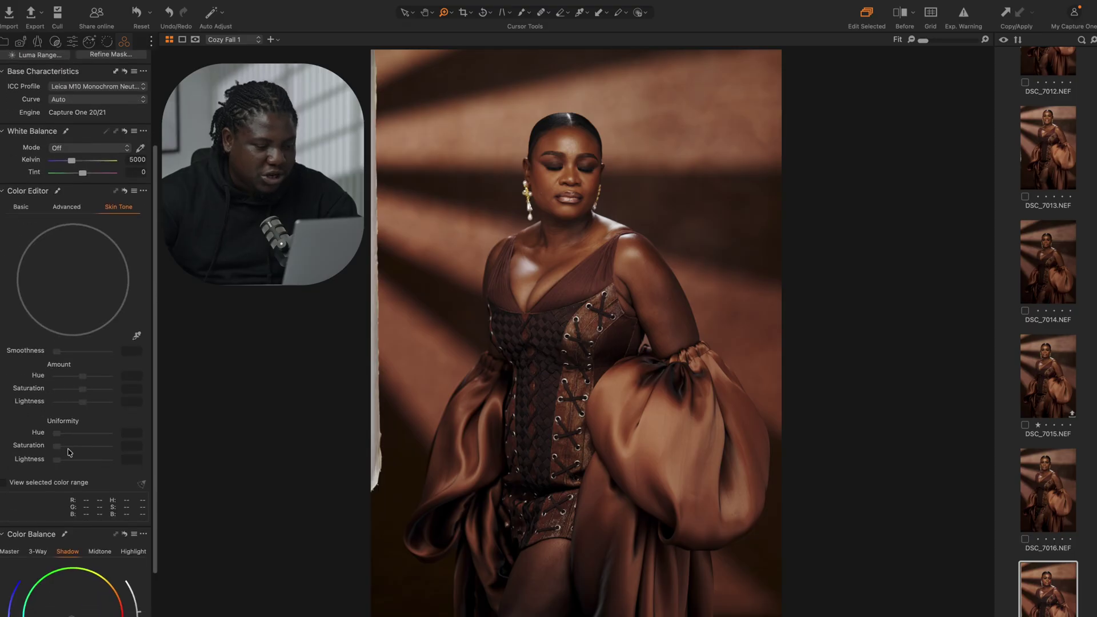
scroll(76, 596, "down", 4)
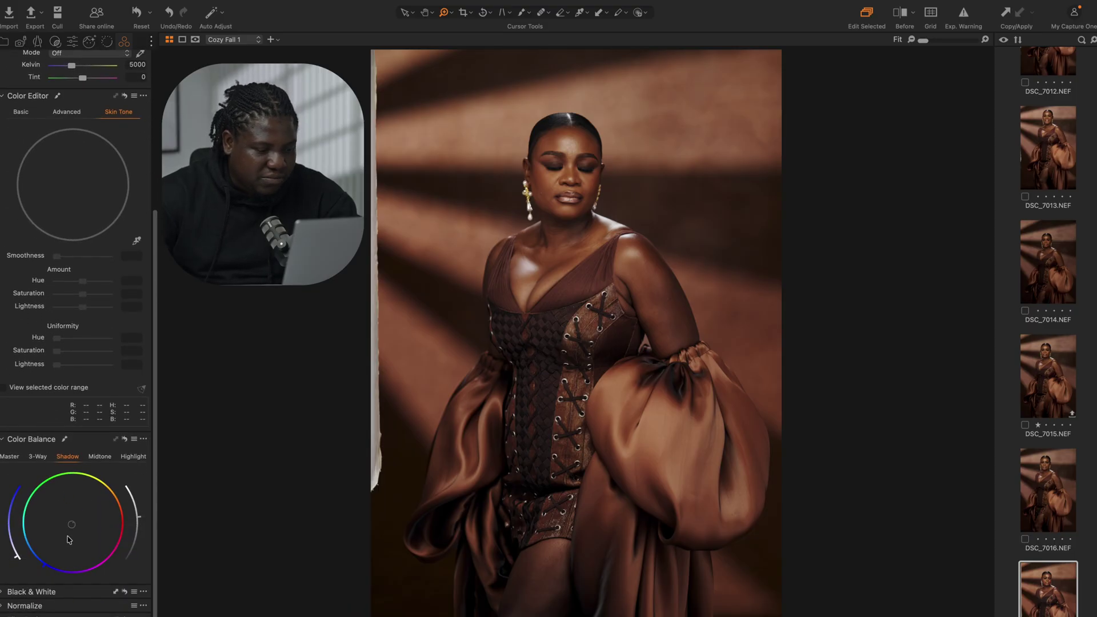
left_click(99, 456)
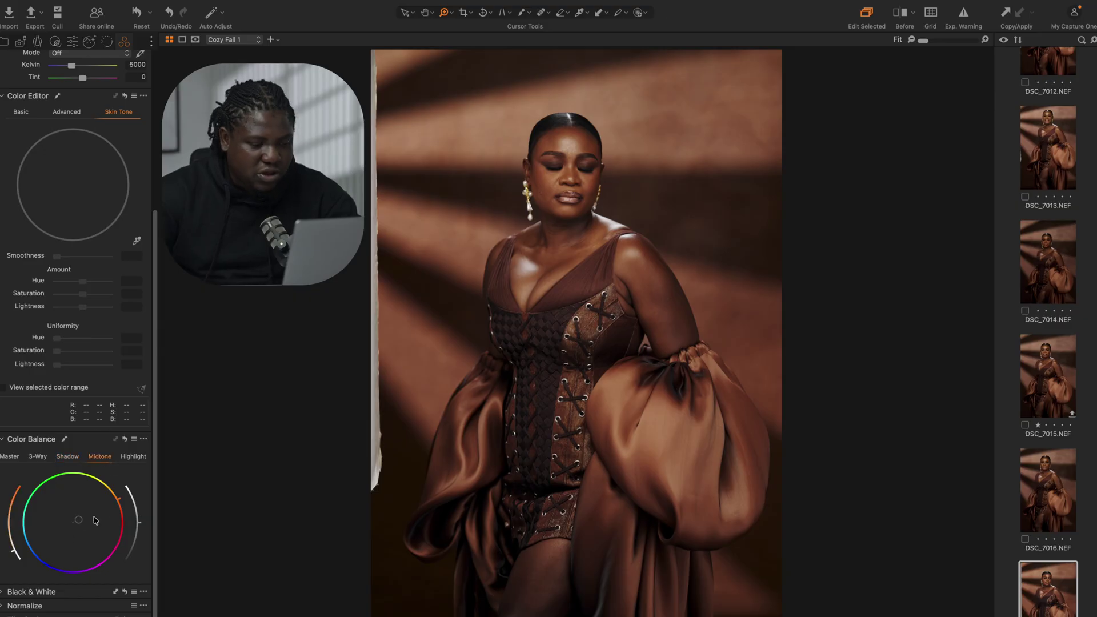
left_click(141, 458)
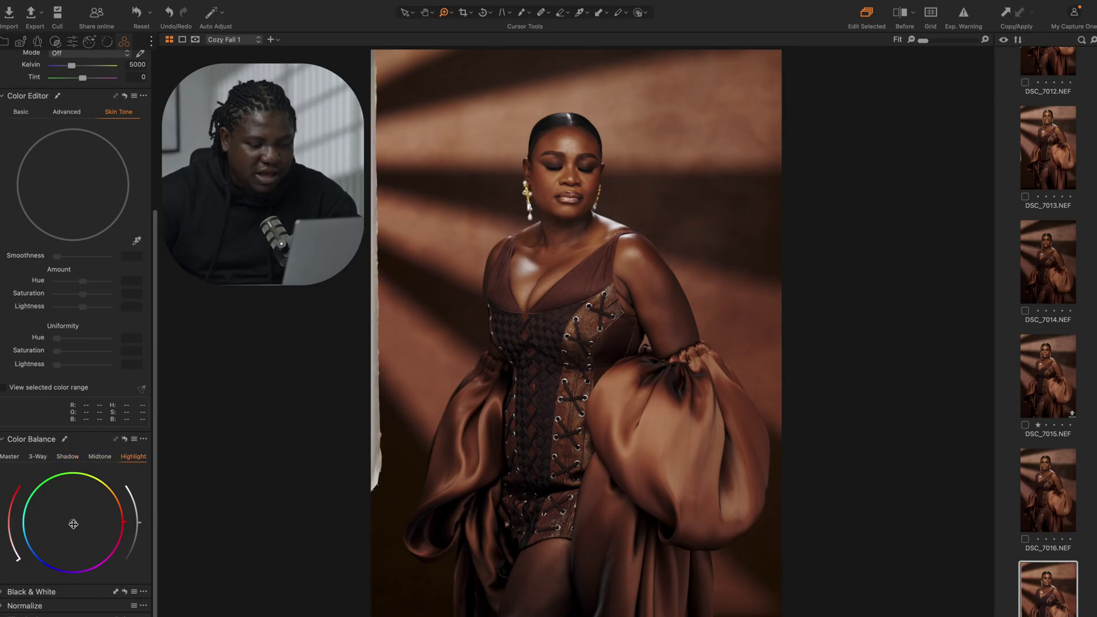
left_click(68, 457)
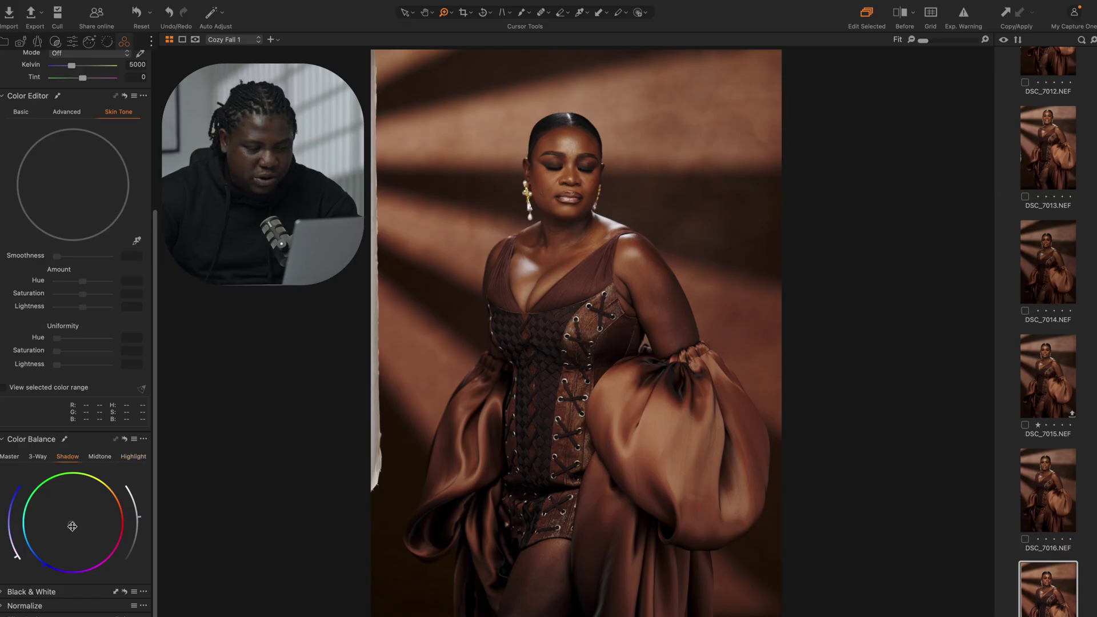
left_click_drag(72, 529, 75, 545)
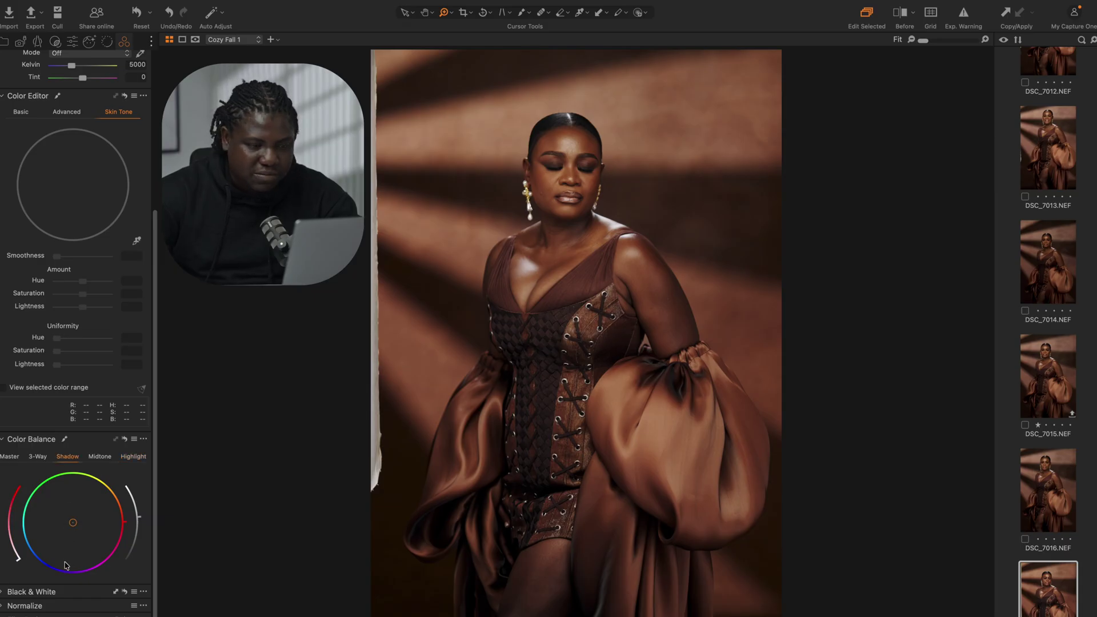
left_click(101, 457)
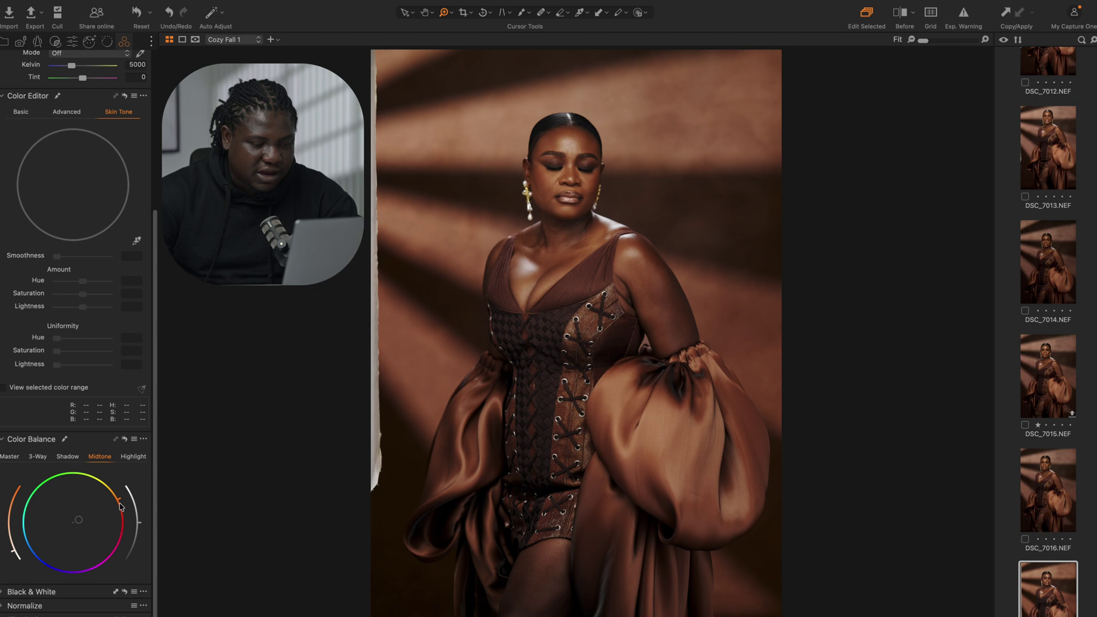
left_click_drag(121, 506, 91, 481)
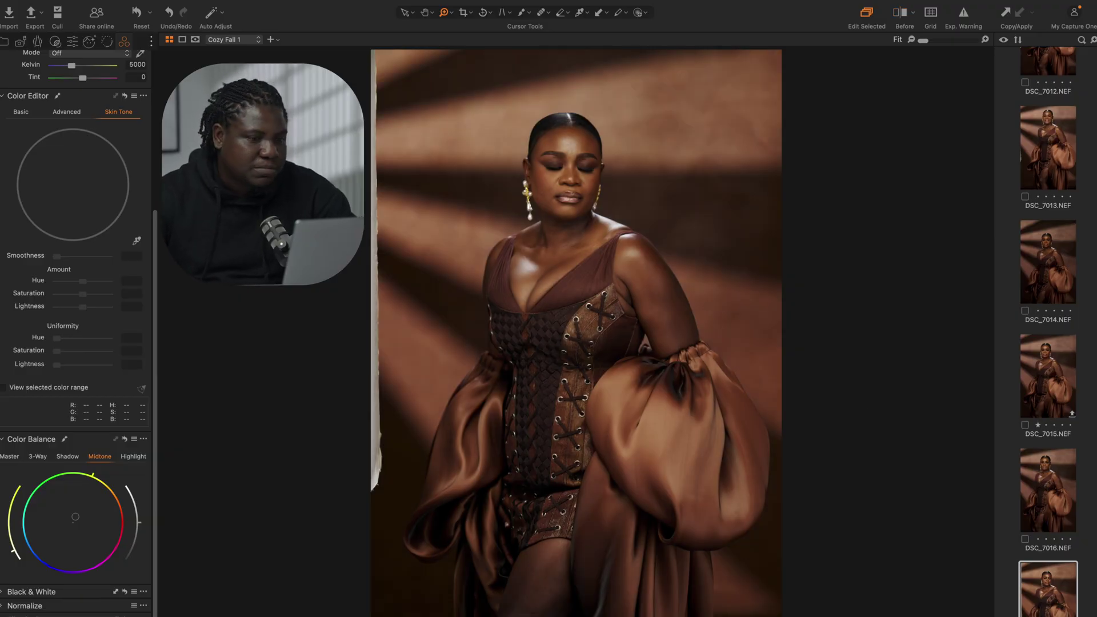
Add a new empty adjustment layer above the Cozy Fall layer.
left_click(72, 40)
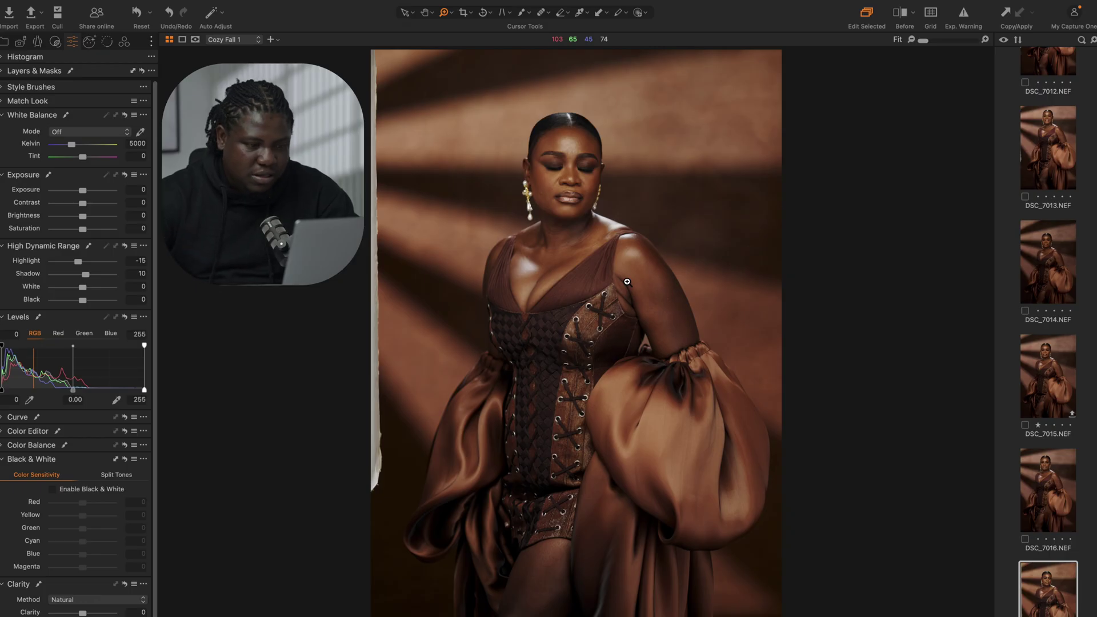
left_click(568, 254)
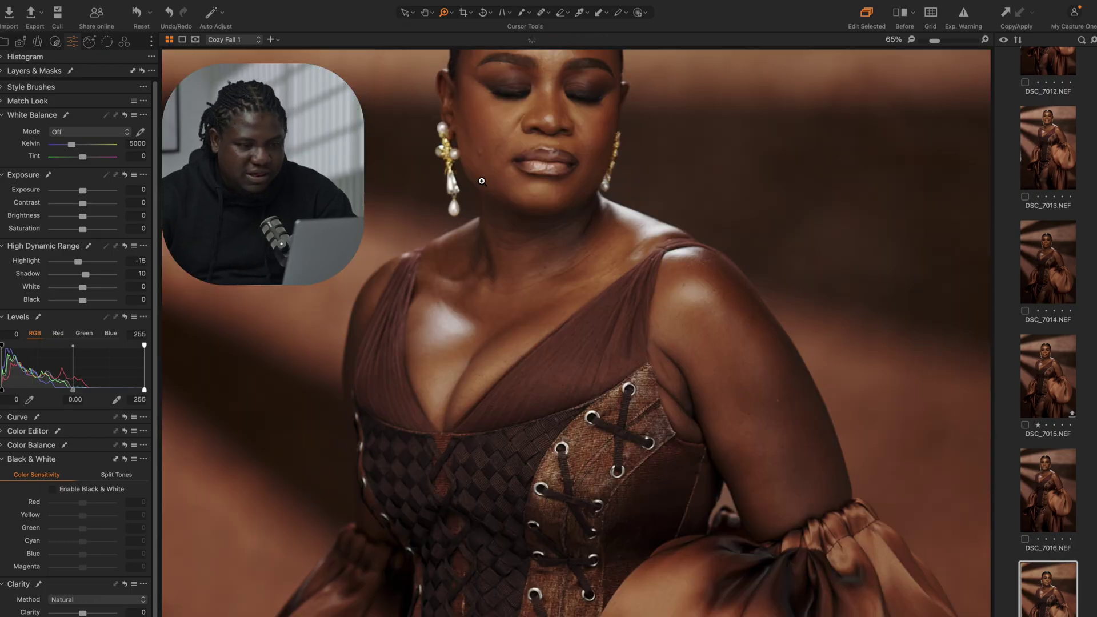
left_click(580, 326)
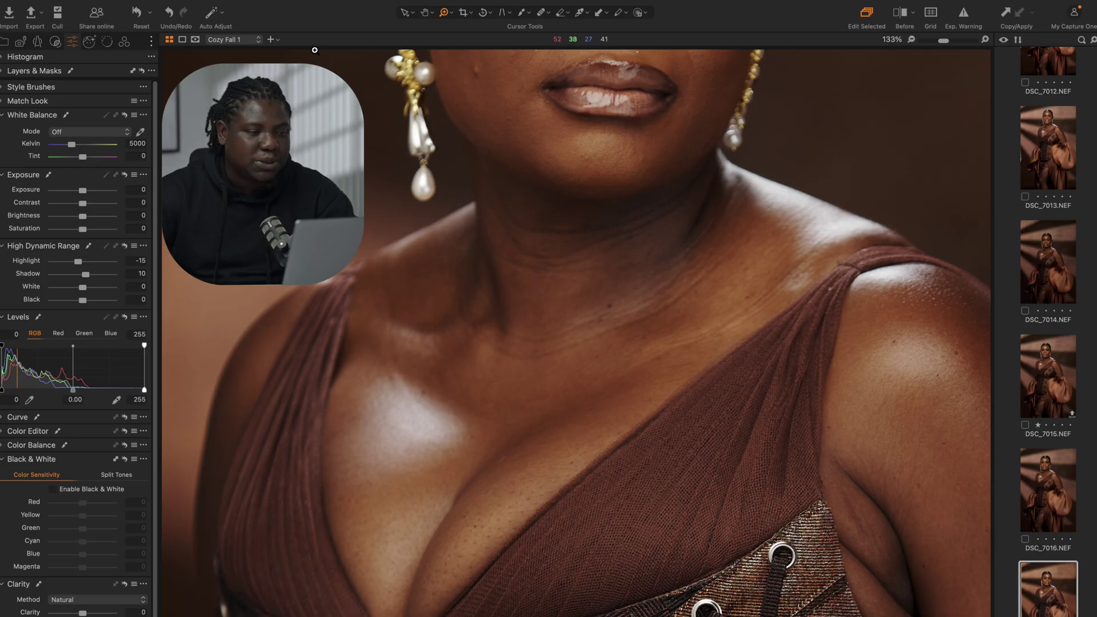
left_click(270, 40)
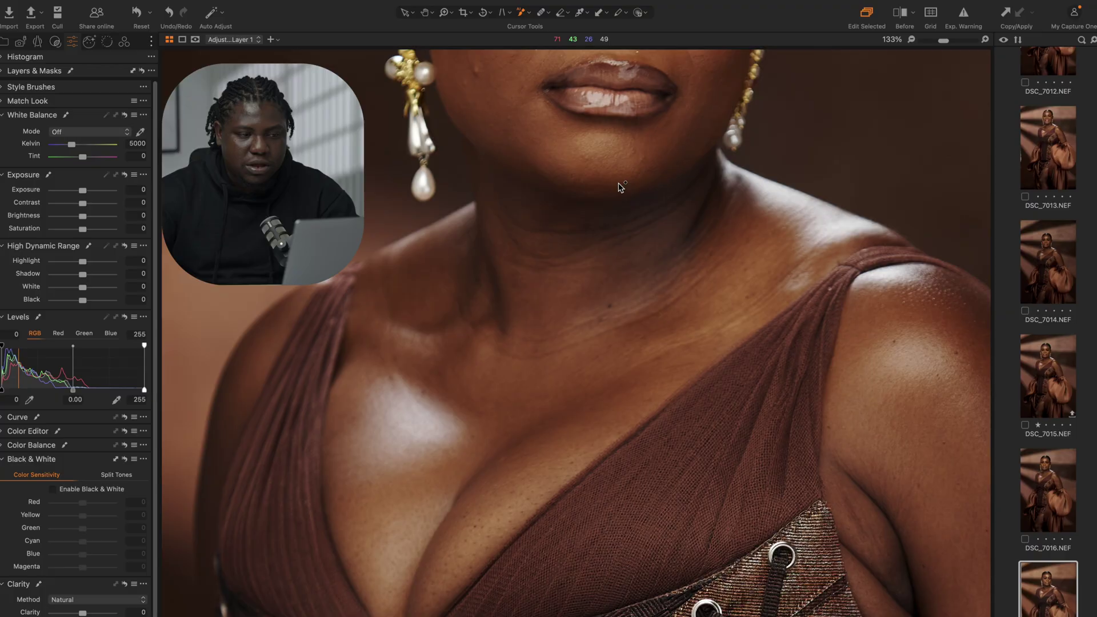
Mask the neck and chest skin on the new adjustment layer with AI Select, checking the mask overlay and hiding it.
left_click(530, 14)
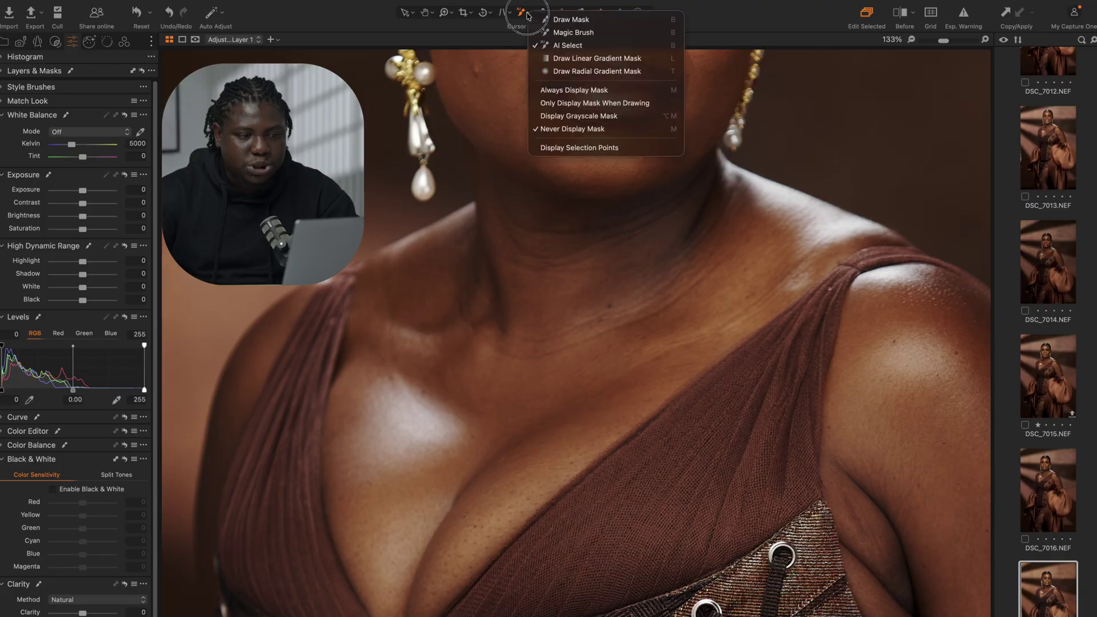
left_click(569, 46)
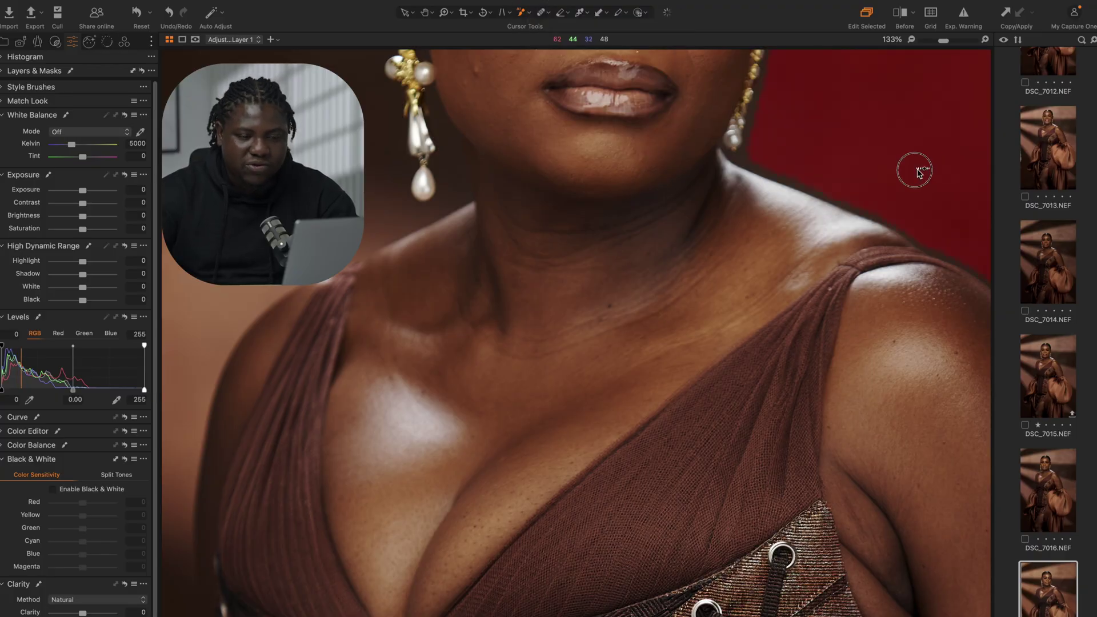
left_click_drag(928, 168, 288, 606)
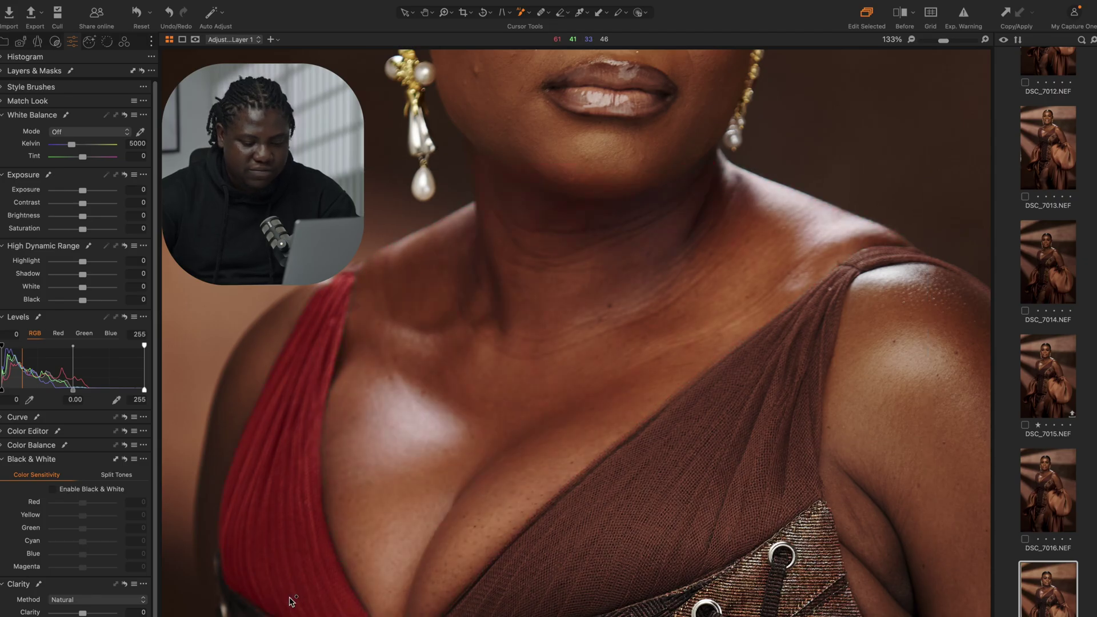
left_click(580, 235)
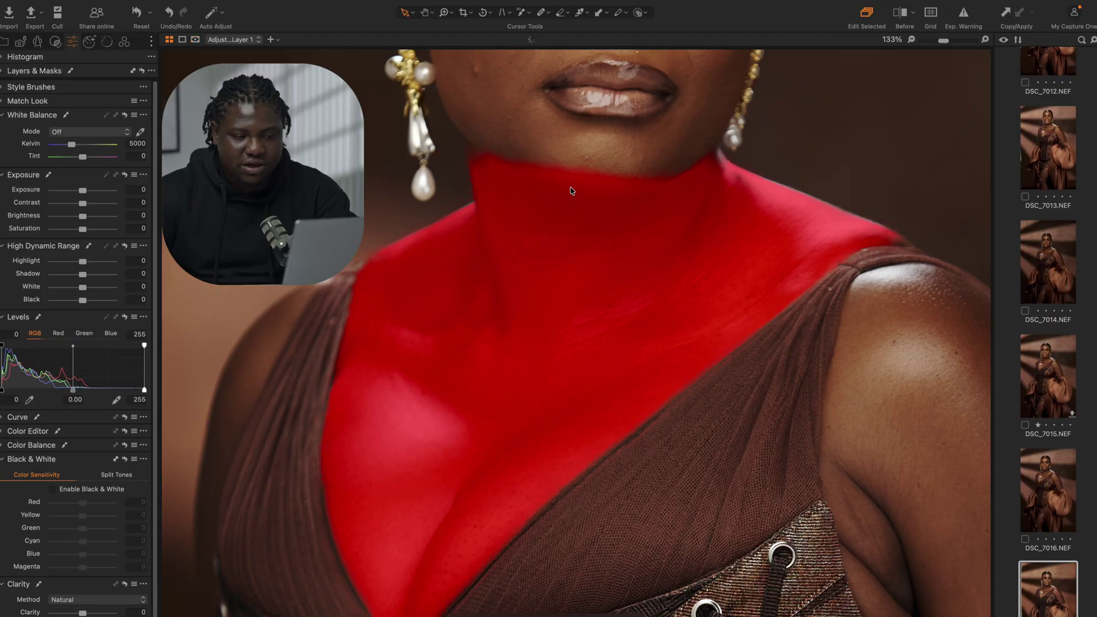
key("m")
key("m")
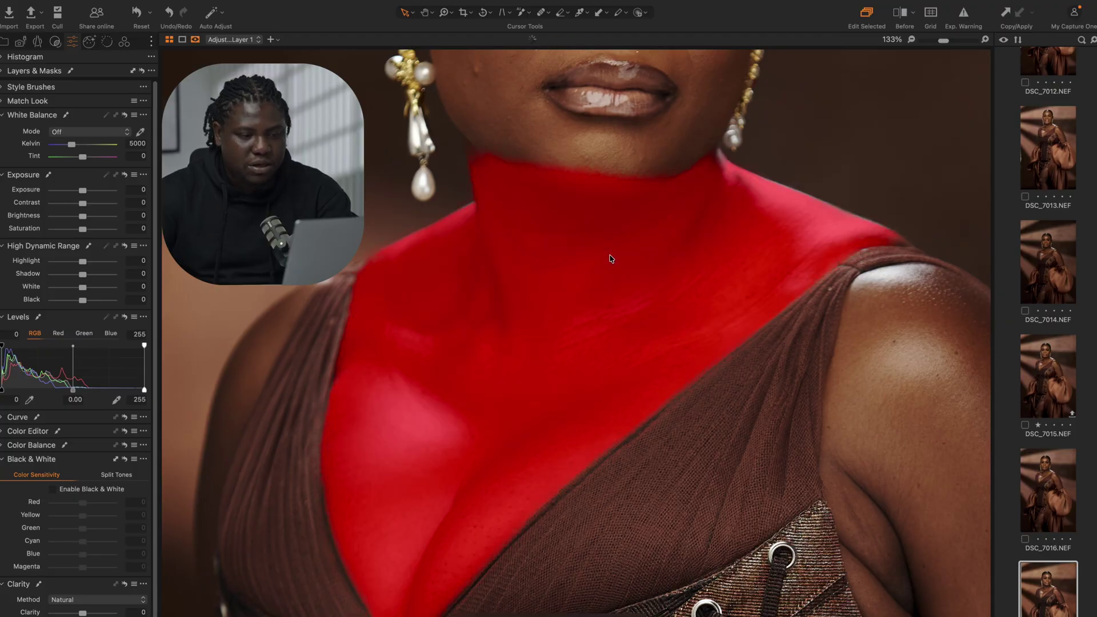
key("m")
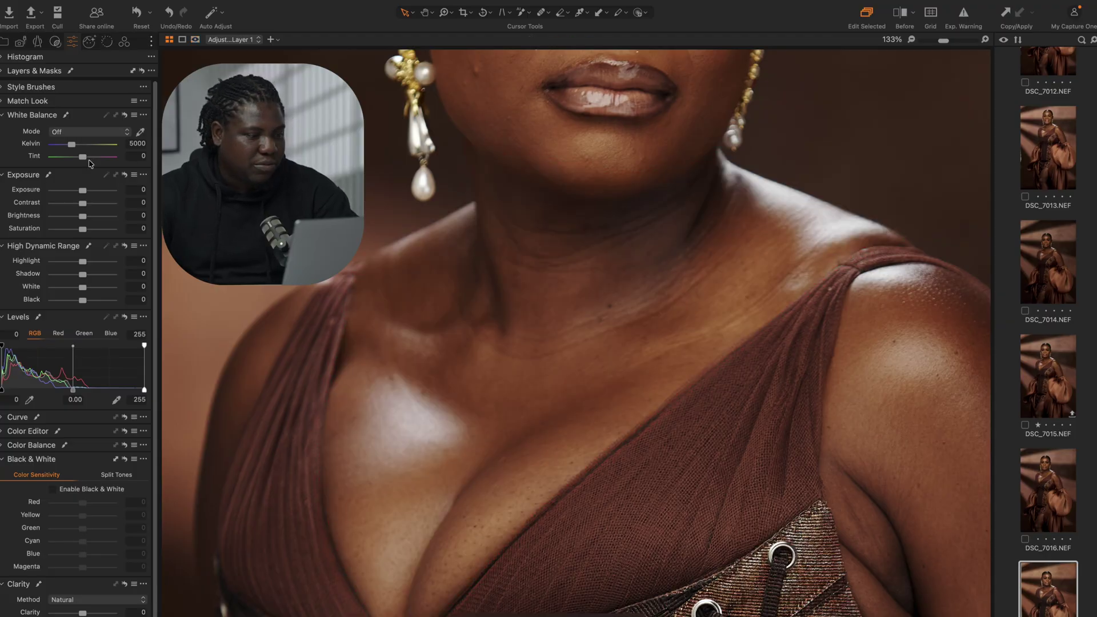
Sample the skin color around the neck and shoulder with the Color Editor's Skin Tone picker.
left_click(124, 43)
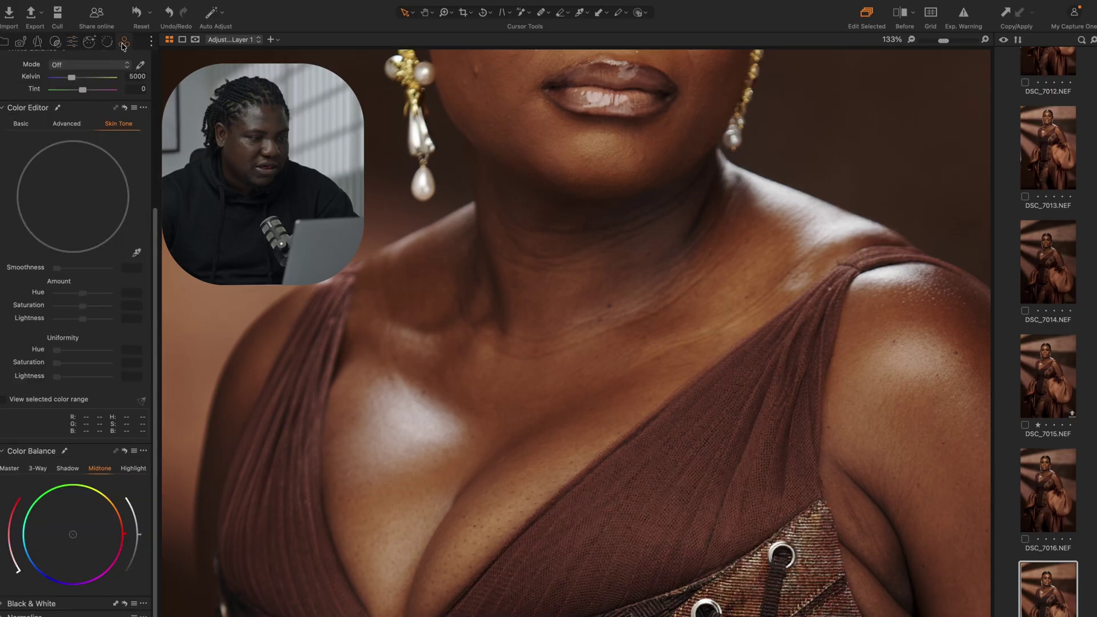
left_click(137, 252)
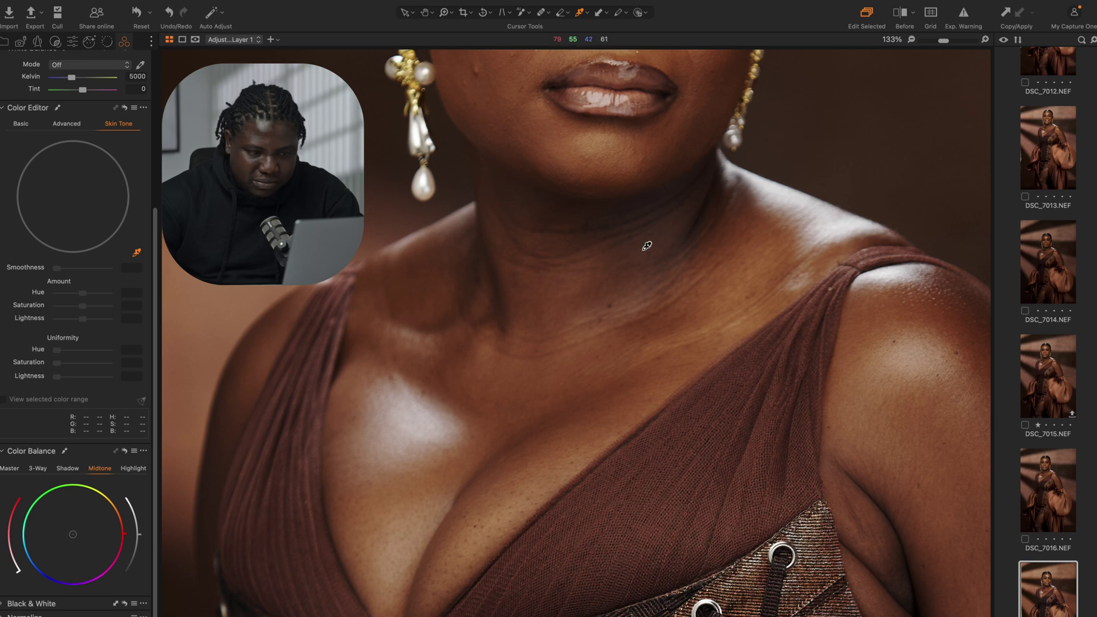
left_click(739, 257)
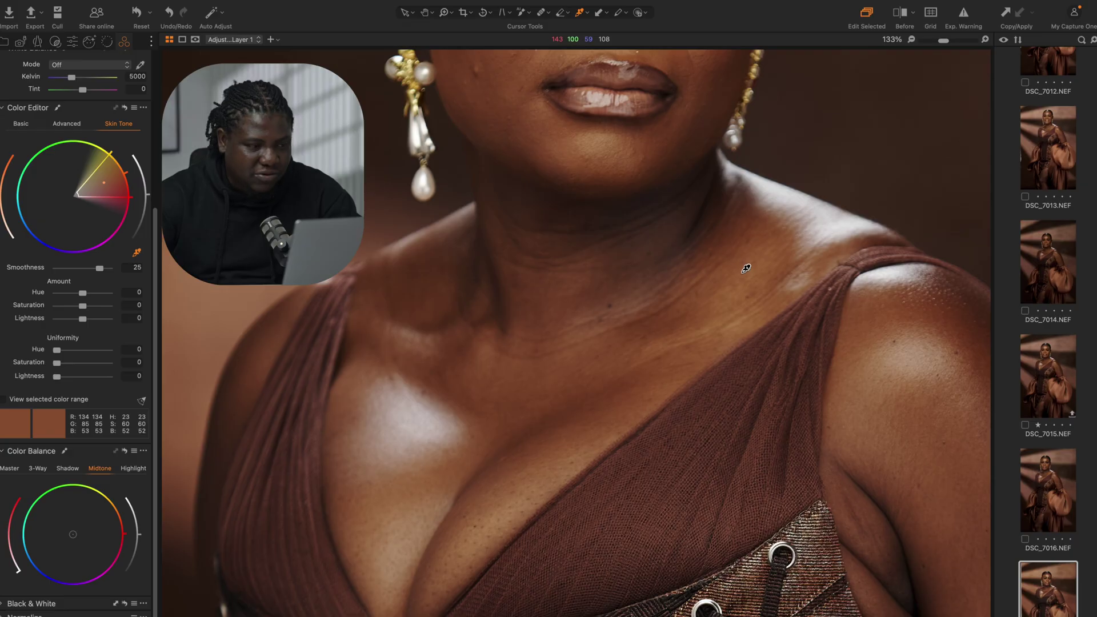
left_click(632, 252)
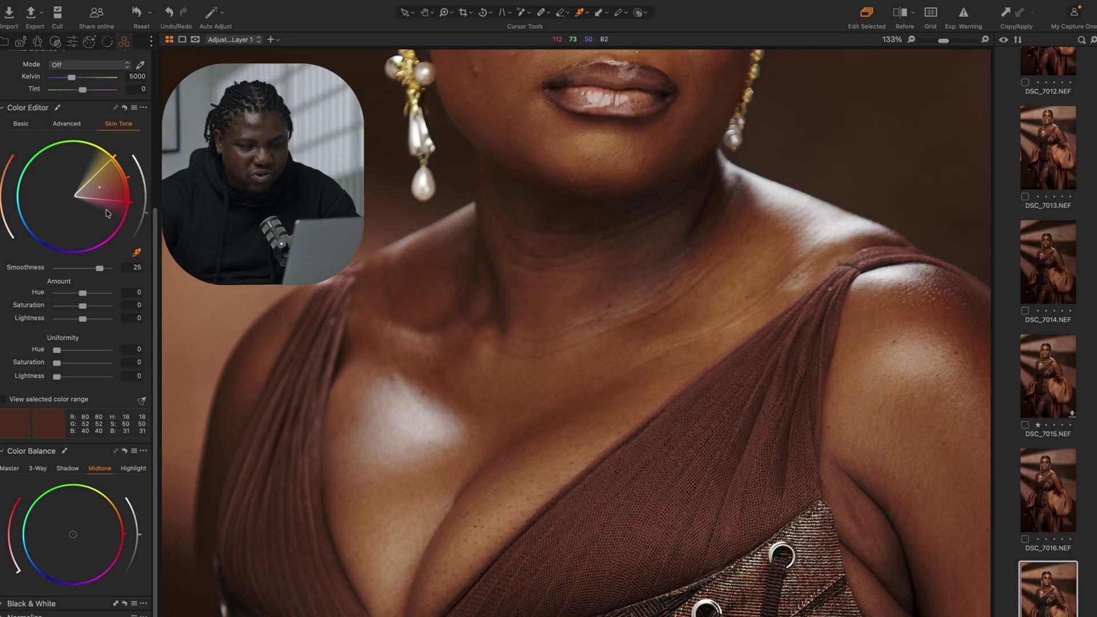
left_click(742, 274)
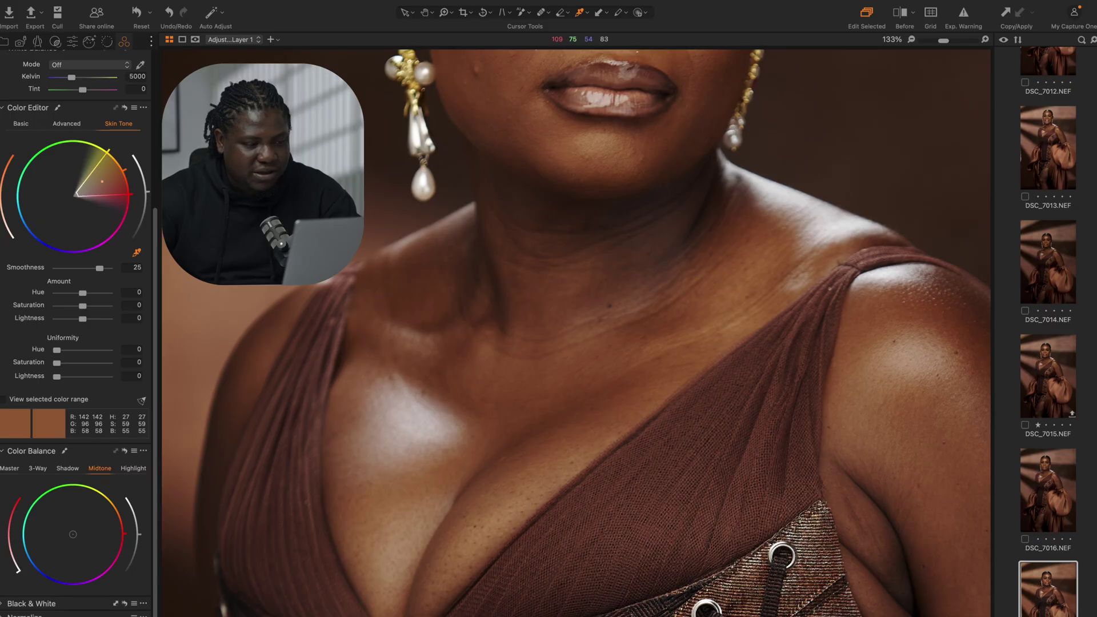
left_click(715, 284)
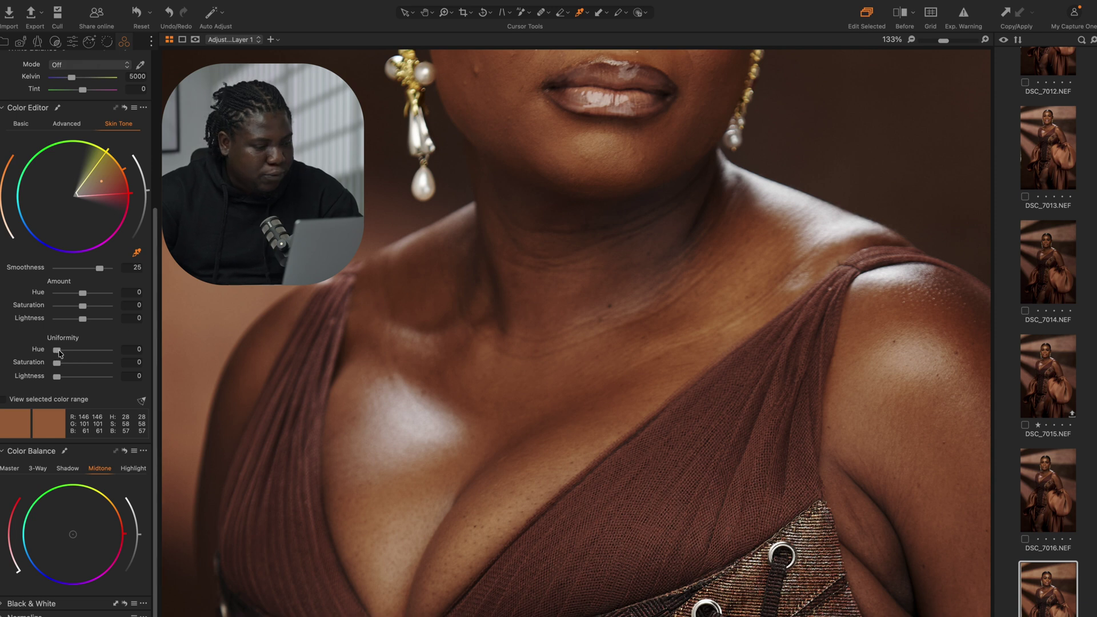
Try Skin Tone hue uniformity at 100, reset it, and do the same with saturation uniformity.
left_click_drag(58, 353, 108, 350)
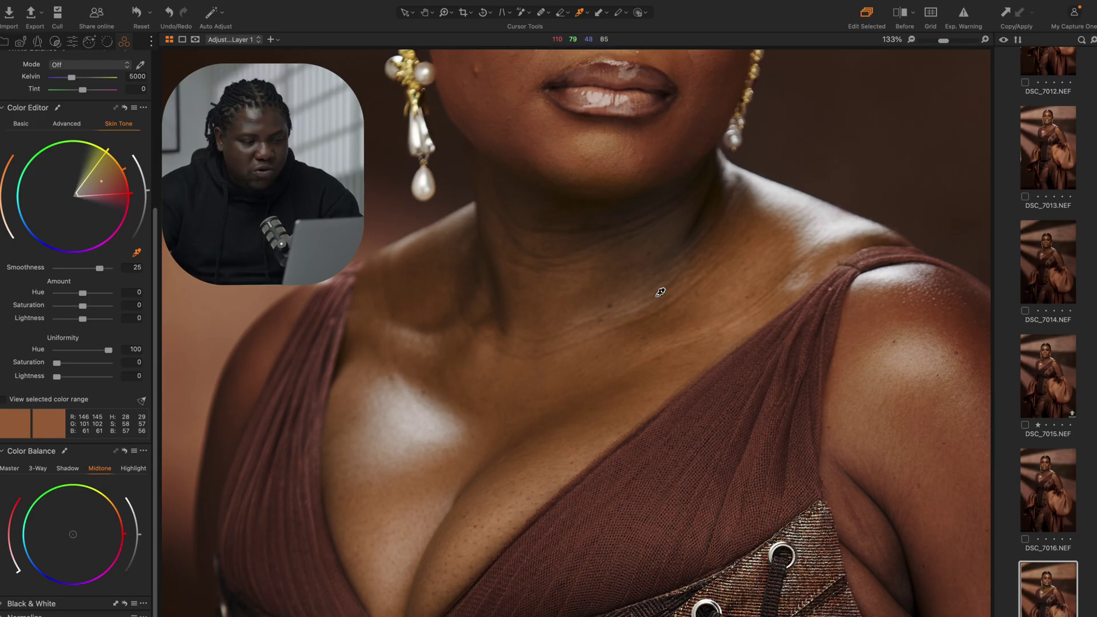
double_click(108, 350)
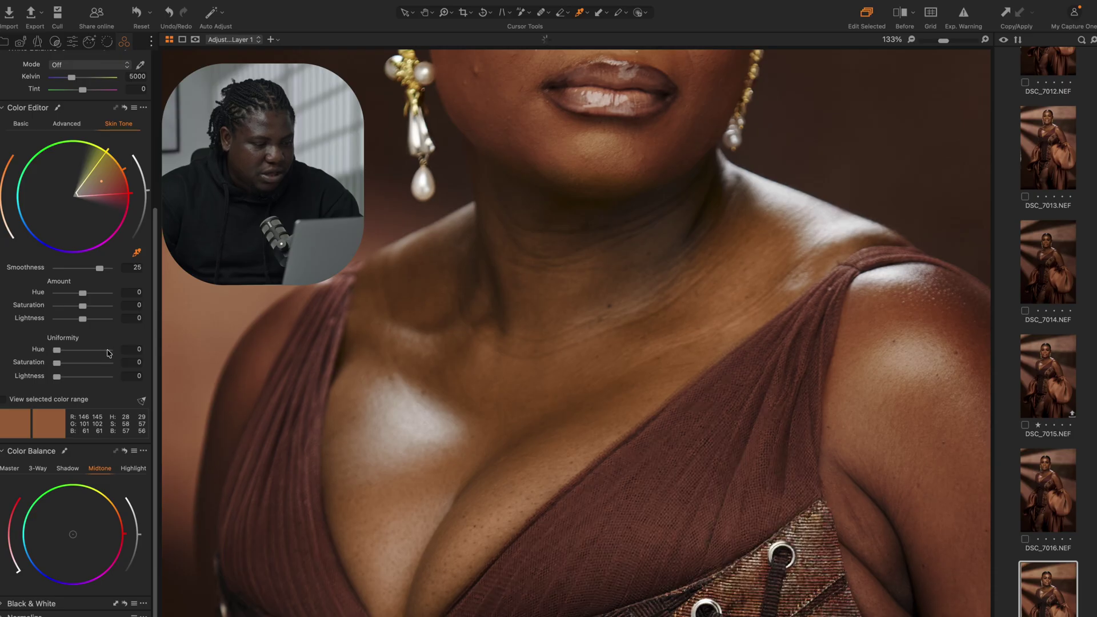
left_click_drag(57, 363, 146, 367)
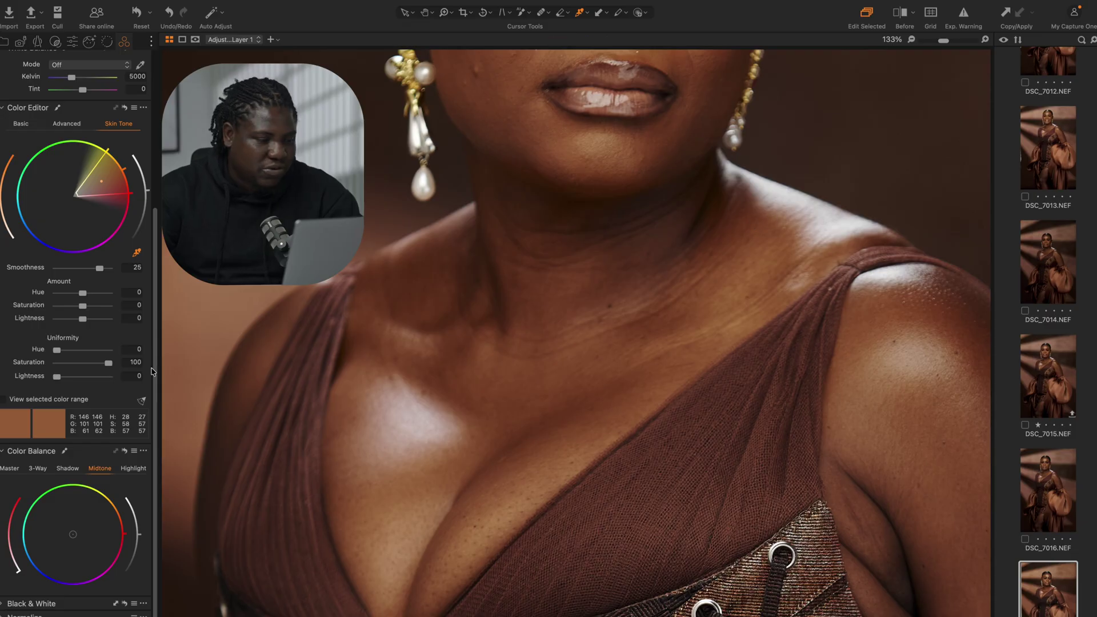
mouse_move(57, 377)
left_mouse_down()
mouse_move(121, 385)
mouse_move(57, 377)
mouse_move(57, 363)
left_mouse_up()
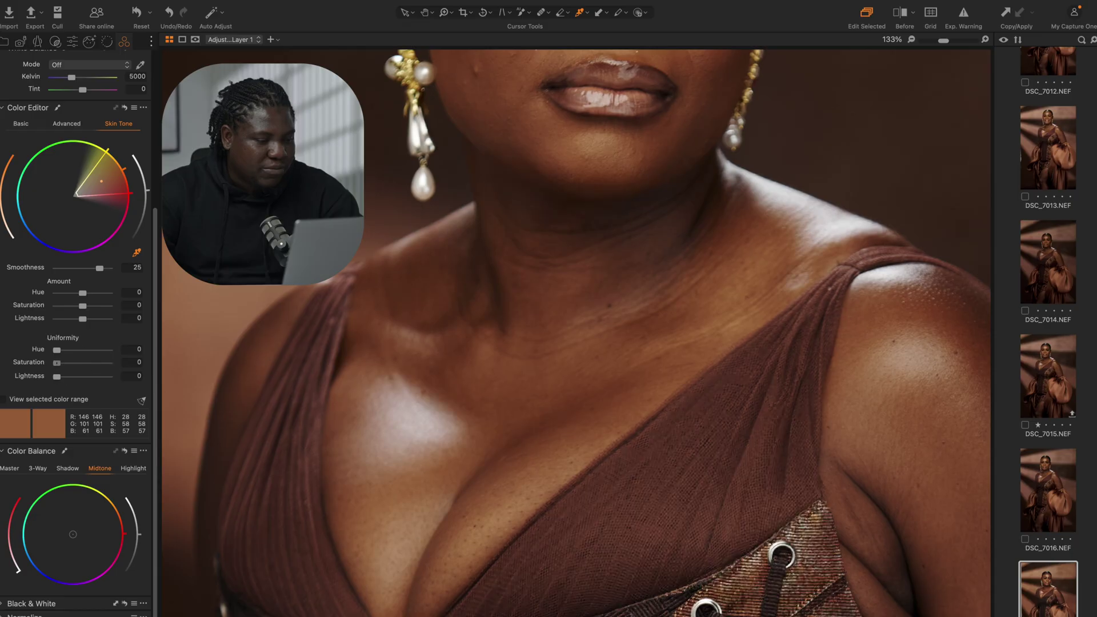
Resample the lit shoulder skin and set the Skin Tone uniformity to hue 64.2 and saturation 100.
left_click(738, 258)
left_click_drag(56, 349, 130, 377)
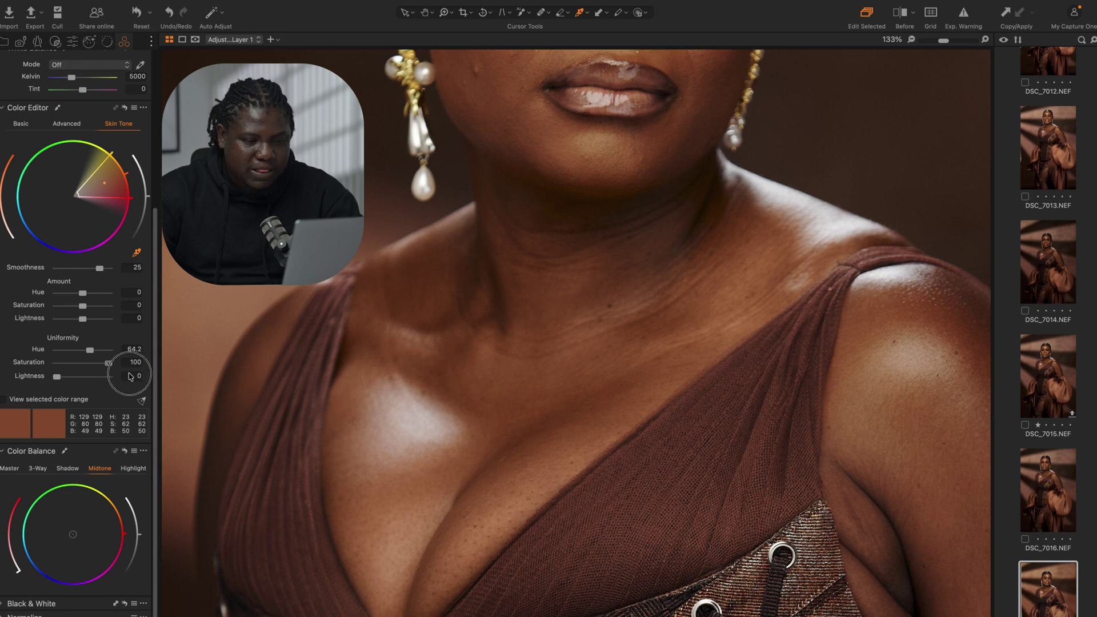
Compare the neck and chest skin with Adjustment Layer 1 off and on, at close range and in the full portrait.
left_click(73, 44)
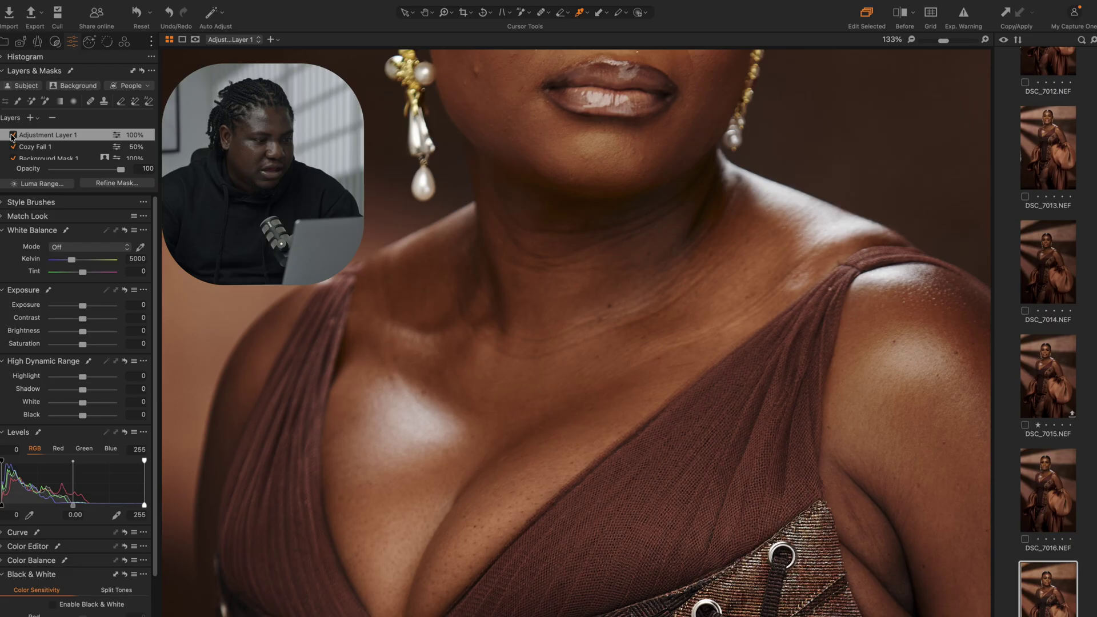
left_click(13, 136)
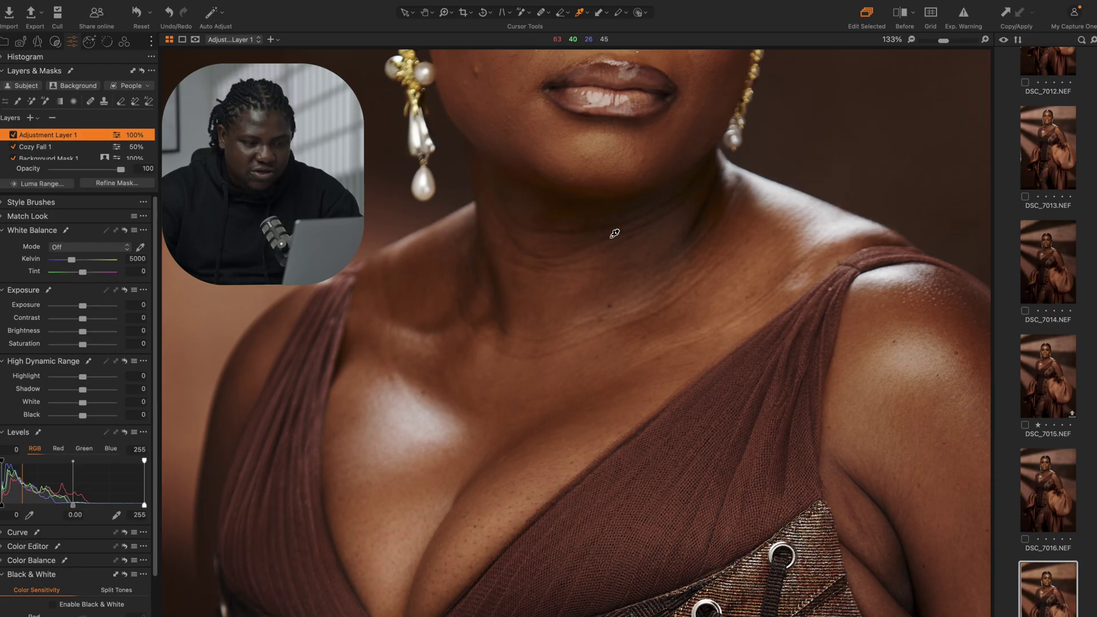
key("z")
left_click(539, 157)
key("super+0")
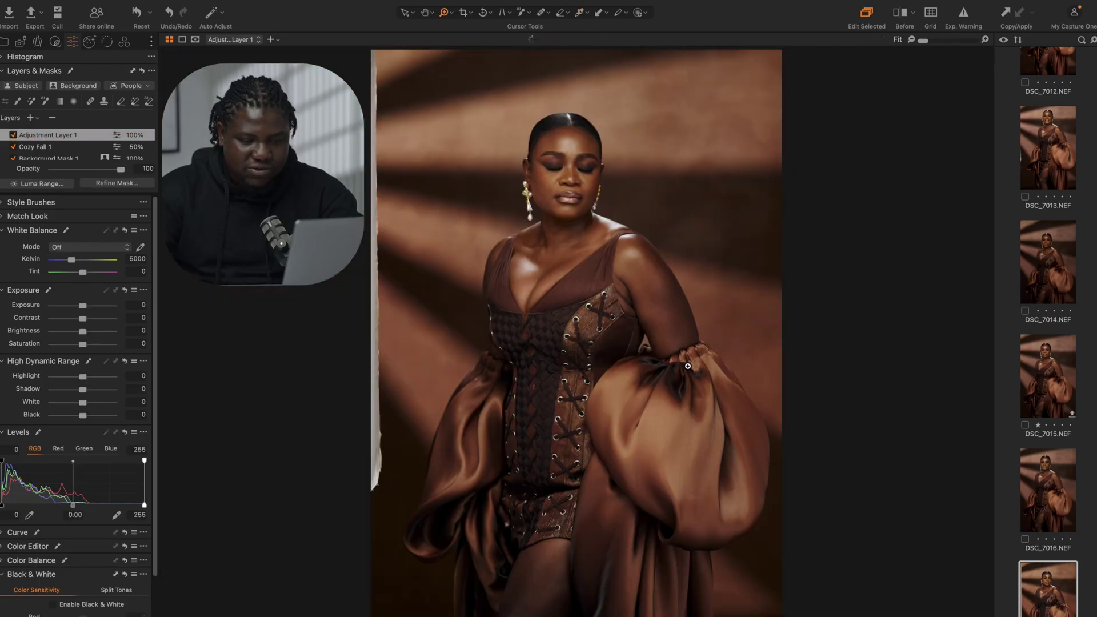
left_click(521, 150)
left_click(646, 522)
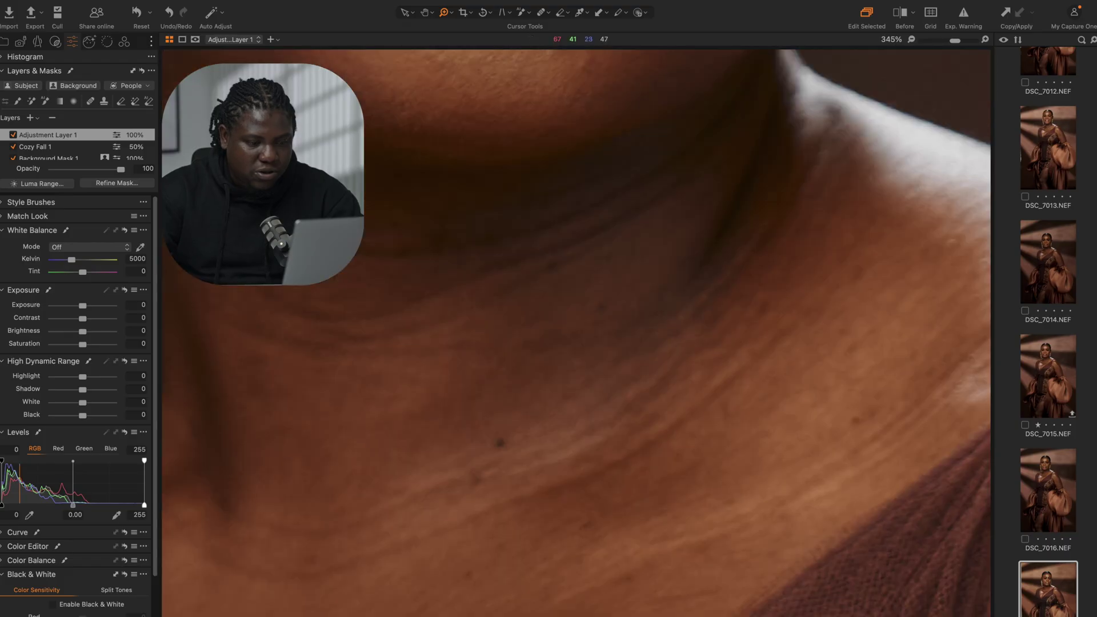
left_click(14, 135)
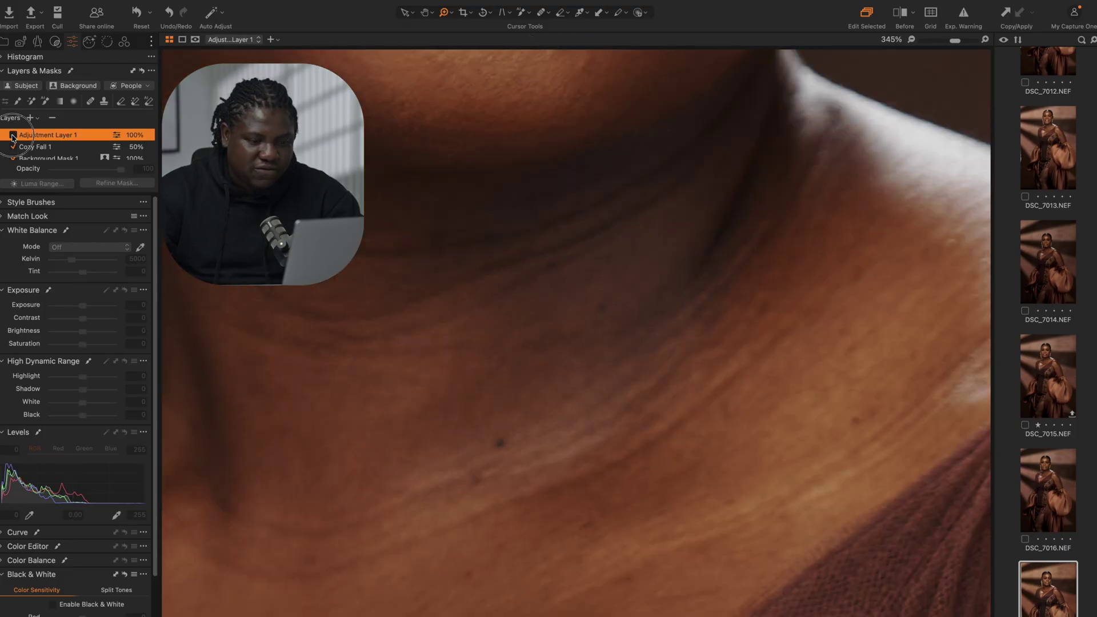
left_click(13, 136)
left_click(624, 246)
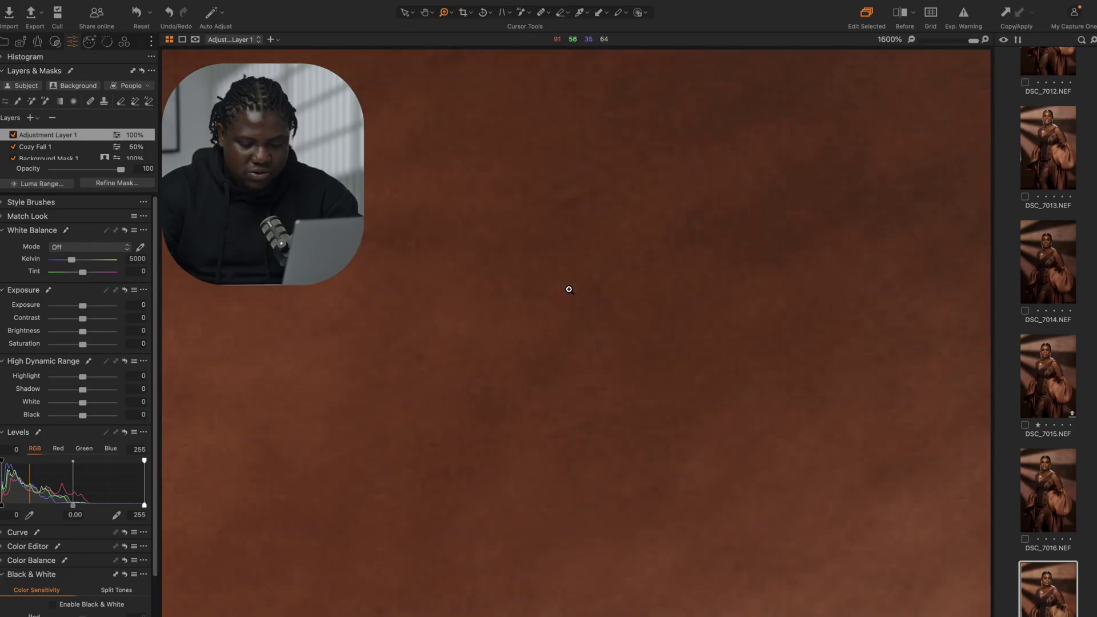
scroll(569, 290, "down", 10)
scroll(439, 199, "up", 5)
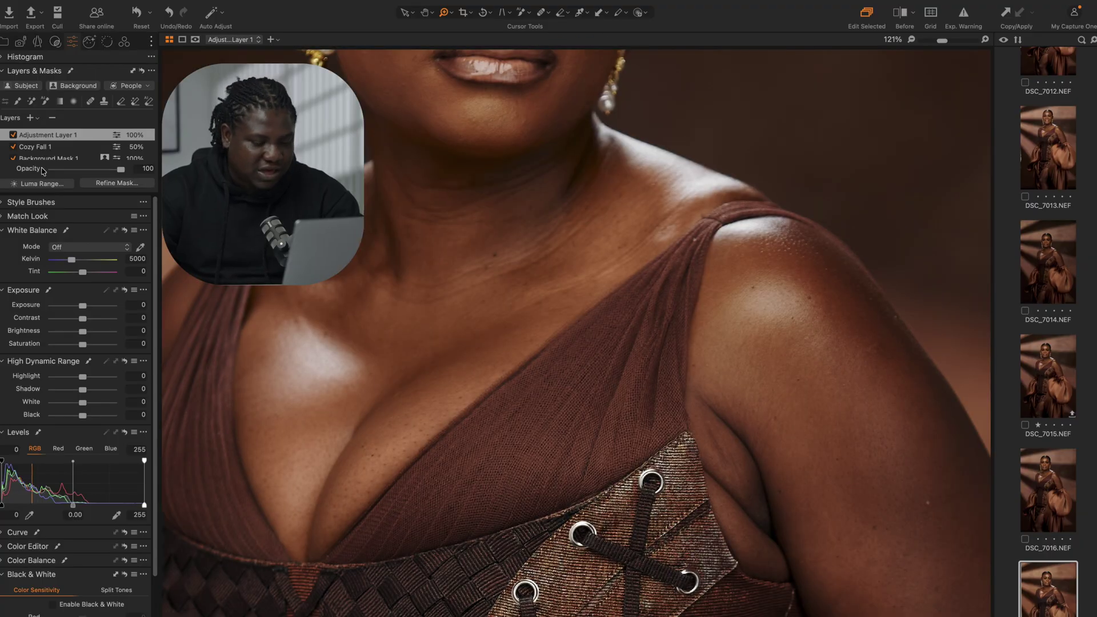
key("super+0")
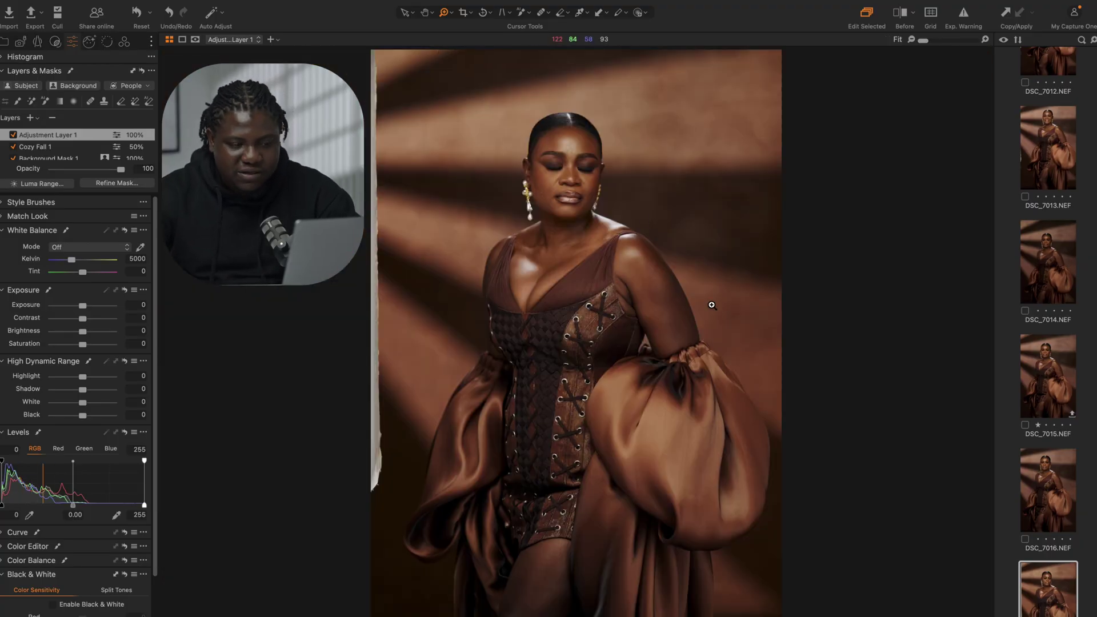
Add a second adjustment layer and mask the bare upper arm on the picture's right with AI Select, checking its overlay.
left_click(31, 117)
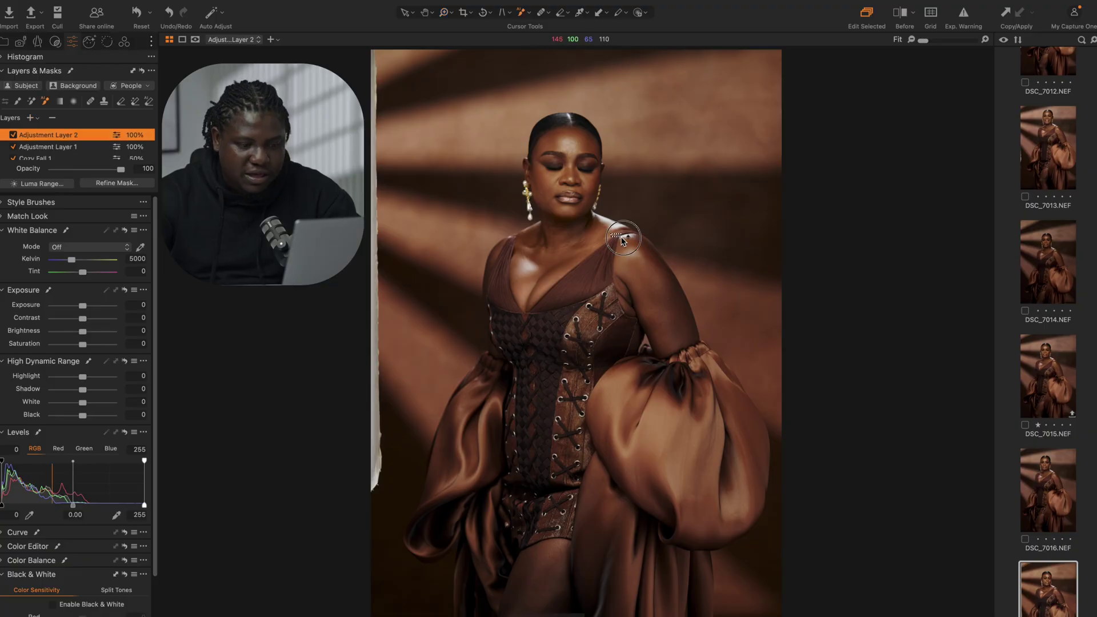
left_click_drag(611, 234, 714, 358)
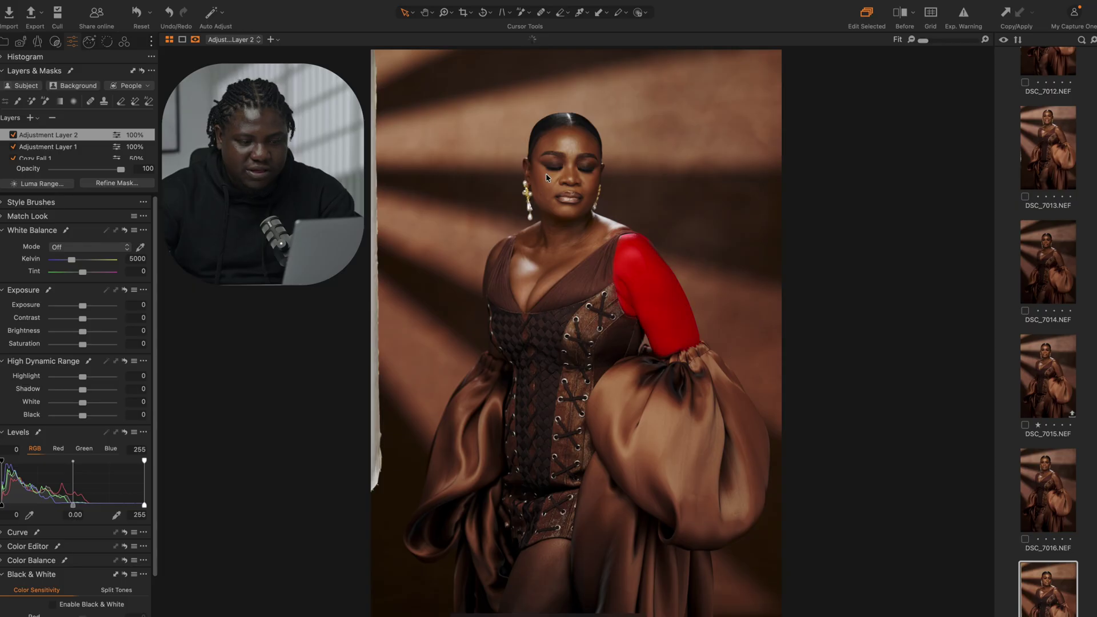
key("m")
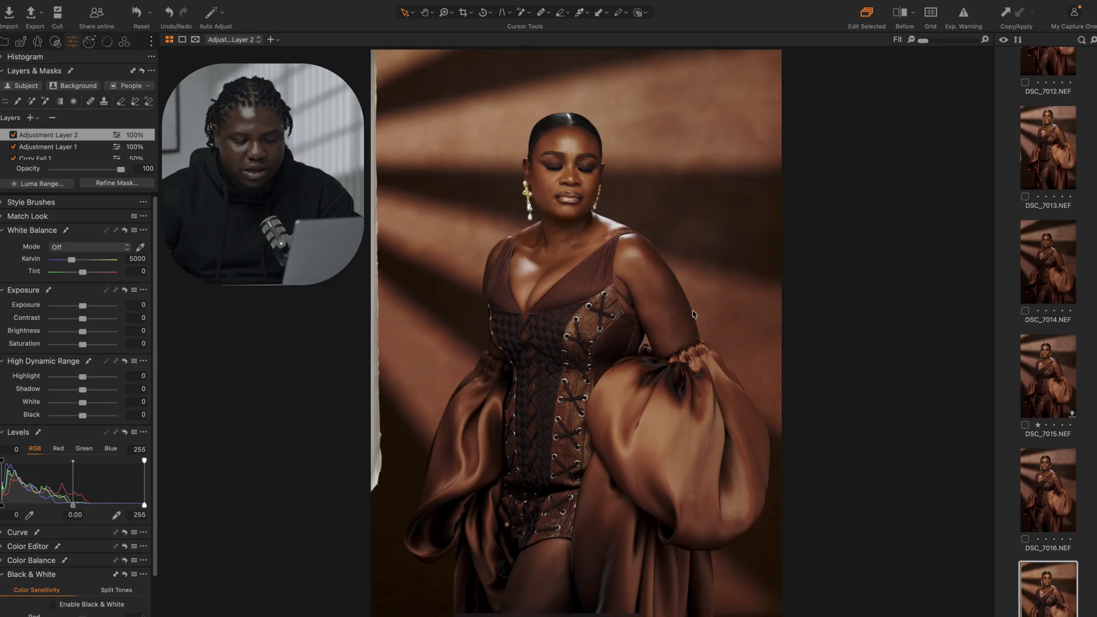
key("m")
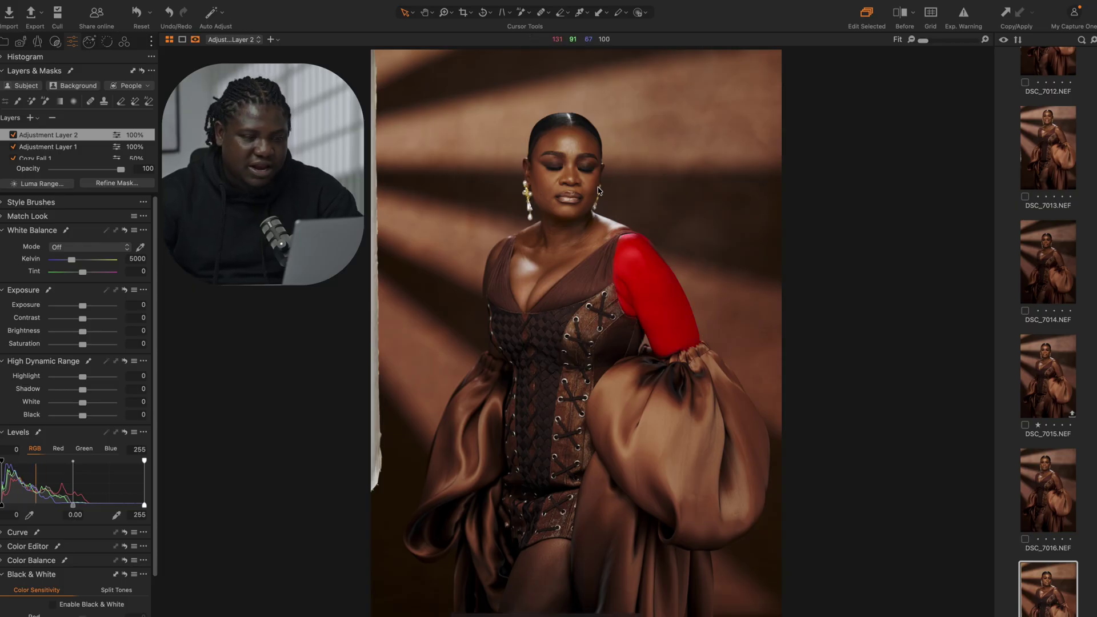
Set the mask eraser to size 429 and opacity 31 to refine the arm mask near the shoulder.
left_click(561, 12)
left_click(594, 33)
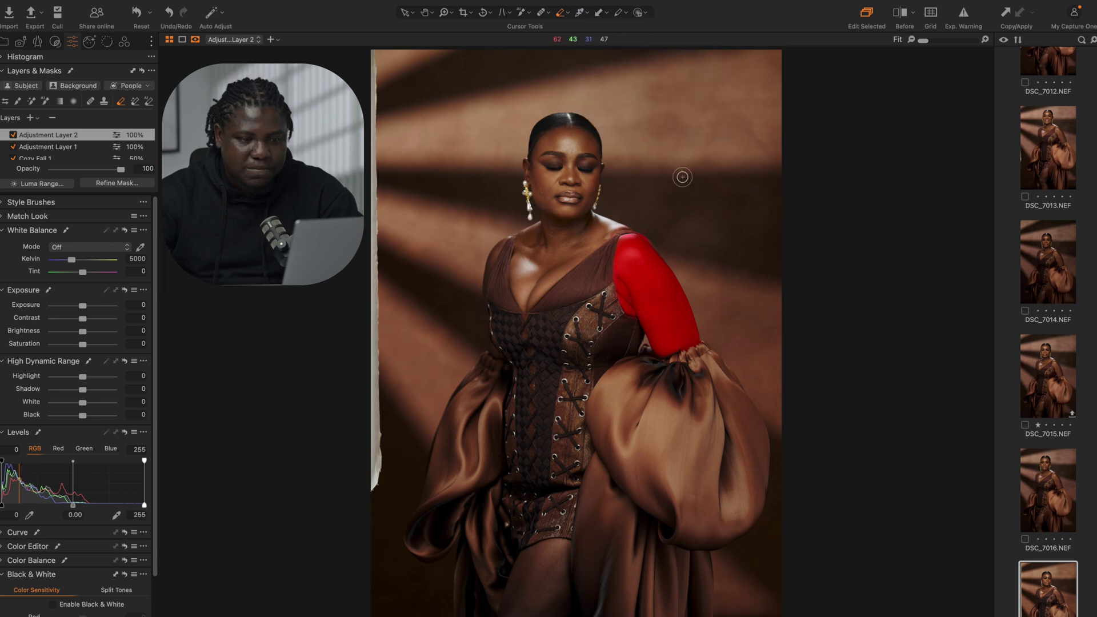
right_click(698, 169)
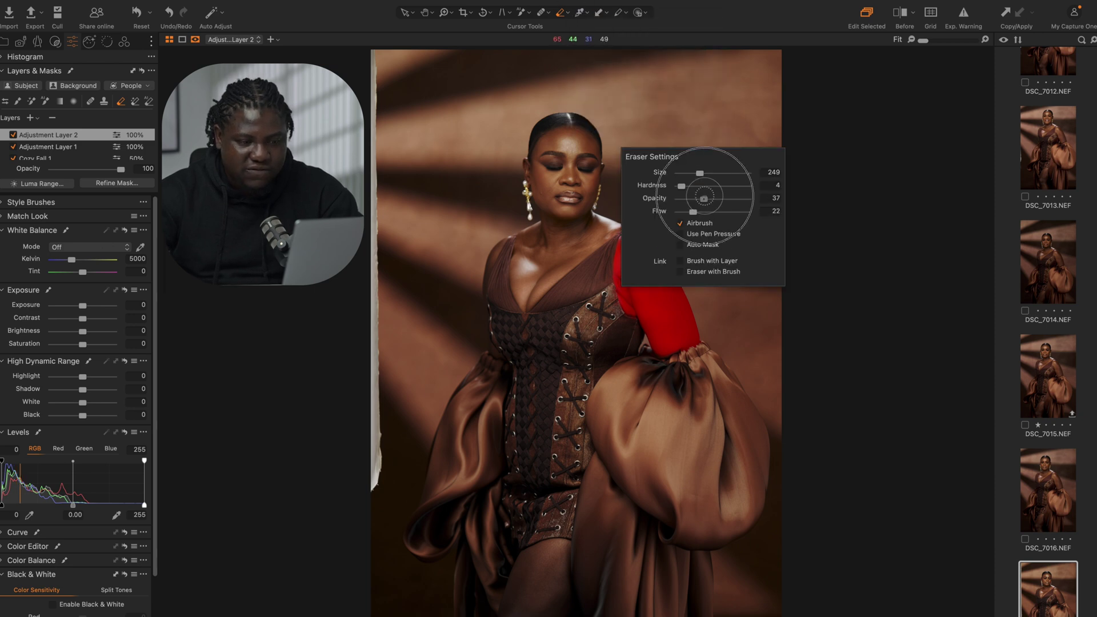
mouse_move(699, 172)
left_mouse_down()
mouse_move(715, 173)
mouse_move(699, 198)
left_mouse_up()
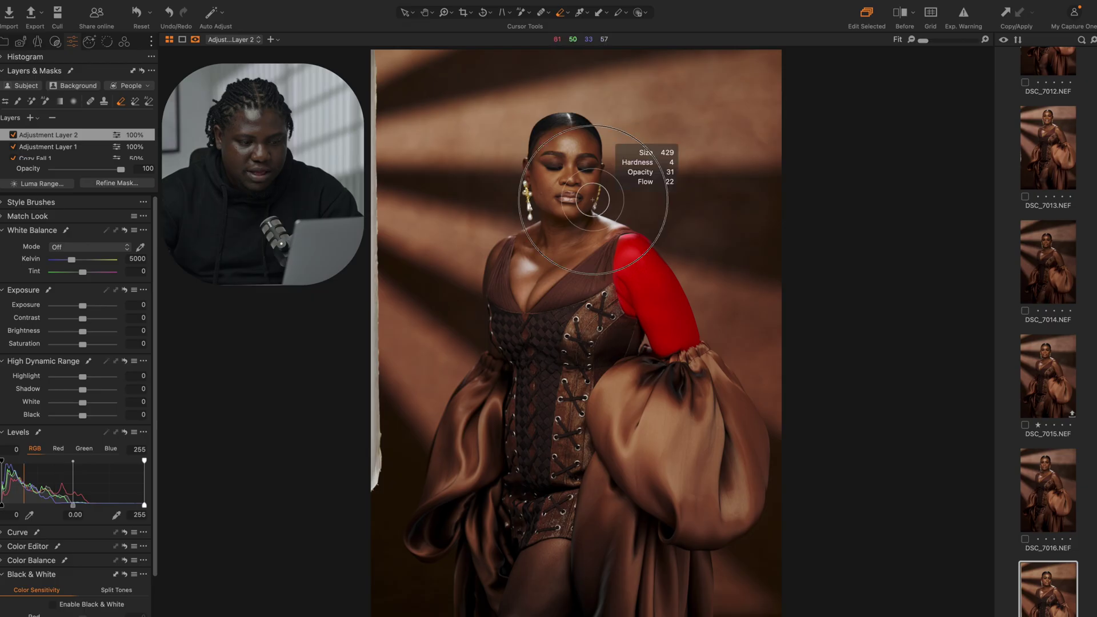
mouse_move(593, 200)
left_mouse_down()
mouse_move(641, 241)
mouse_move(599, 272)
mouse_move(599, 245)
mouse_move(644, 211)
mouse_move(618, 204)
mouse_move(590, 231)
mouse_move(639, 224)
mouse_move(628, 265)
mouse_move(538, 295)
mouse_move(560, 231)
mouse_move(615, 268)
mouse_move(633, 238)
mouse_move(600, 263)
mouse_move(600, 205)
mouse_move(616, 210)
mouse_move(622, 310)
mouse_move(602, 281)
mouse_move(695, 211)
left_mouse_up()
scroll(563, 196, "up", 8)
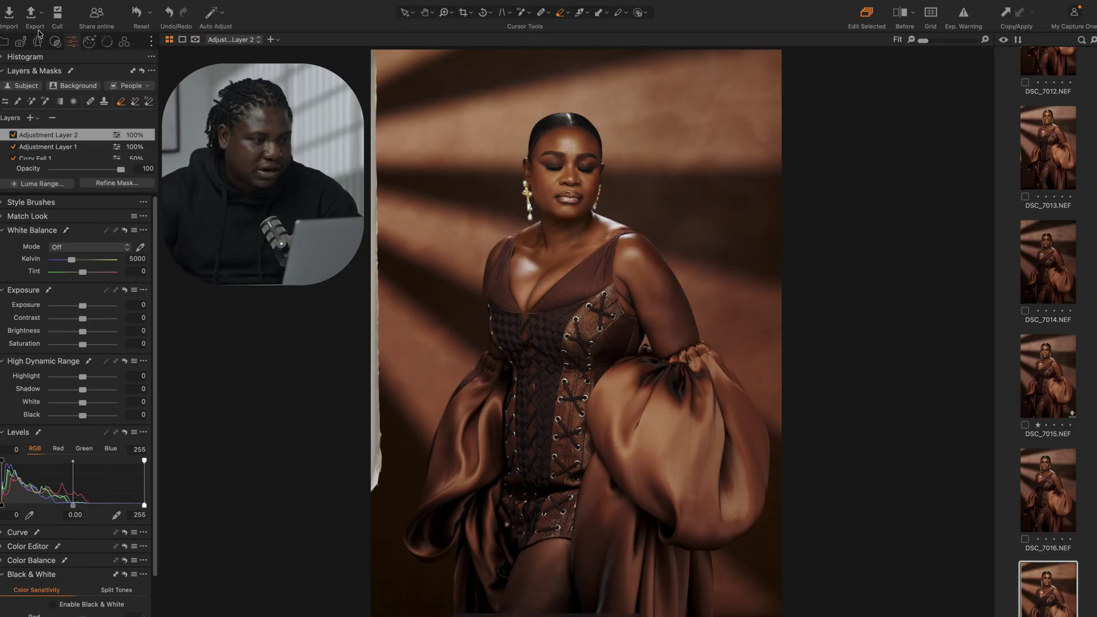
Lower the RGB Levels white input point of the arm layer to 186.
left_click_drag(144, 506, 101, 497)
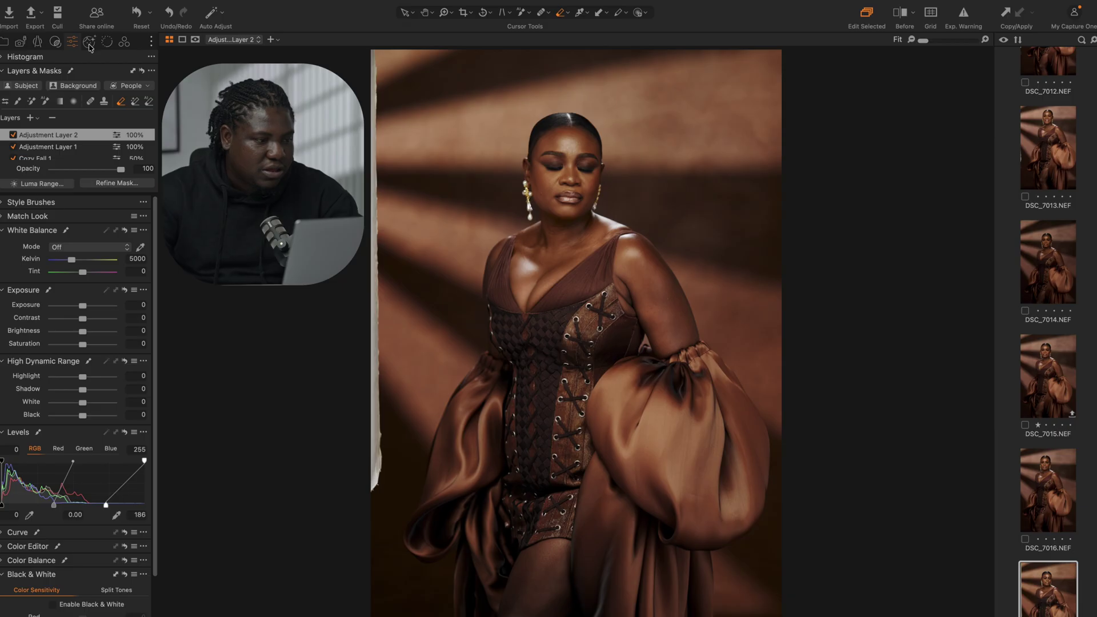
Sample the shoulder skin with the Skin Tone color editor and set the arm layer's Uniformity to Hue 52.9 and Saturation 72.
left_click(123, 43)
left_click(137, 264)
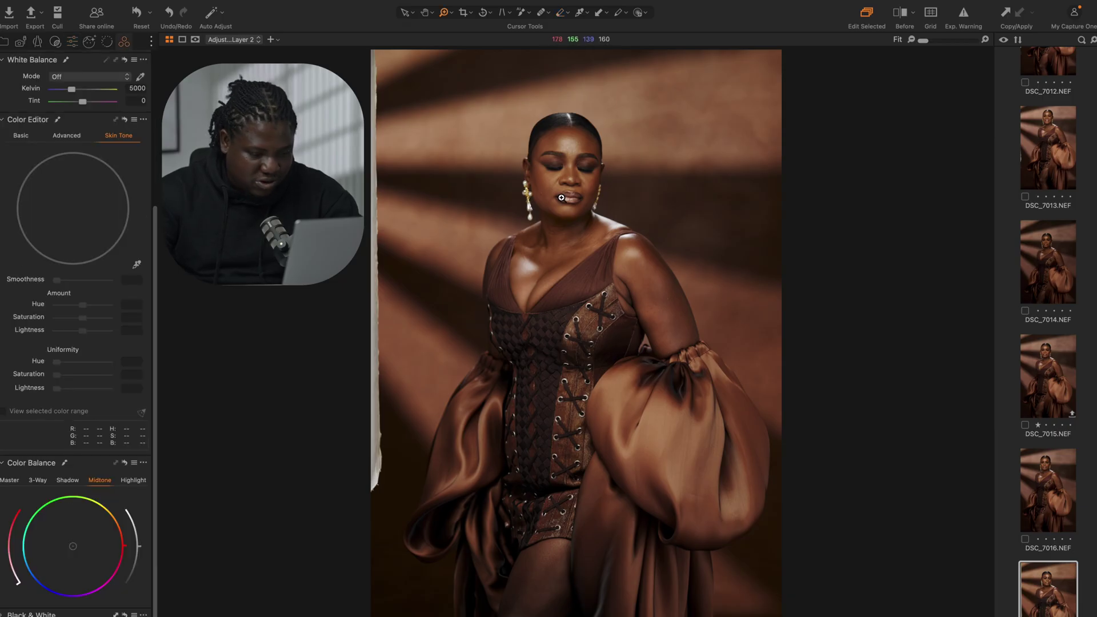
left_click(652, 349)
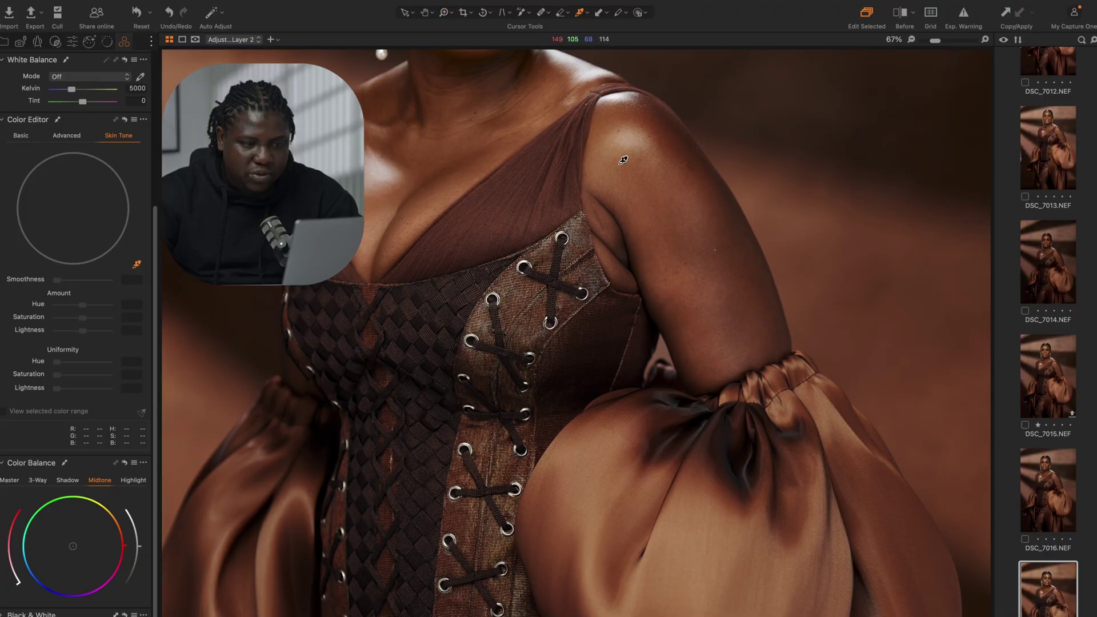
left_click(610, 133)
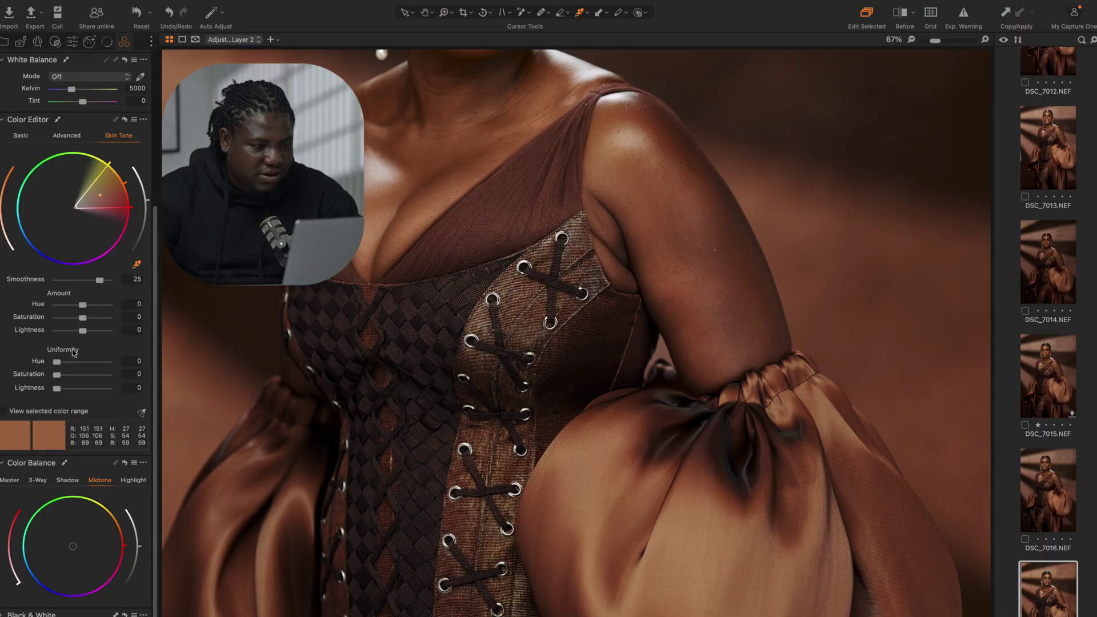
left_click_drag(56, 362, 99, 377)
key("super+0")
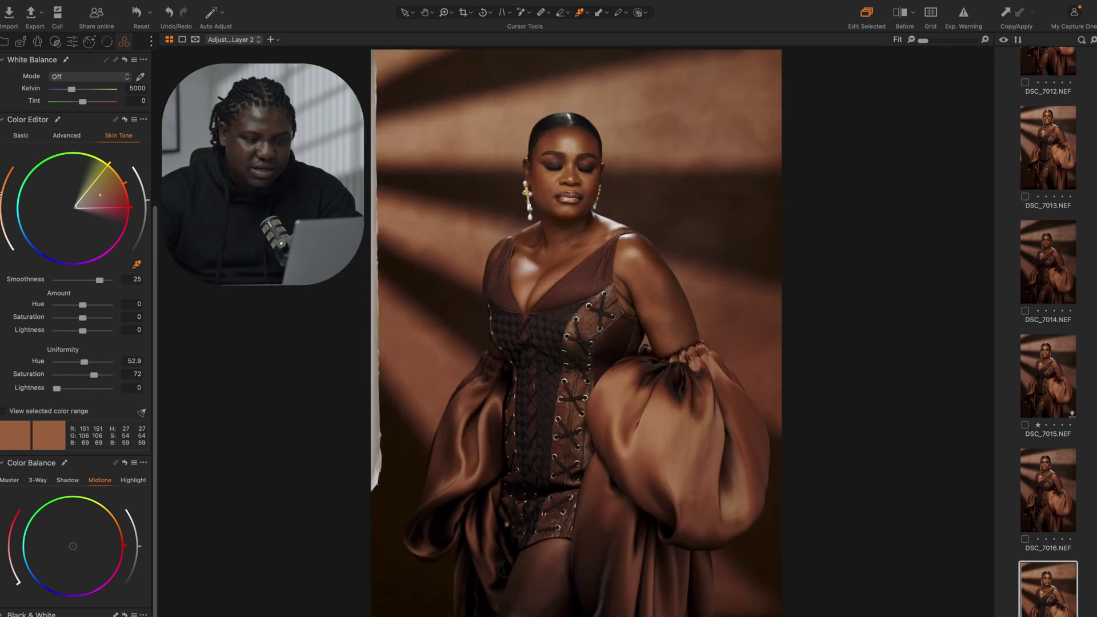
Compare the arm's skin tone in the full portrait with Adjustment Layer 2 off and on.
left_click(71, 43)
left_click(12, 135)
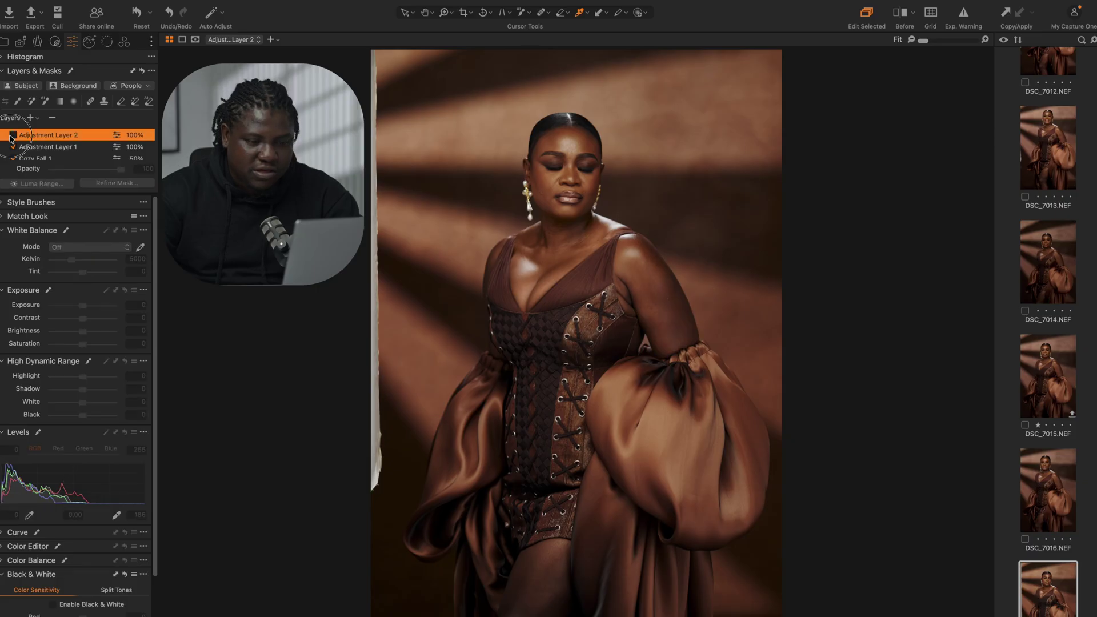
left_click(12, 135)
left_click(12, 135)
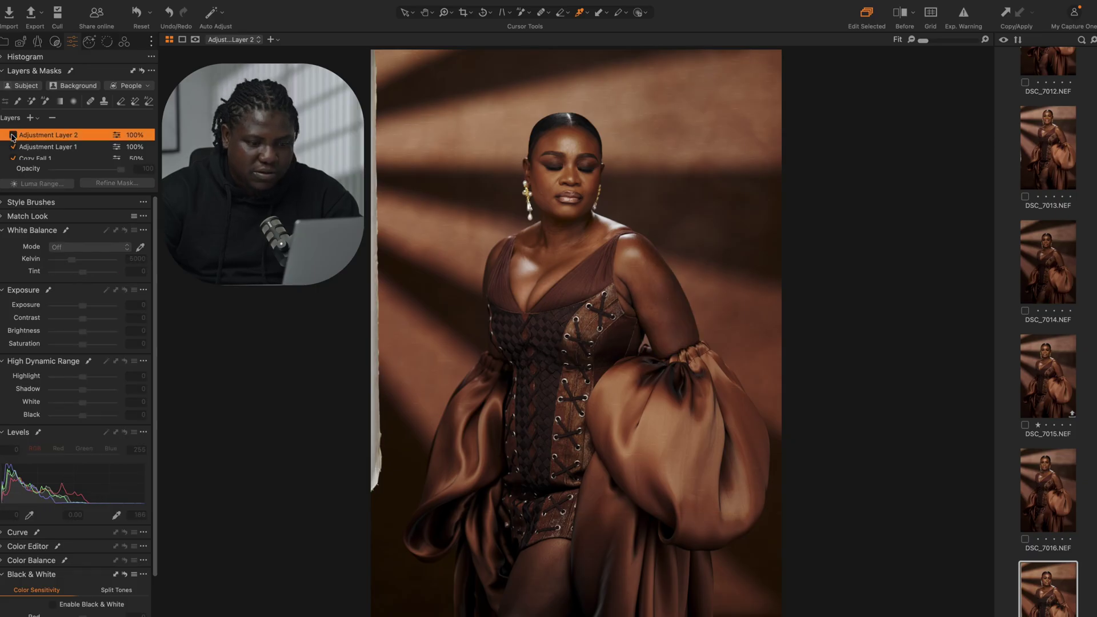
left_click(12, 136)
left_click(12, 136)
left_click(12, 136)
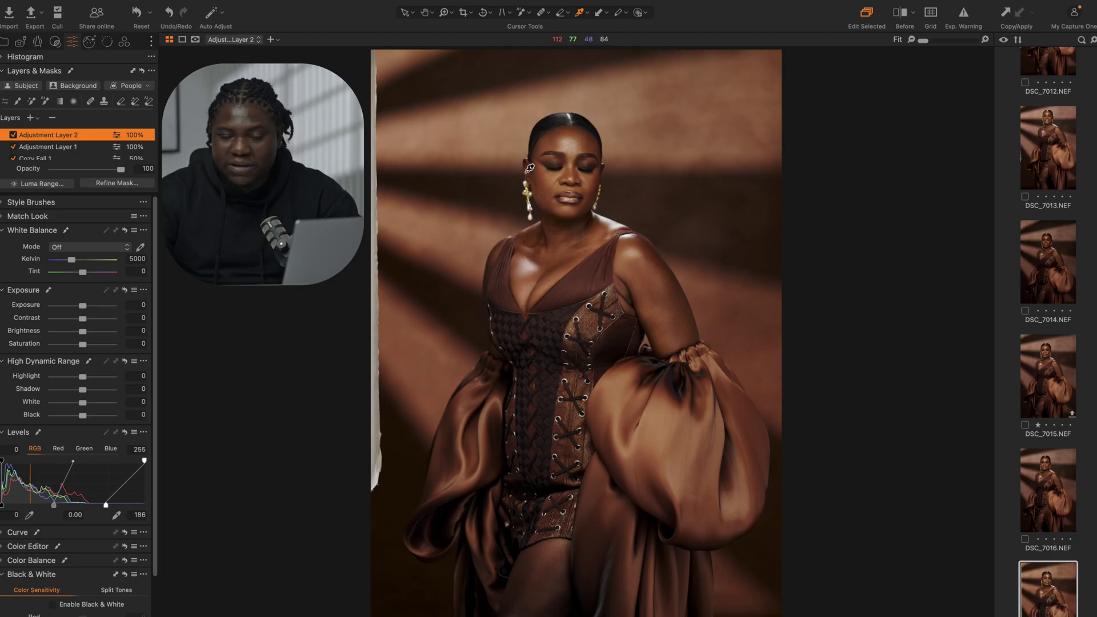
Add a third adjustment layer with a linear gradient mask fading upward from the lower dress to the face, checking its overlay.
left_click(272, 40)
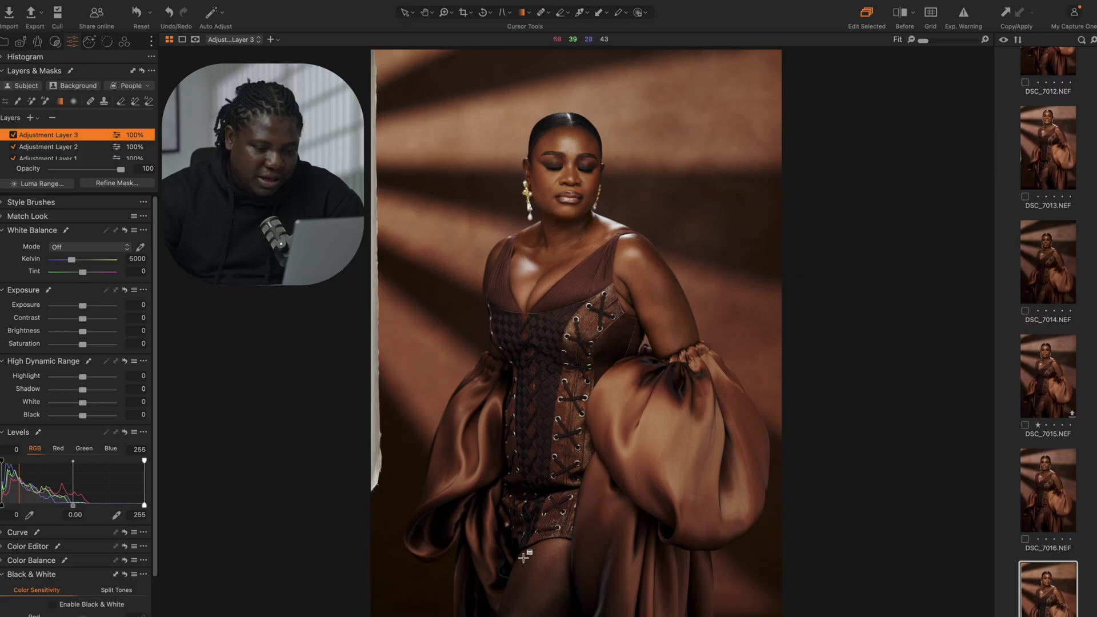
left_click_drag(538, 592, 593, 184)
key("m")
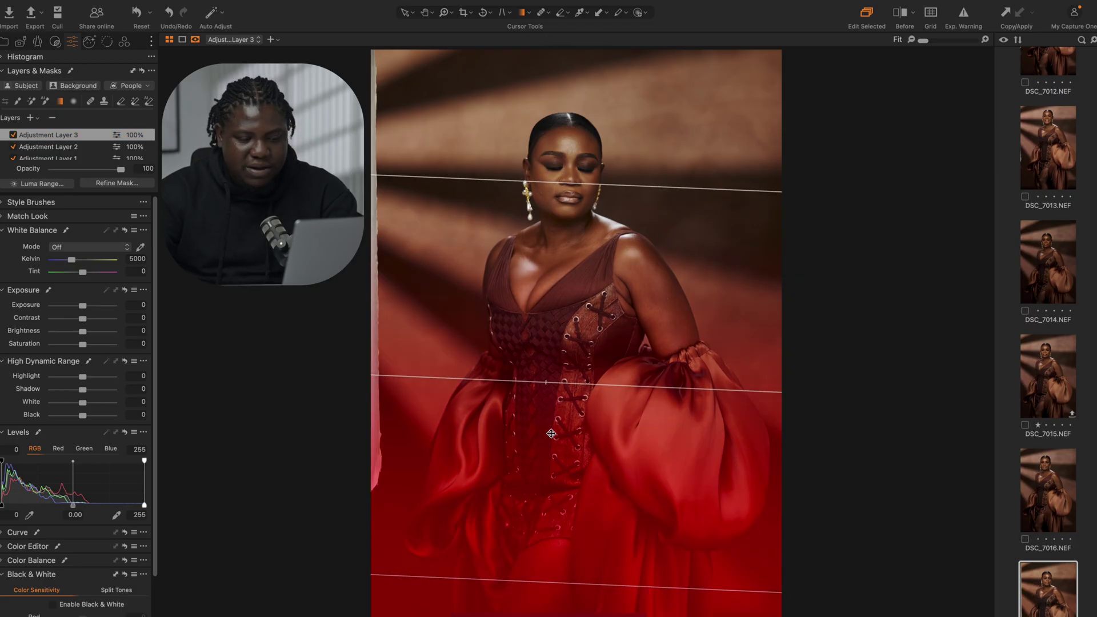
key("m")
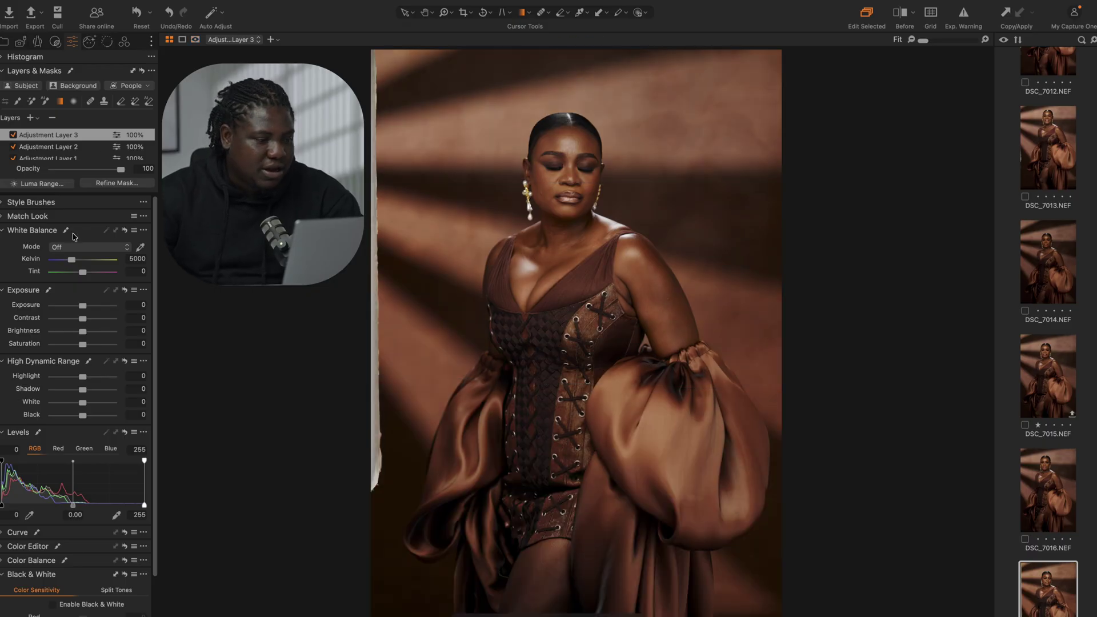
Set the gradient layer's Brightness to 10 and Saturation to 39, and check against the before view.
mouse_move(87, 335)
left_mouse_down()
mouse_move(103, 333)
mouse_move(92, 333)
left_mouse_up()
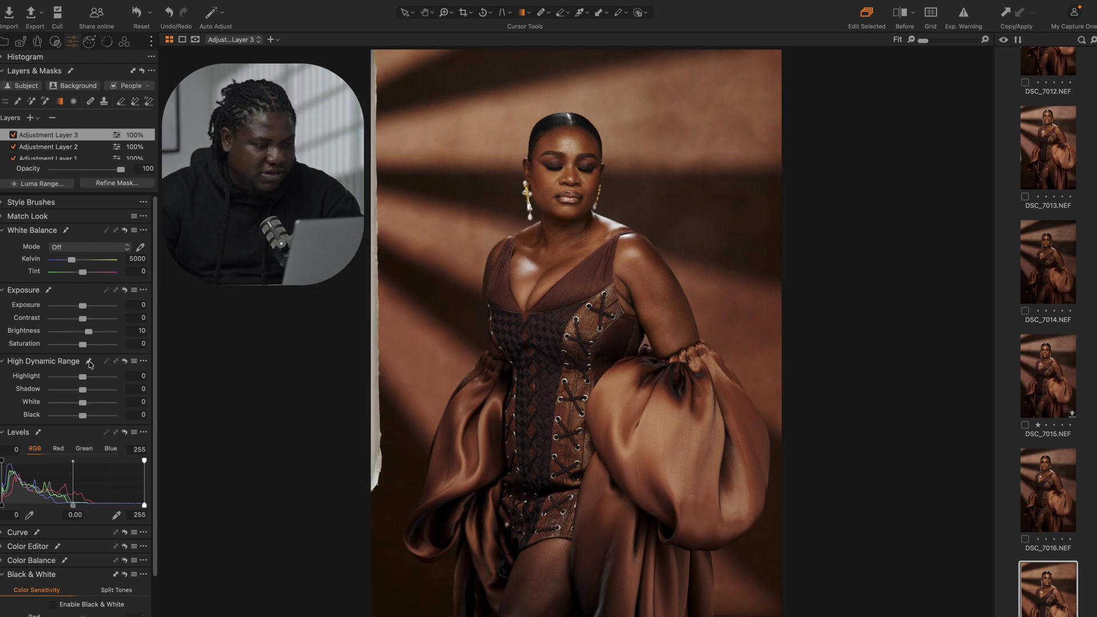
left_click_drag(87, 347, 100, 346)
key("y")
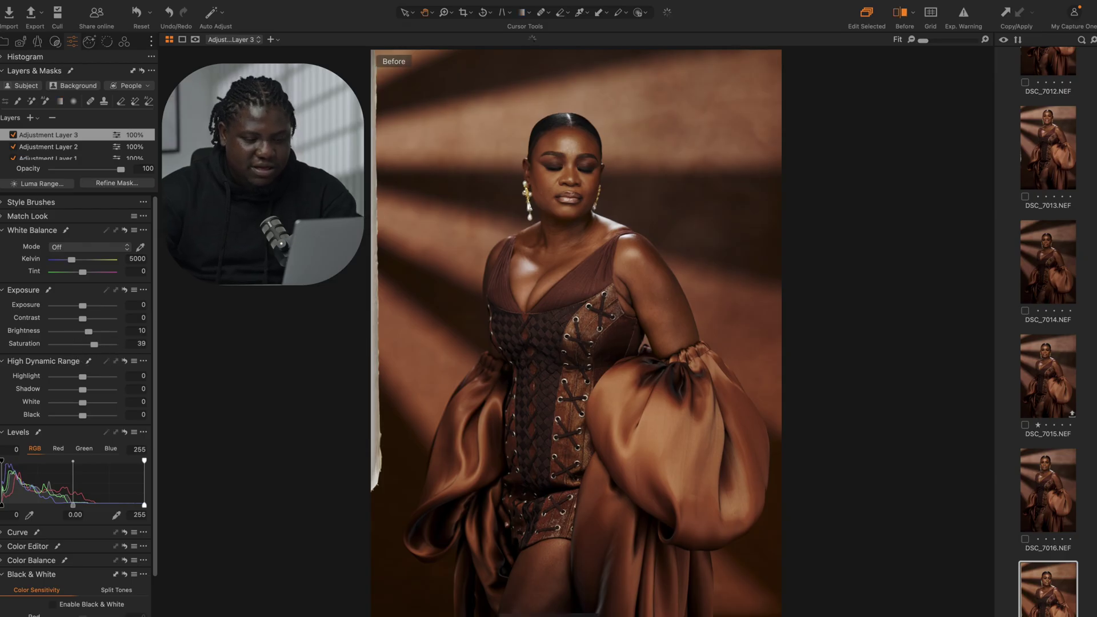
key("y")
Compare the dress and lower portrait with Adjustment Layer 3 off and on.
left_click(12, 136)
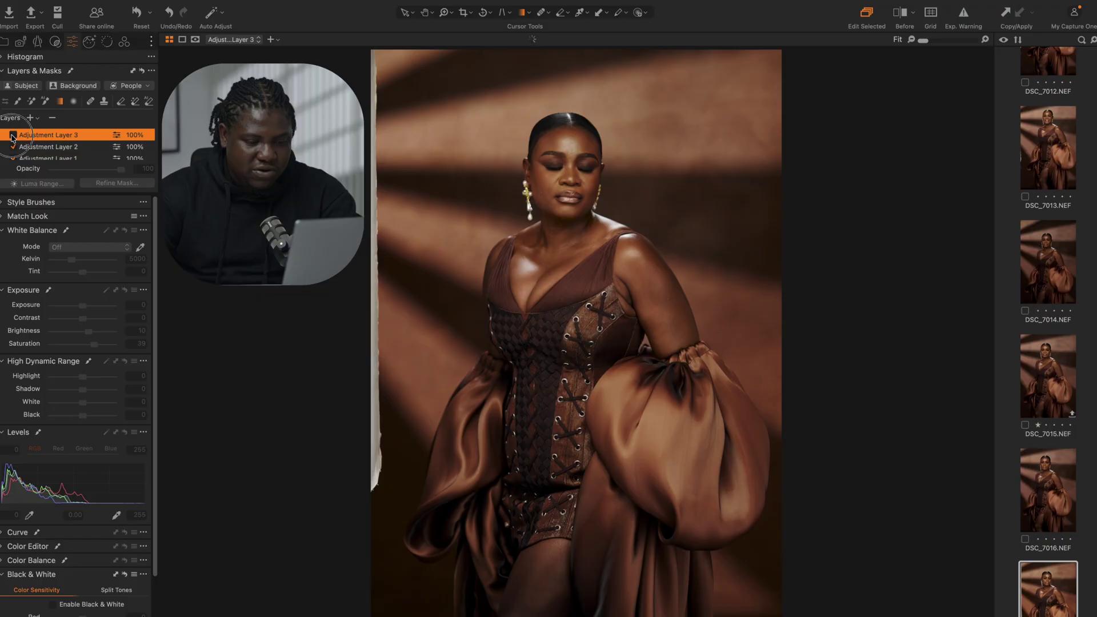
left_click(12, 136)
left_click(12, 136)
left_click(12, 136)
left_click(12, 136)
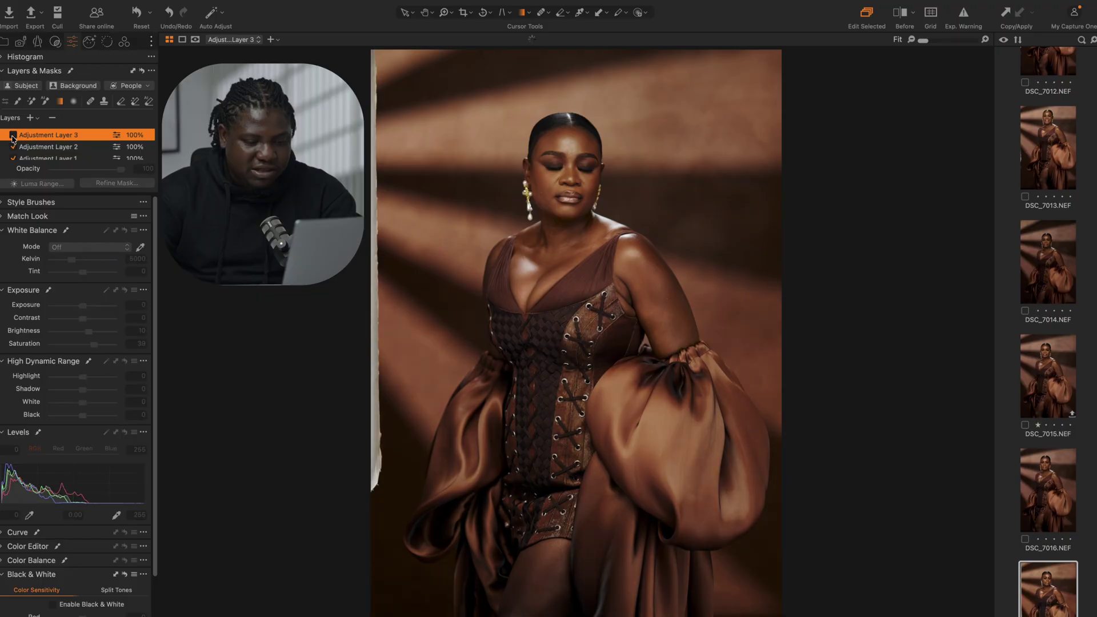
left_click(12, 136)
left_click(12, 136)
left_click(12, 136)
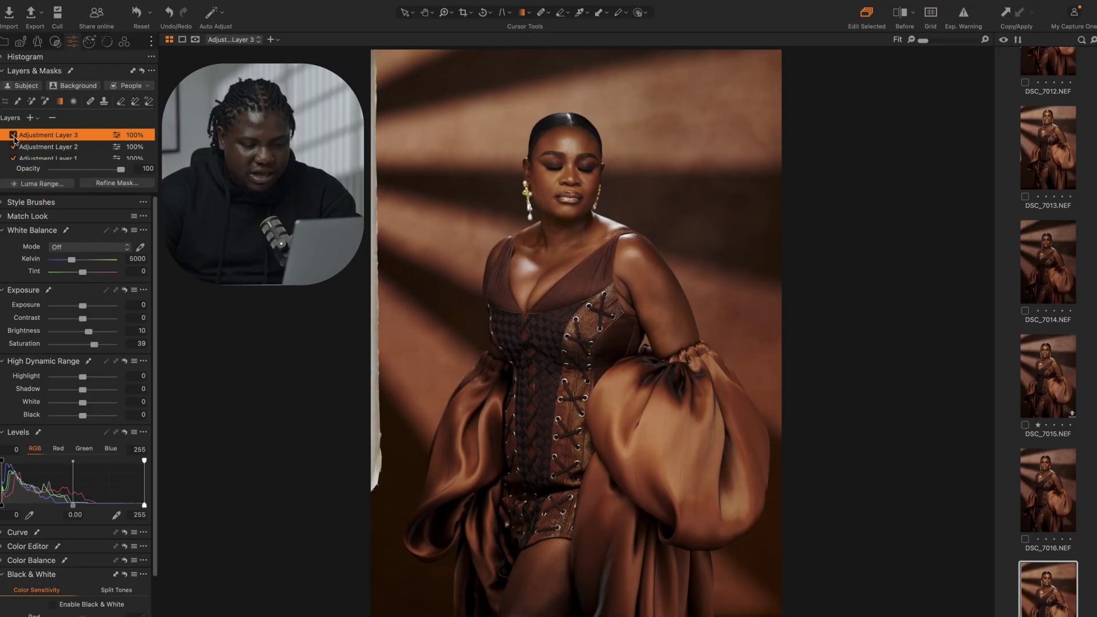
left_click(13, 136)
left_click(13, 136)
Remove the background areas on both sides of the woman from the gradient mask with the AI Eraser, using the mask overlay.
left_click_drag(377, 179, 365, 576)
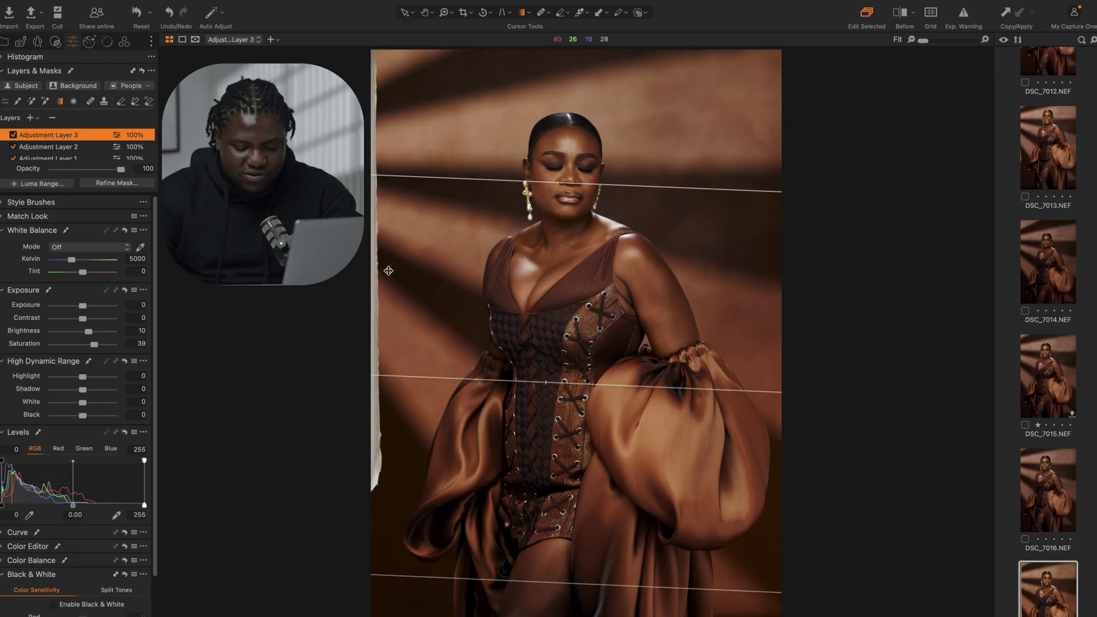
left_click(561, 12)
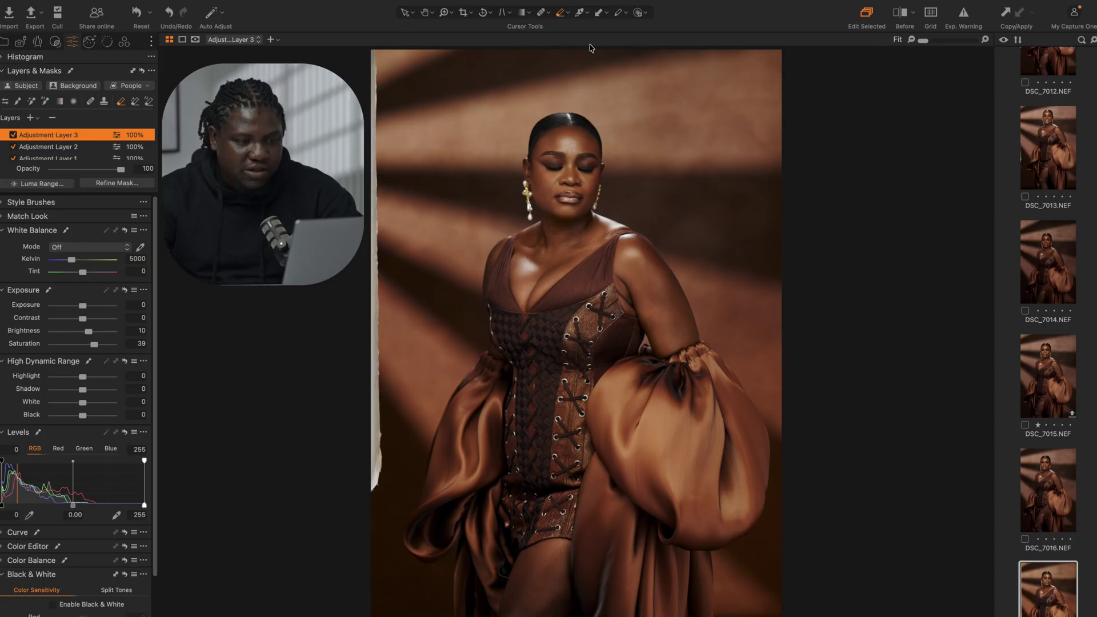
left_click(569, 16)
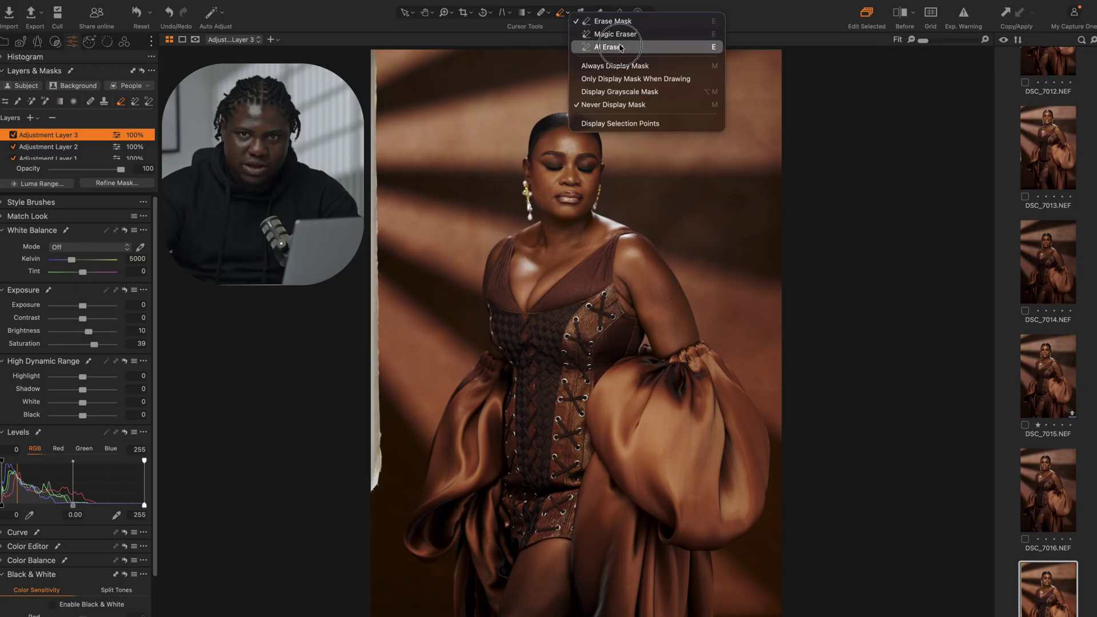
left_click(608, 46)
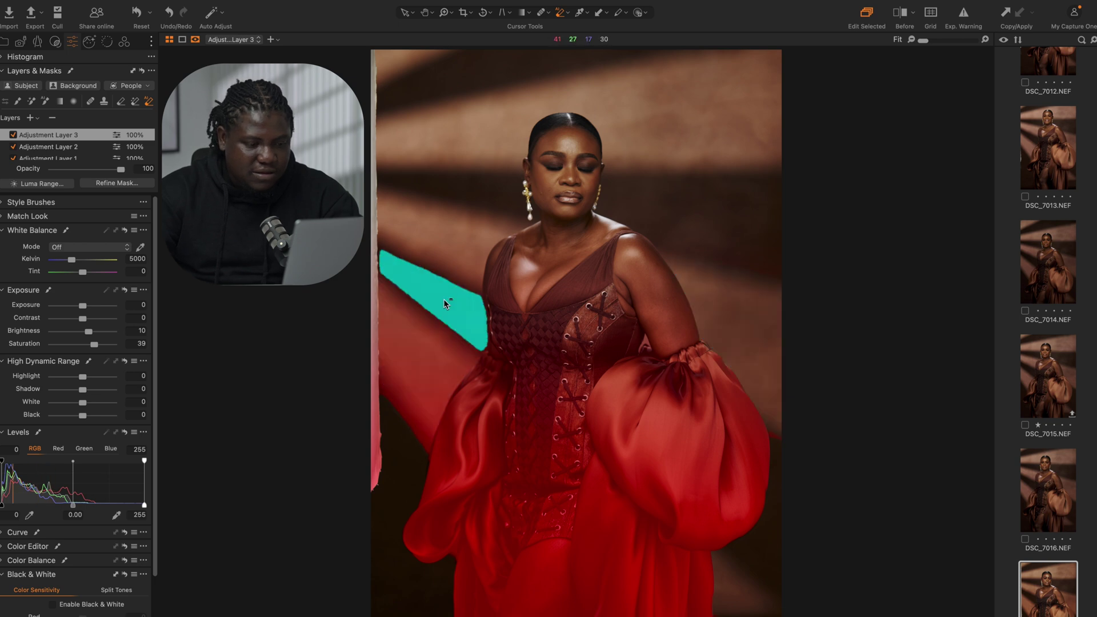
mouse_move(469, 199)
left_mouse_down()
mouse_move(343, 499)
mouse_move(330, 573)
mouse_move(360, 611)
left_mouse_up()
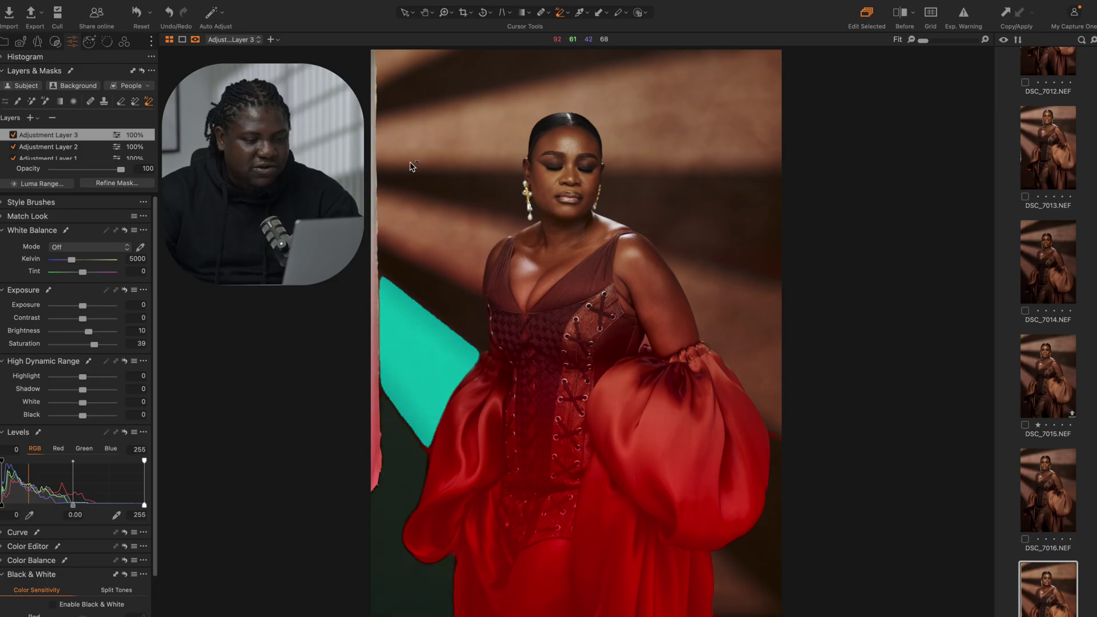
left_click_drag(395, 172, 507, 399)
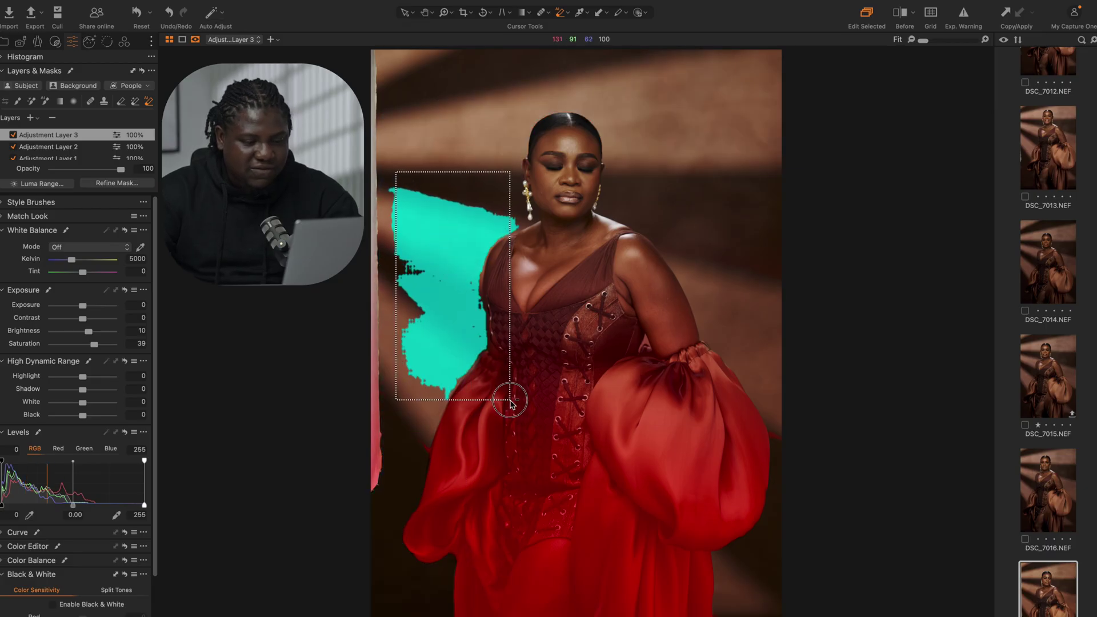
left_click_drag(769, 360, 781, 482)
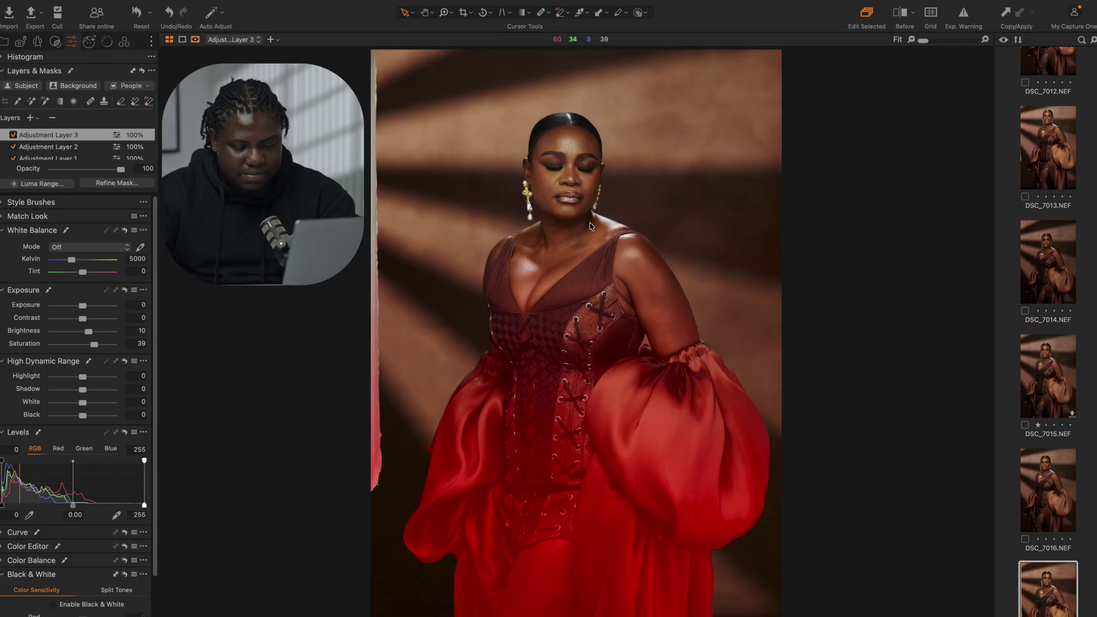
key("m")
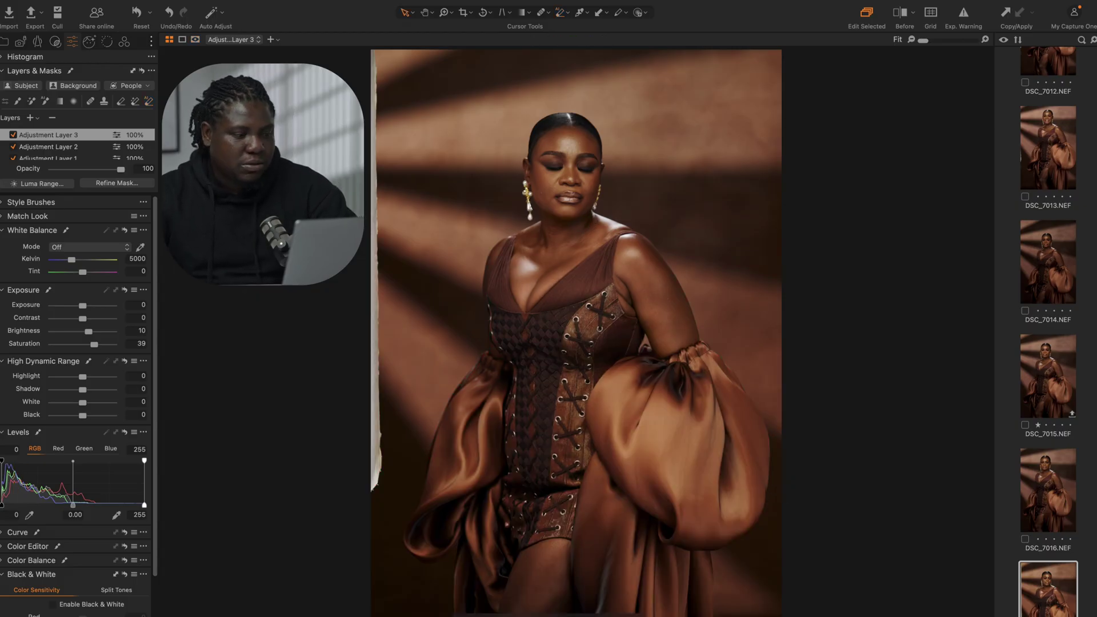
Compare the portrait with Adjustment Layer 3 off and on, and the full edit against the before view.
left_click(12, 136)
left_click(12, 136)
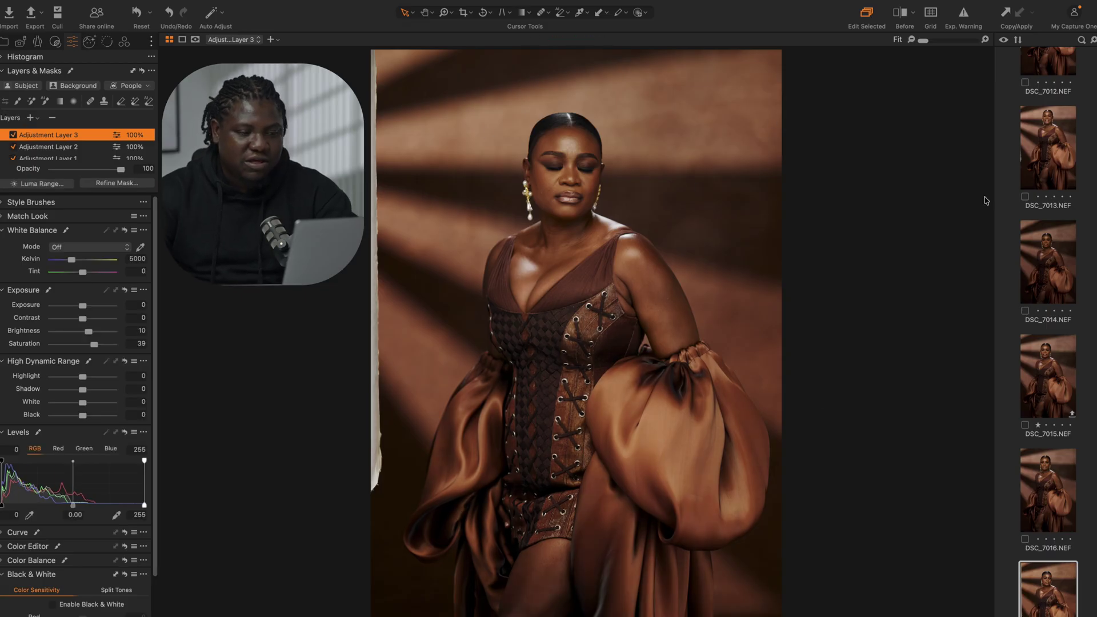
key("y")
key("y")
key("y")
key("y")
key("y")
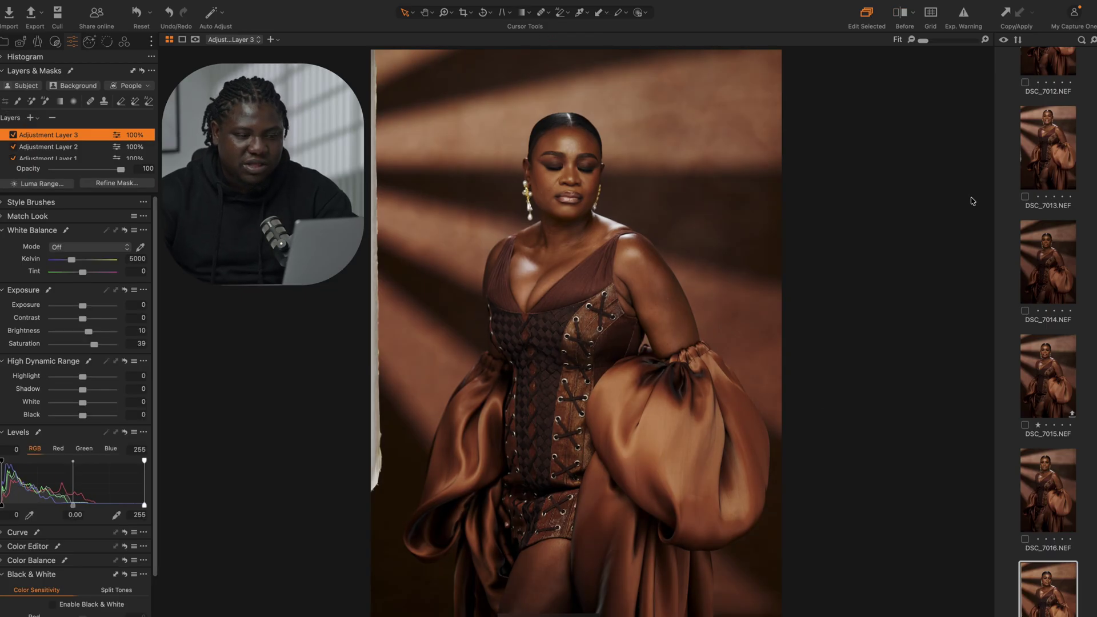
key("y")
key("y")
key("y")
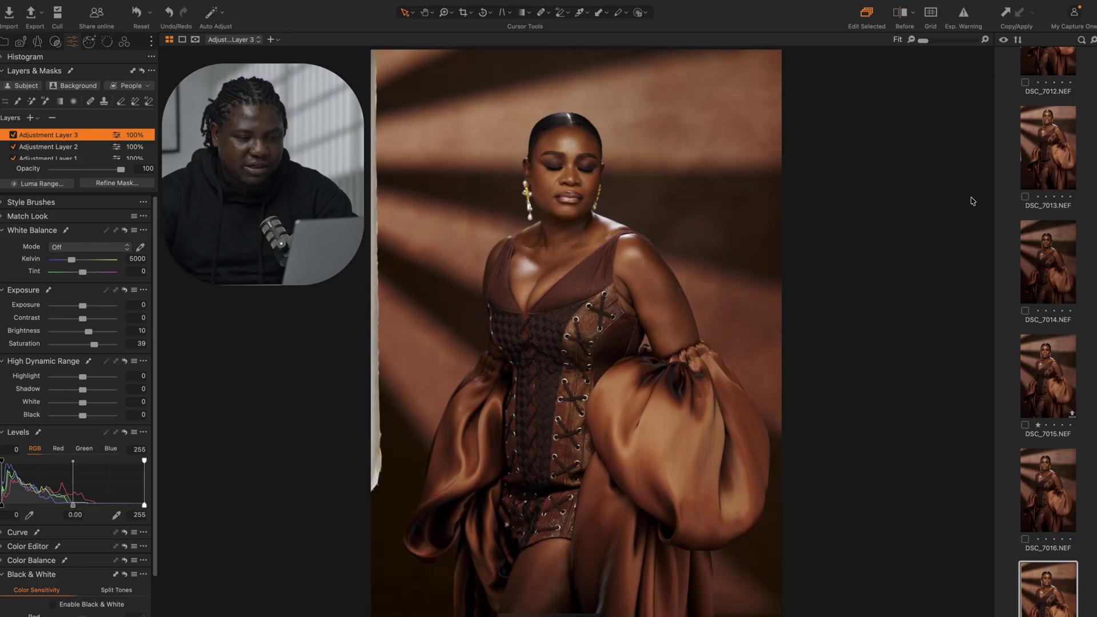
Set the Blemishes removal in Retouch Faces to 100 for the woman's face, inspecting it at close range.
key("z")
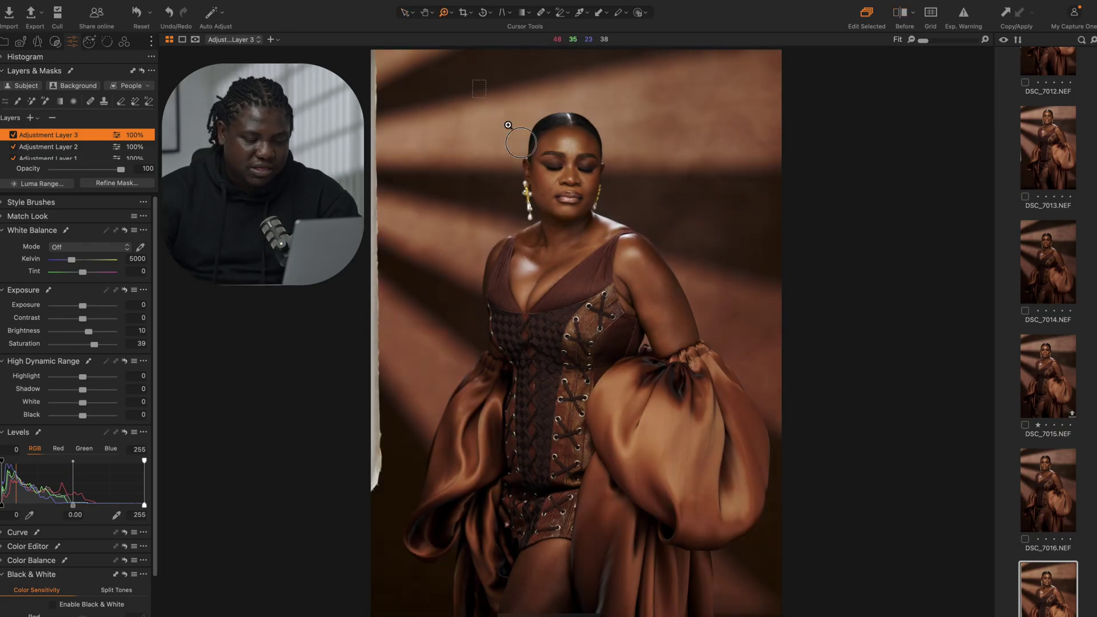
left_click(520, 137)
left_click(577, 314)
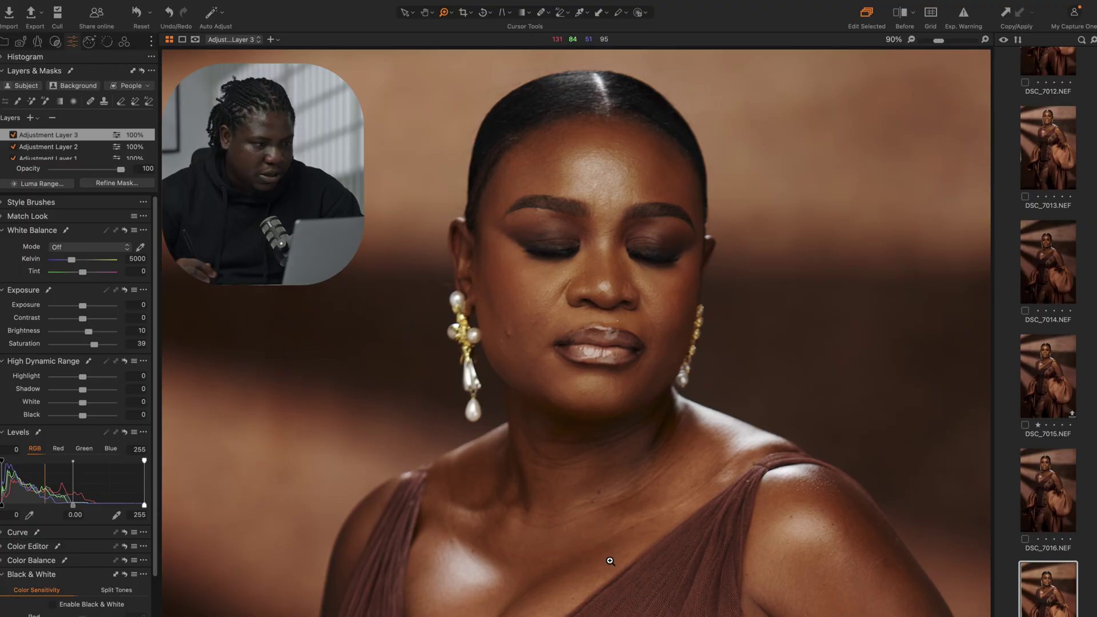
left_click(87, 43)
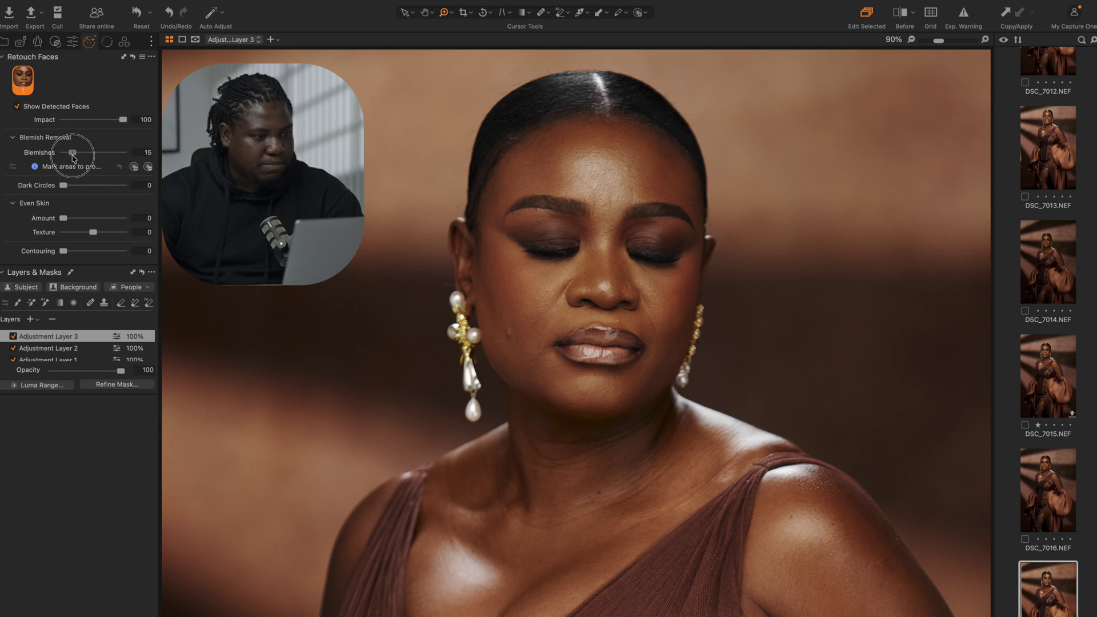
left_click_drag(64, 152, 127, 153)
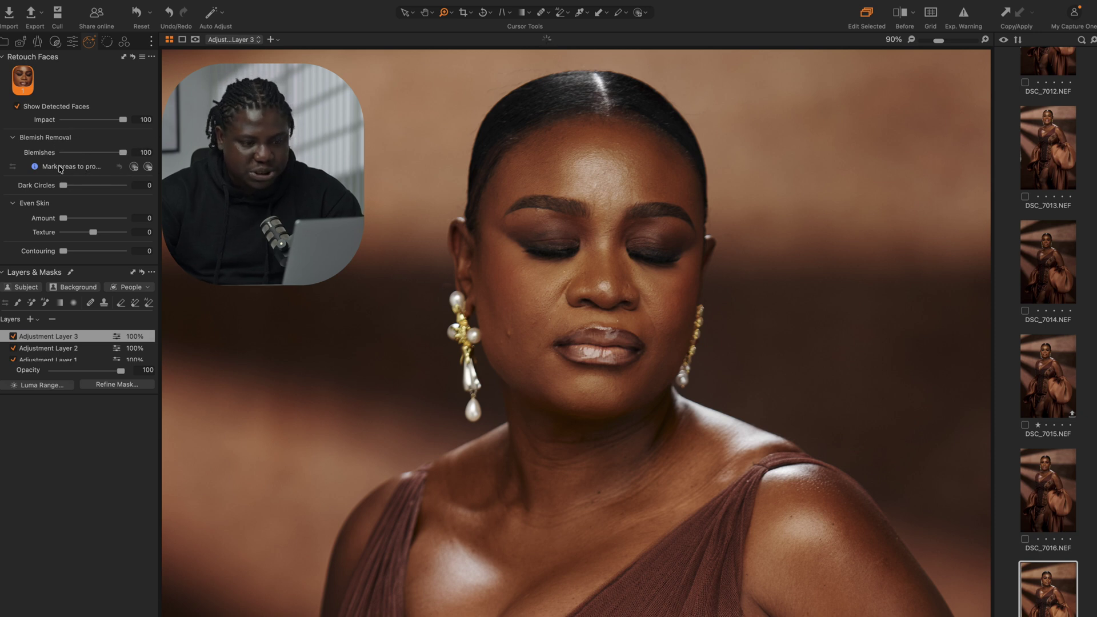
Heal four small blemishes on the cheek beside the earring and nose, plus one spot just above the upper lip.
left_click(520, 322)
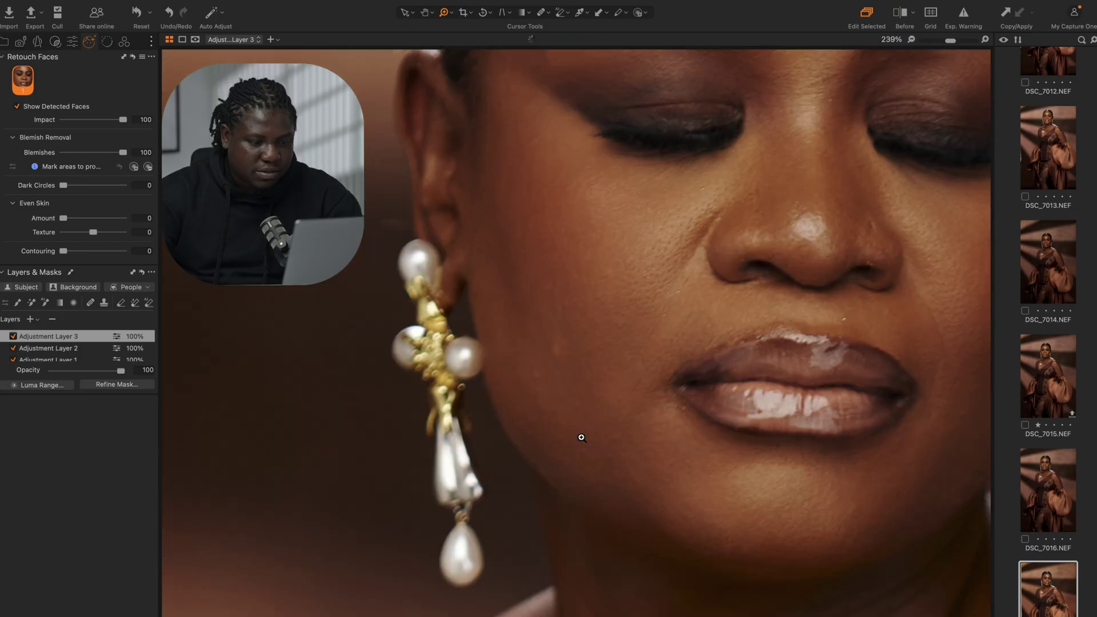
key("q")
left_click(555, 347)
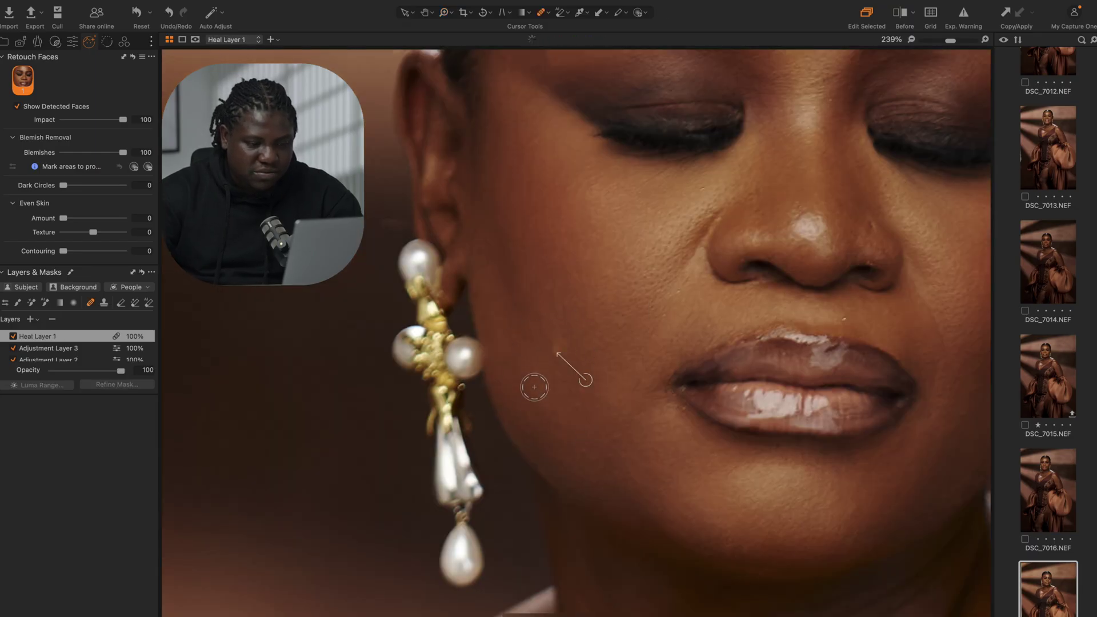
left_click(534, 375)
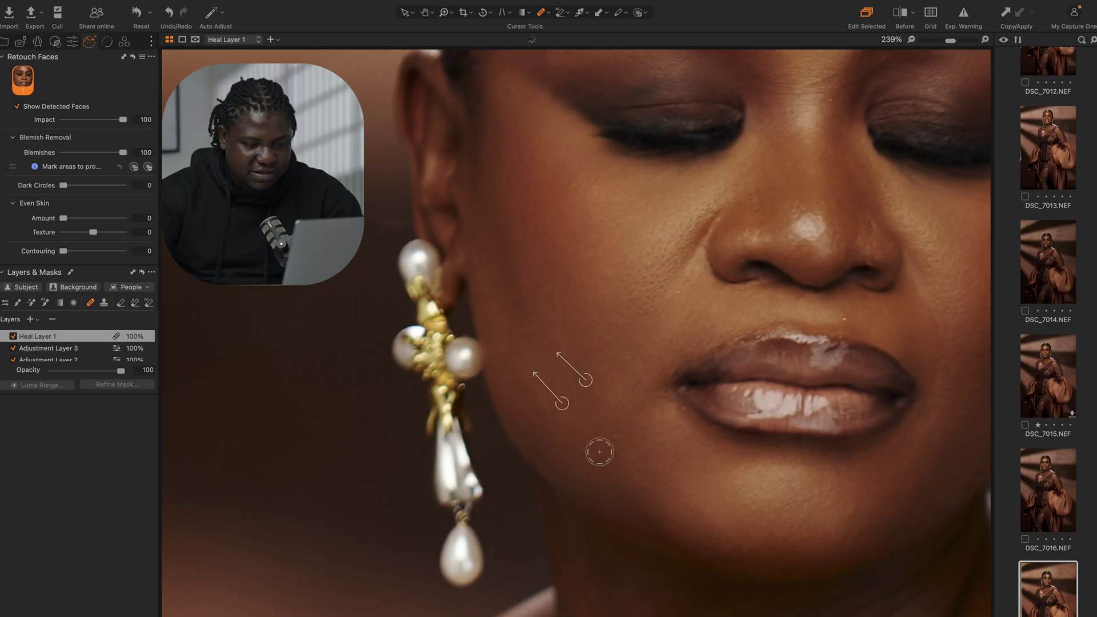
left_click(637, 380)
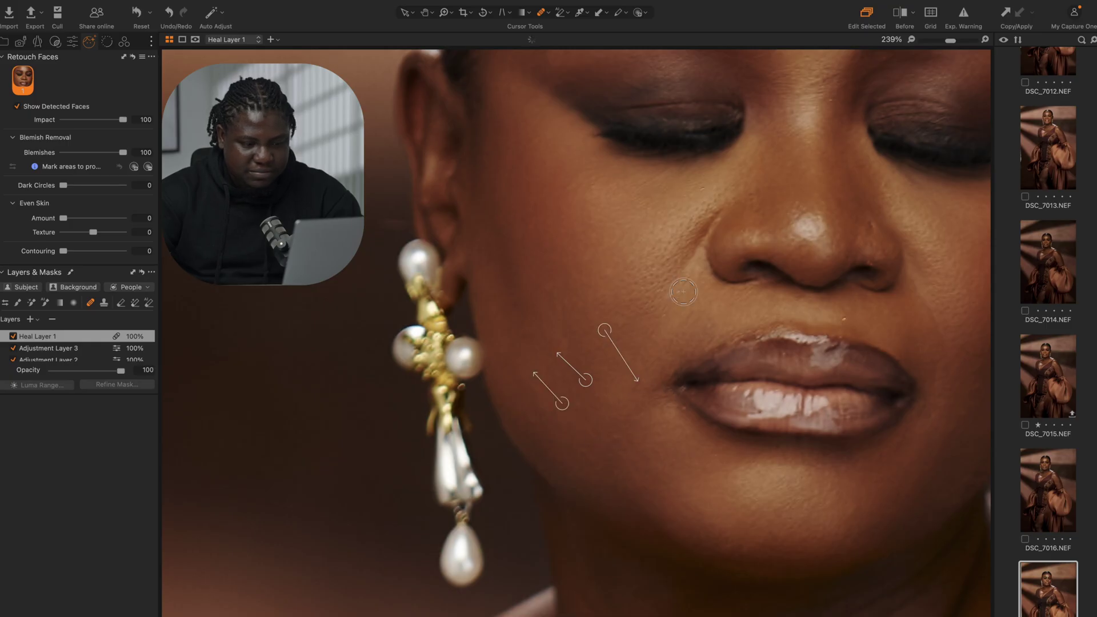
left_click(666, 307)
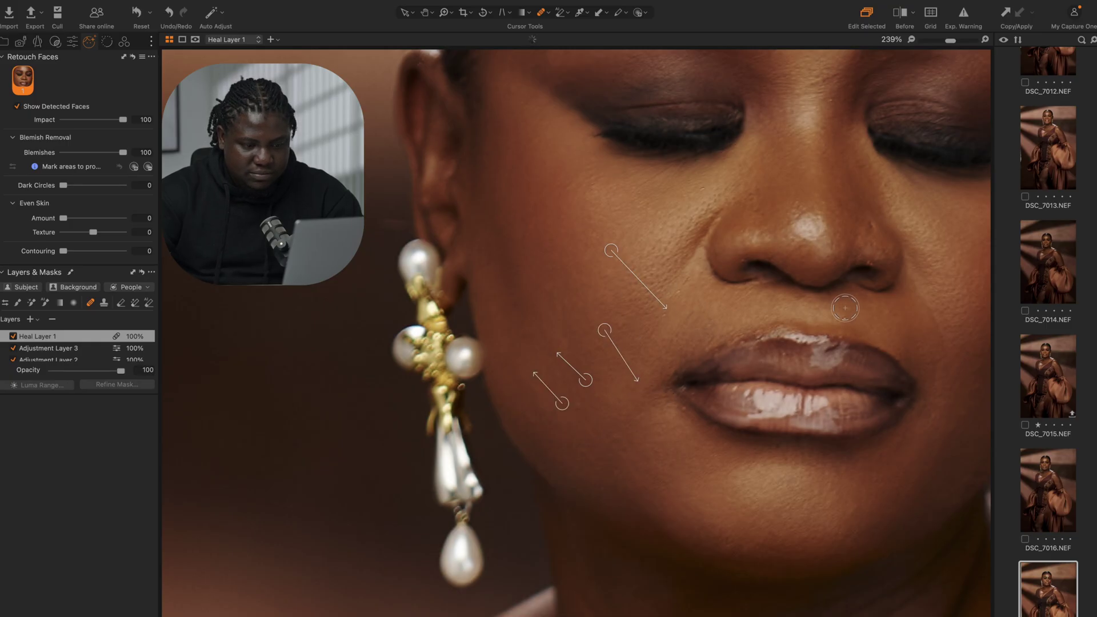
left_click(844, 317)
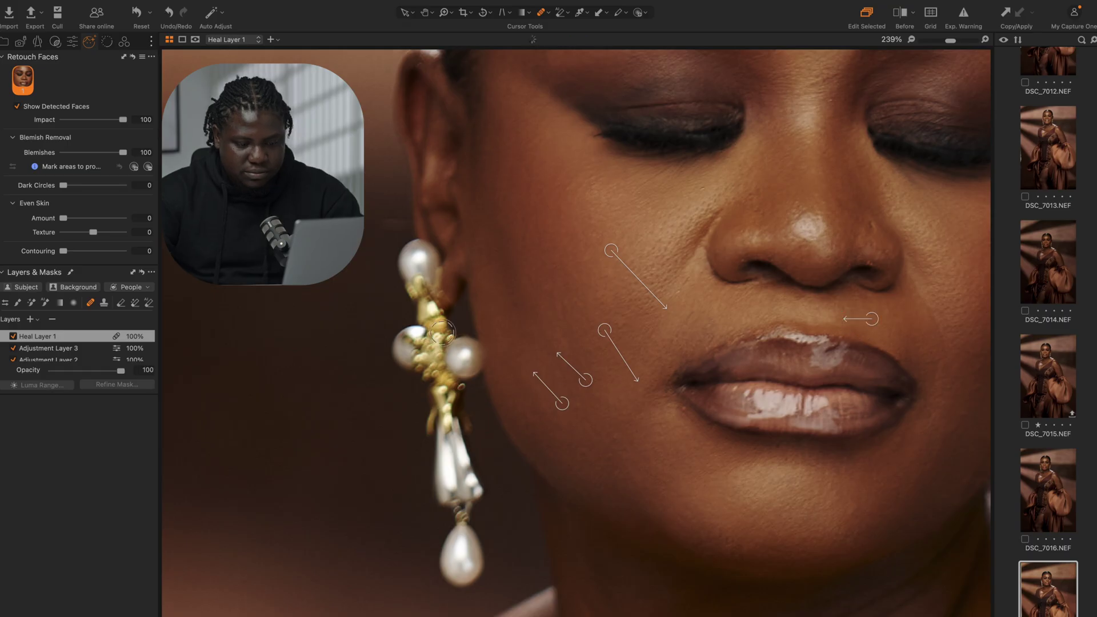
key("v")
key("super+0")
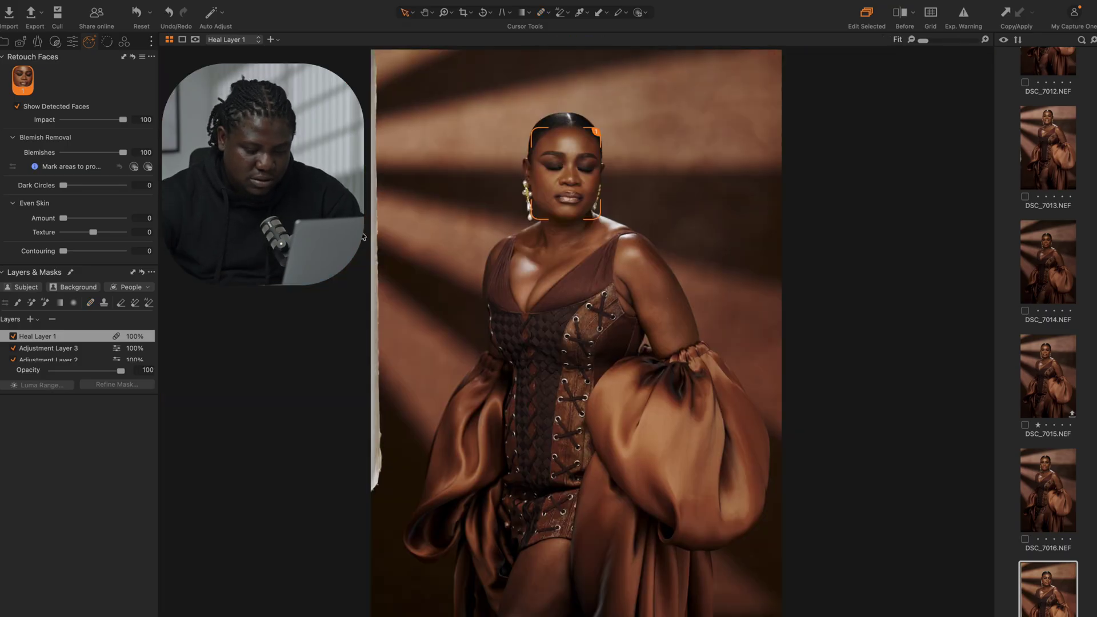
Crop the portrait to a 3x4 ratio around the woman, cutting out the pale strip along the backdrop's edge.
key("super+minus")
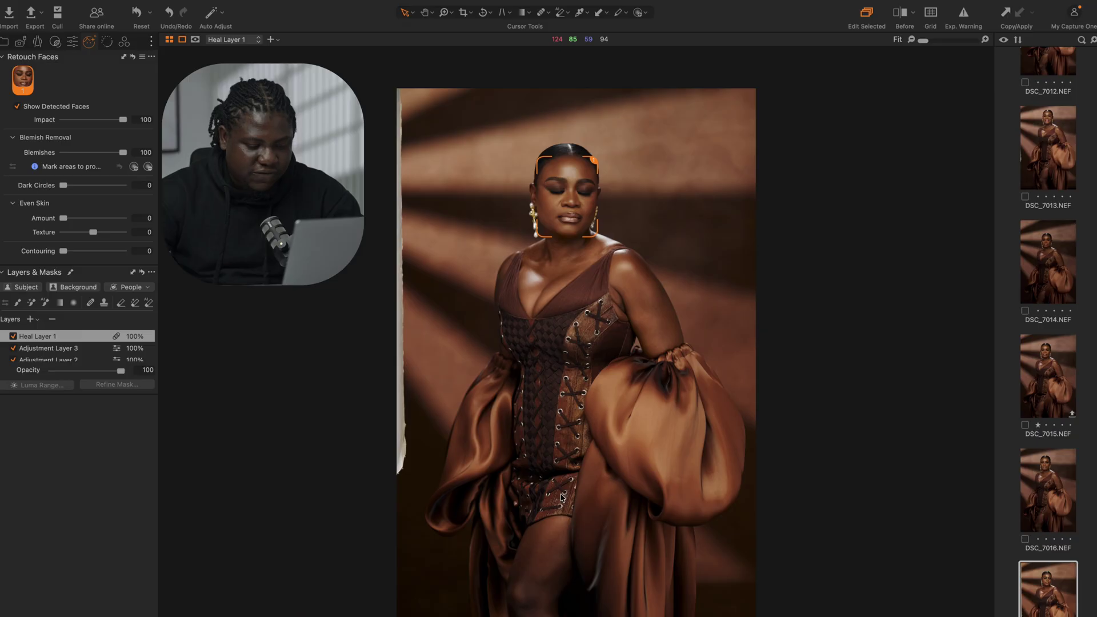
key("c")
left_click(585, 446)
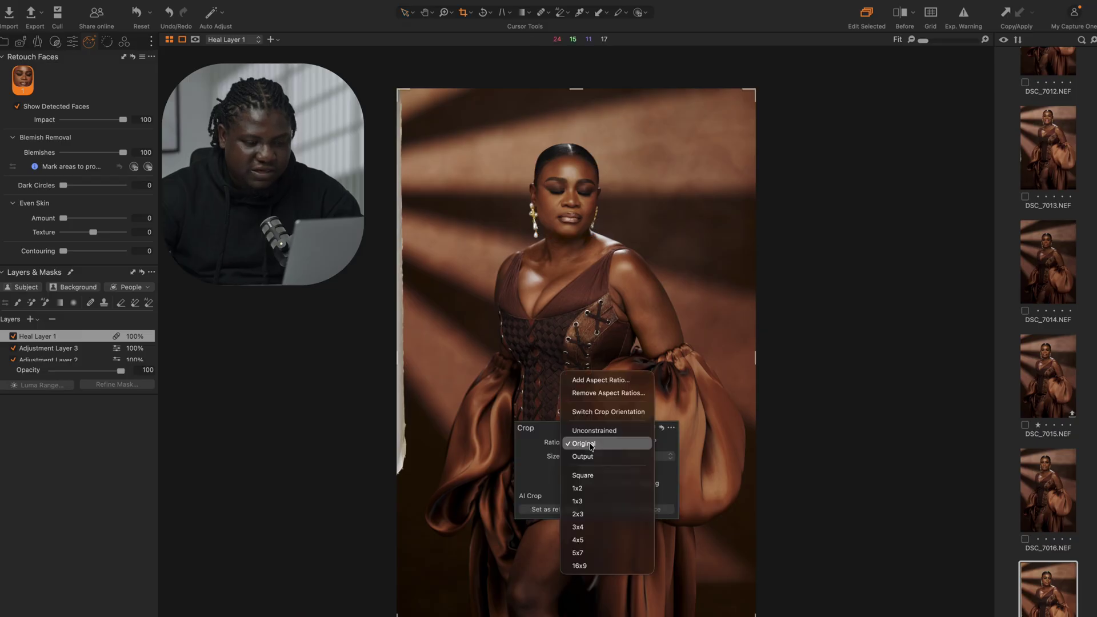
left_click(580, 527)
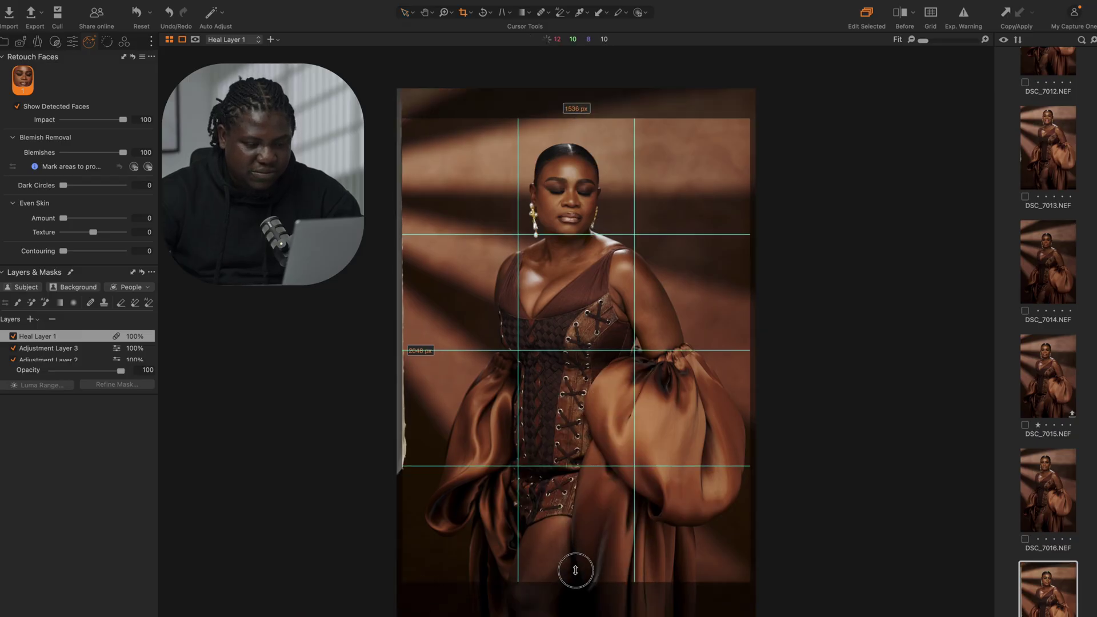
left_click_drag(576, 571, 571, 531)
key("v")
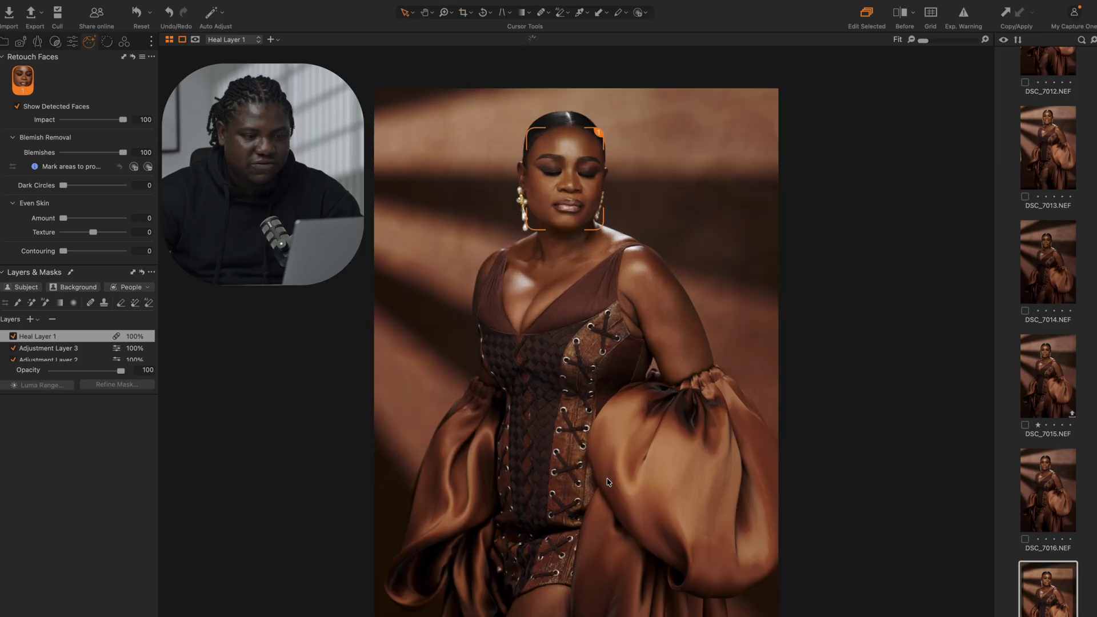
Set the RGB shadow input level to 5 in Levels on the base Image Layer.
left_click(72, 41)
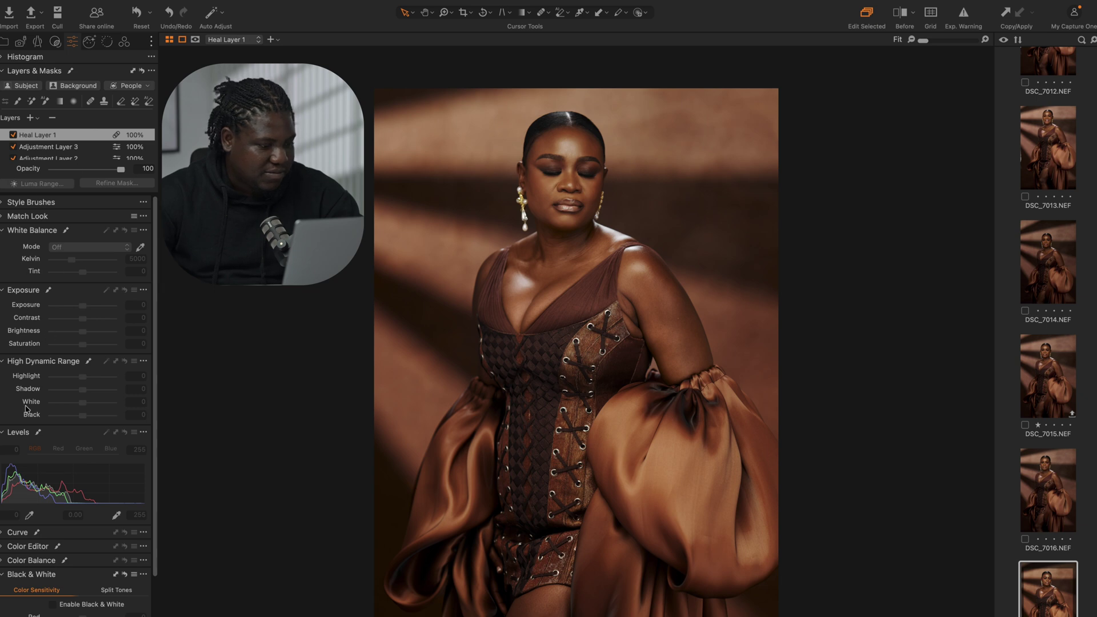
scroll(26, 409, "down", 5)
scroll(34, 343, "up", 4)
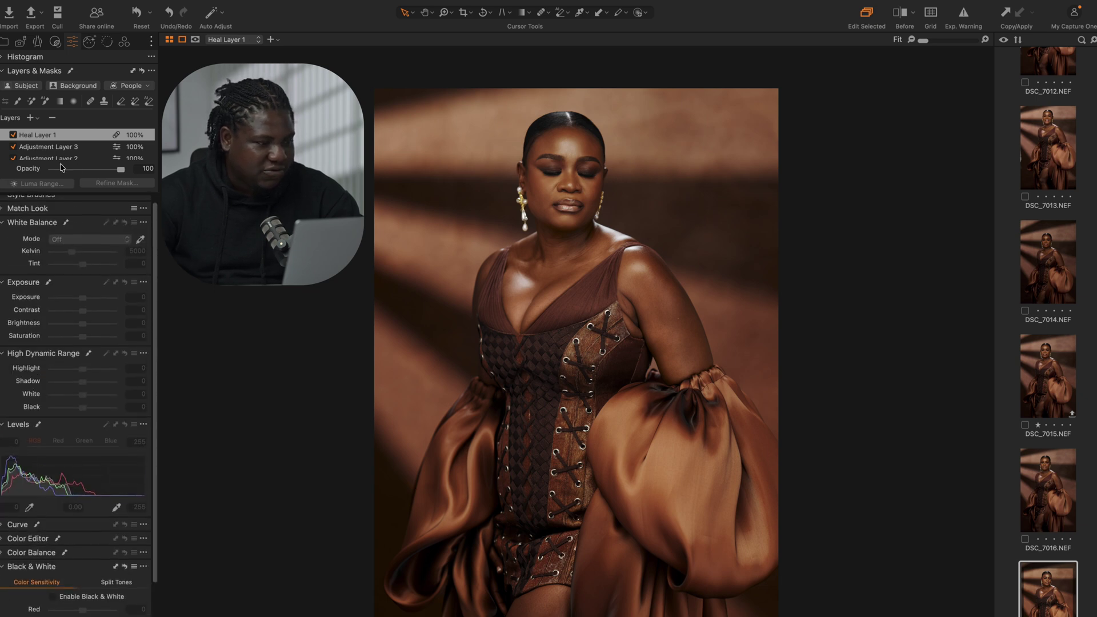
scroll(14, 301, "up", 1)
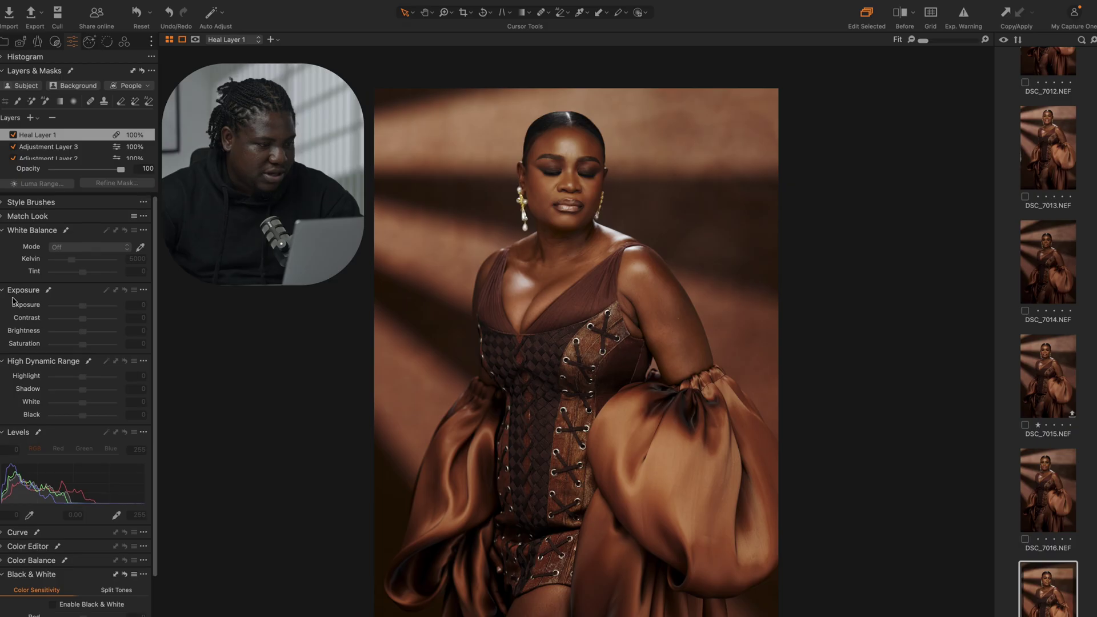
left_click(6, 230)
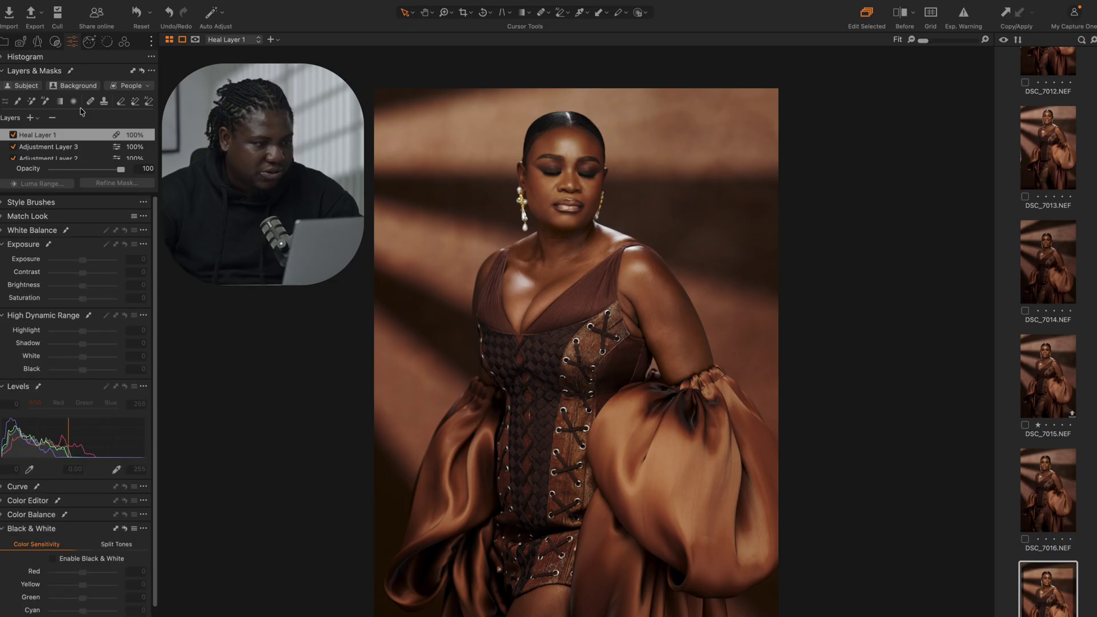
scroll(56, 150, "down", 3)
left_click(56, 149)
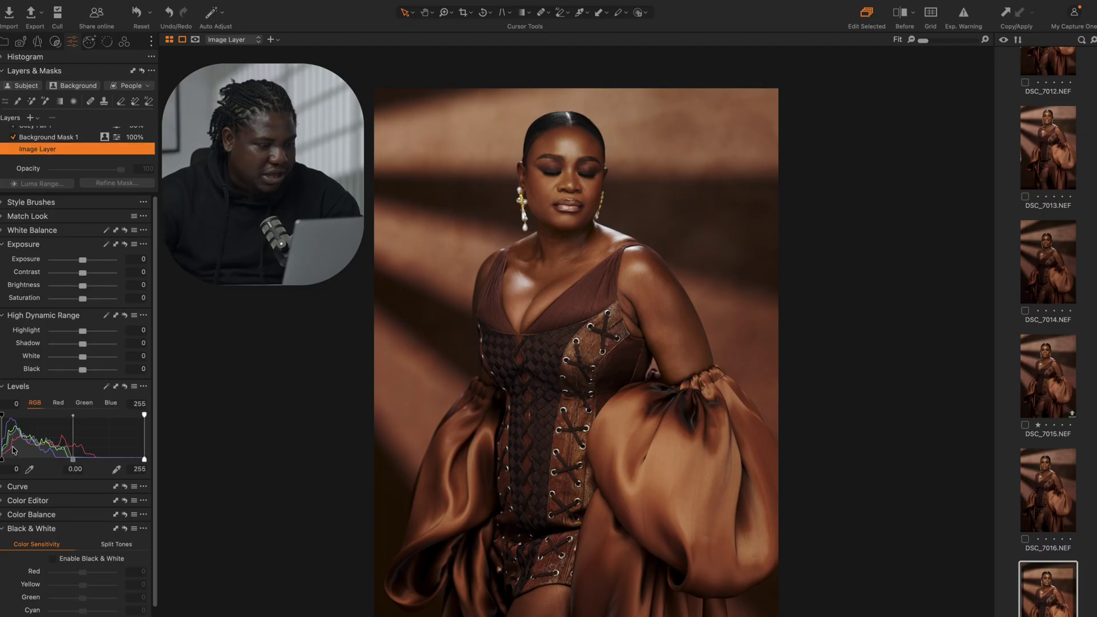
left_click_drag(3, 456, 6, 456)
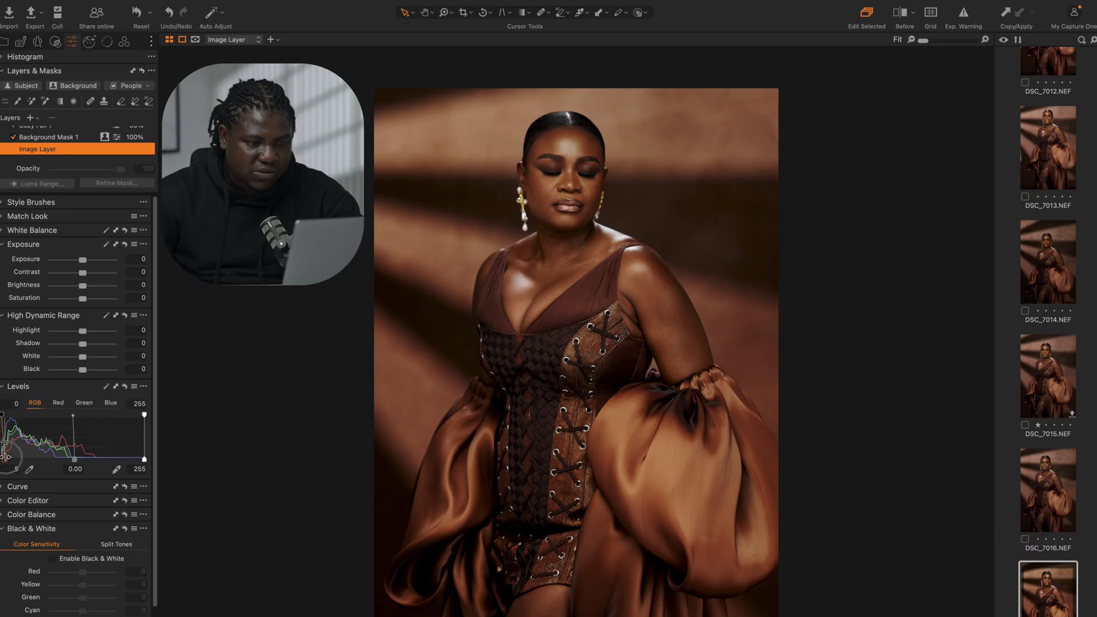
left_click_drag(5, 457, 8, 458)
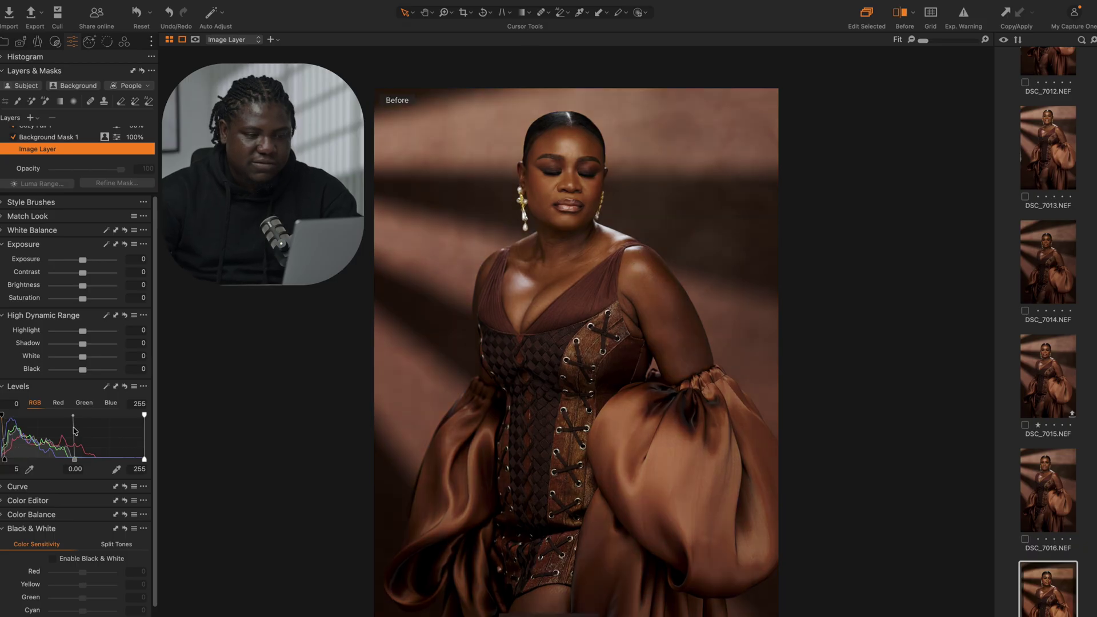